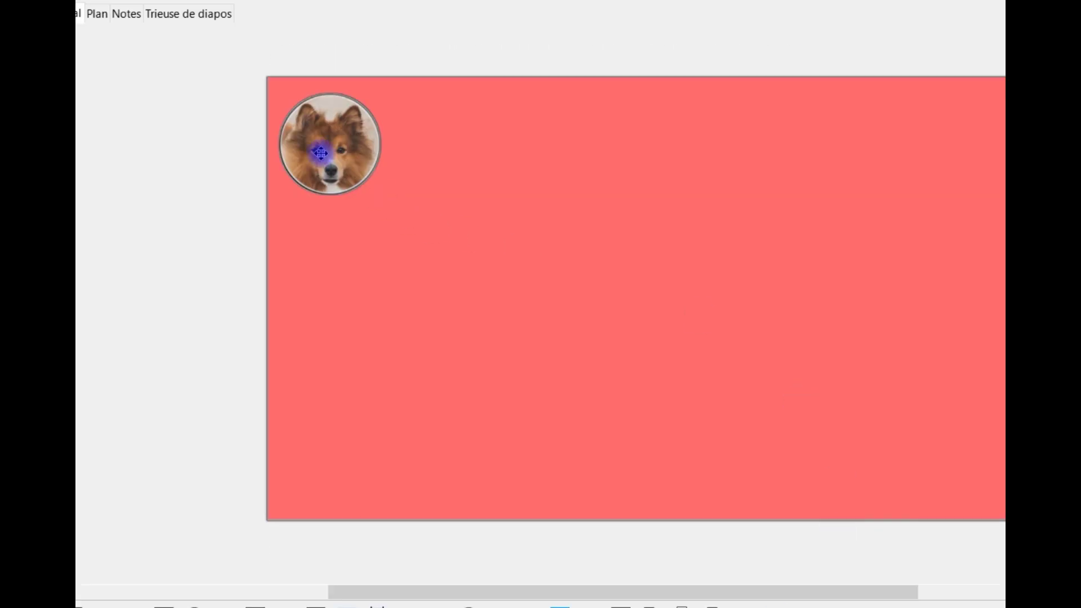
Move the round dog picture away from the slide's corner and enlarge it to about three times its size
click(333, 160)
drag(332, 160, 505, 218)
drag(556, 256, 774, 374)
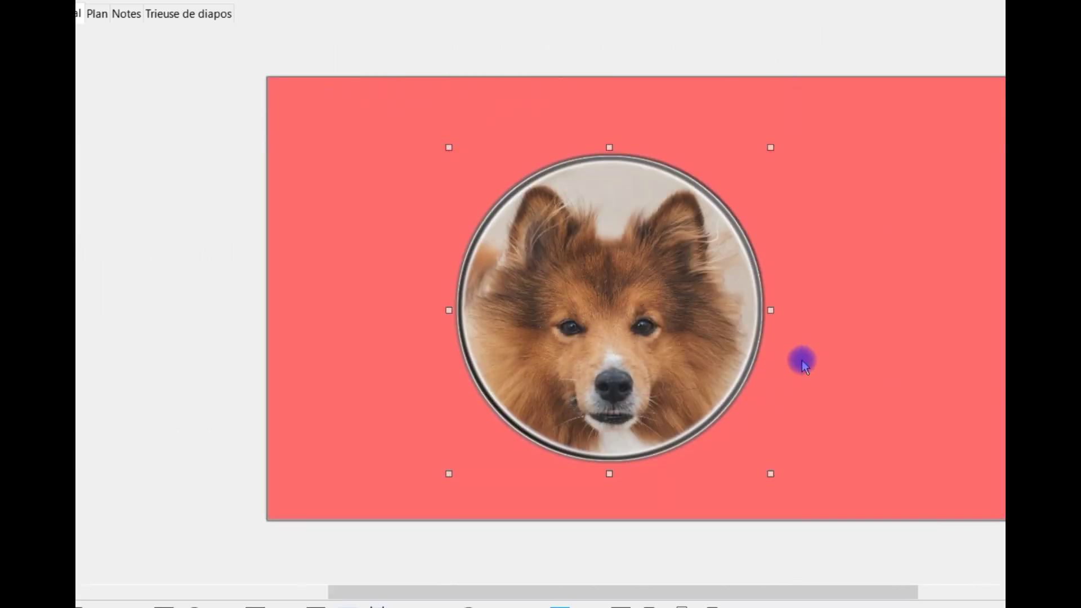
Change the slide's background to the solid grey-green colour 81aca6
right_click(861, 240)
click(982, 476)
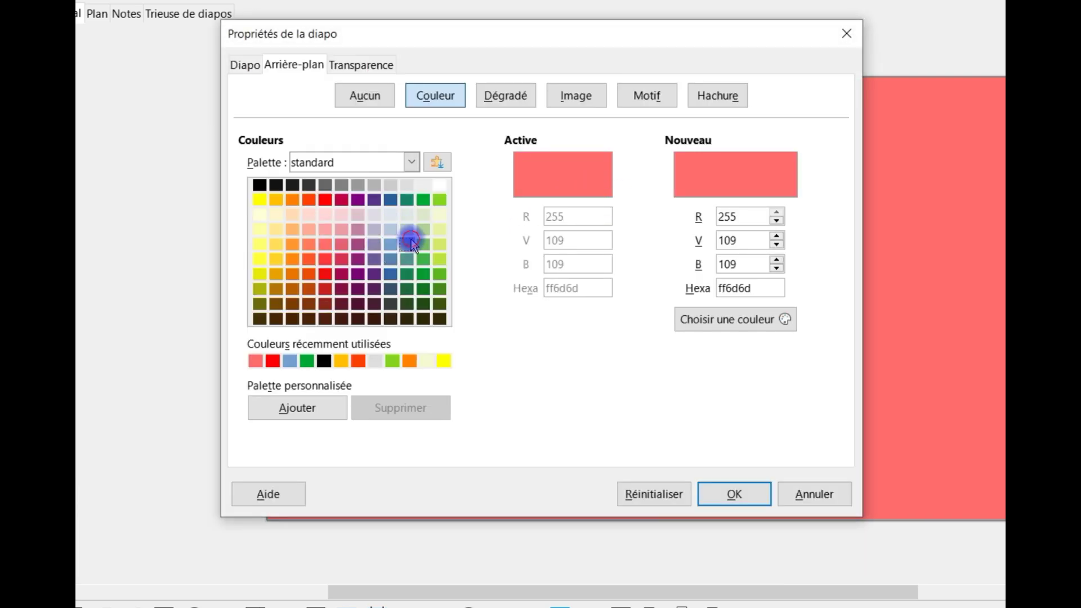
click(406, 244)
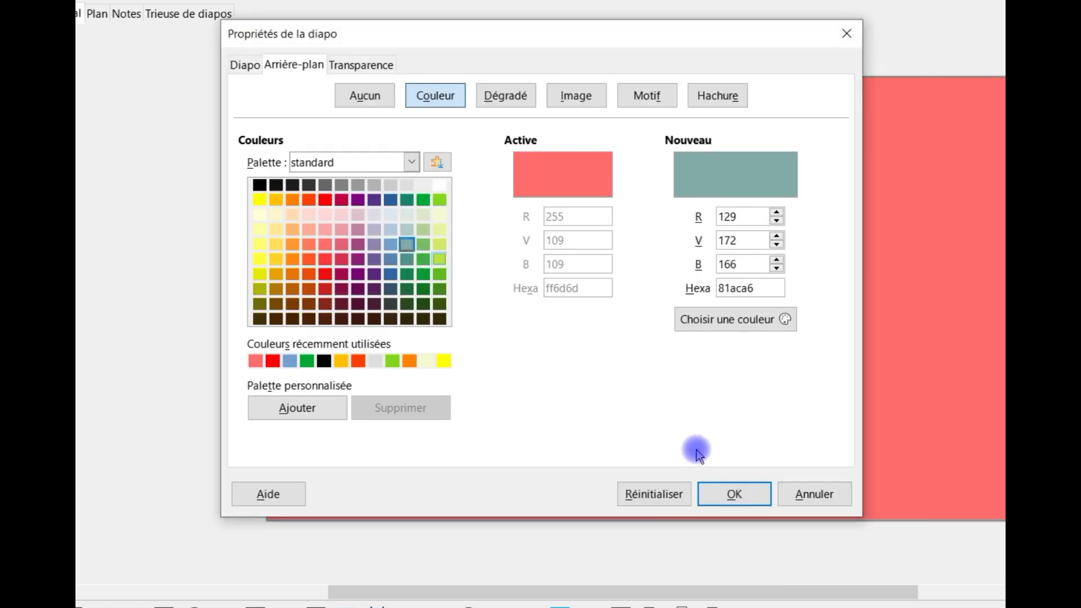
click(734, 493)
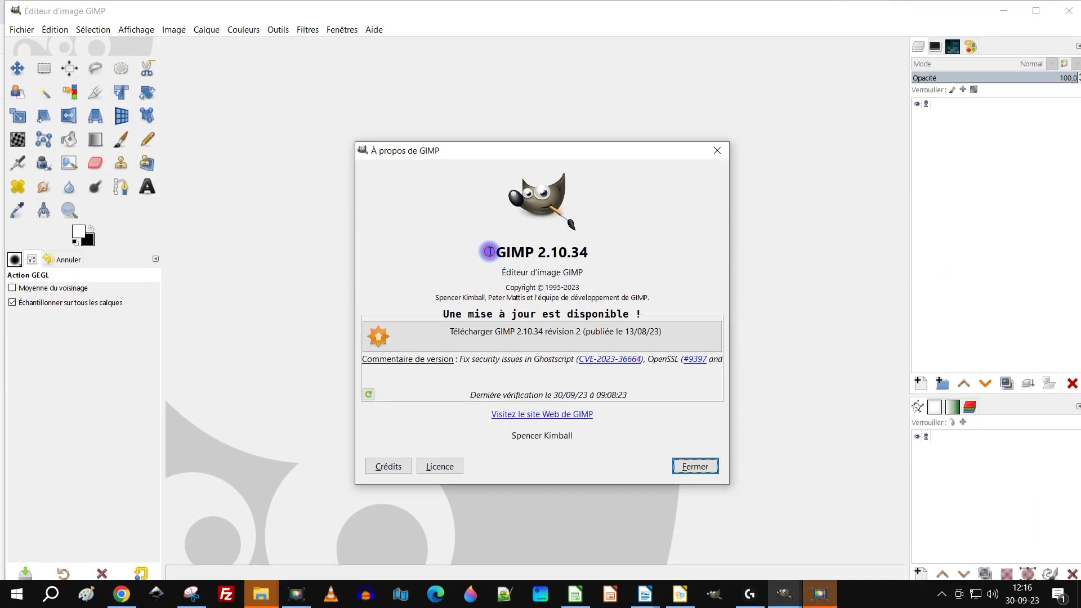
Check the version number in GIMP's About window and close that window
drag(483, 253, 690, 259)
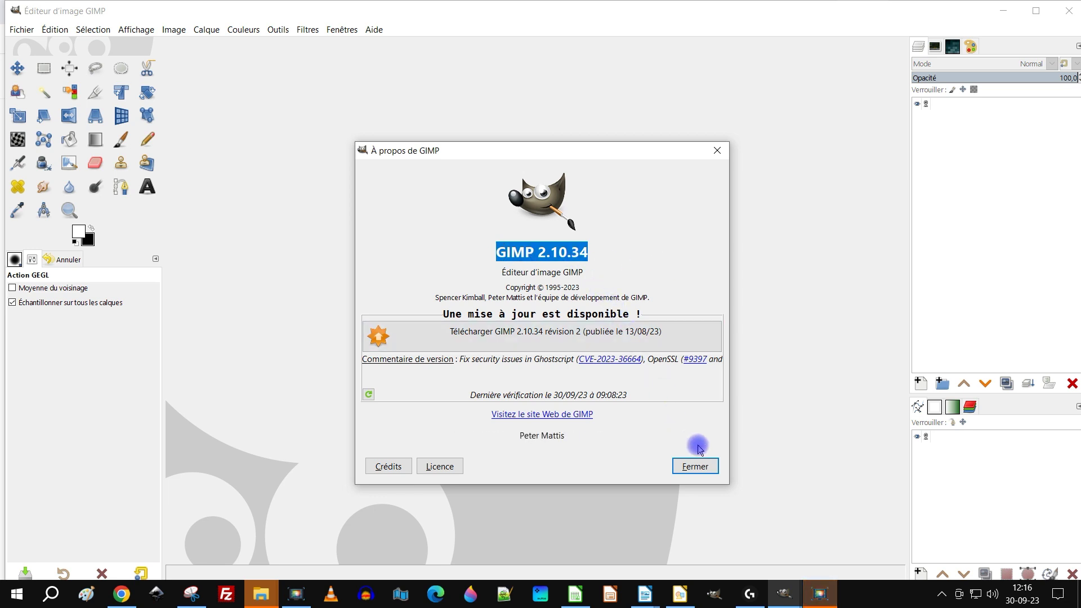
click(695, 466)
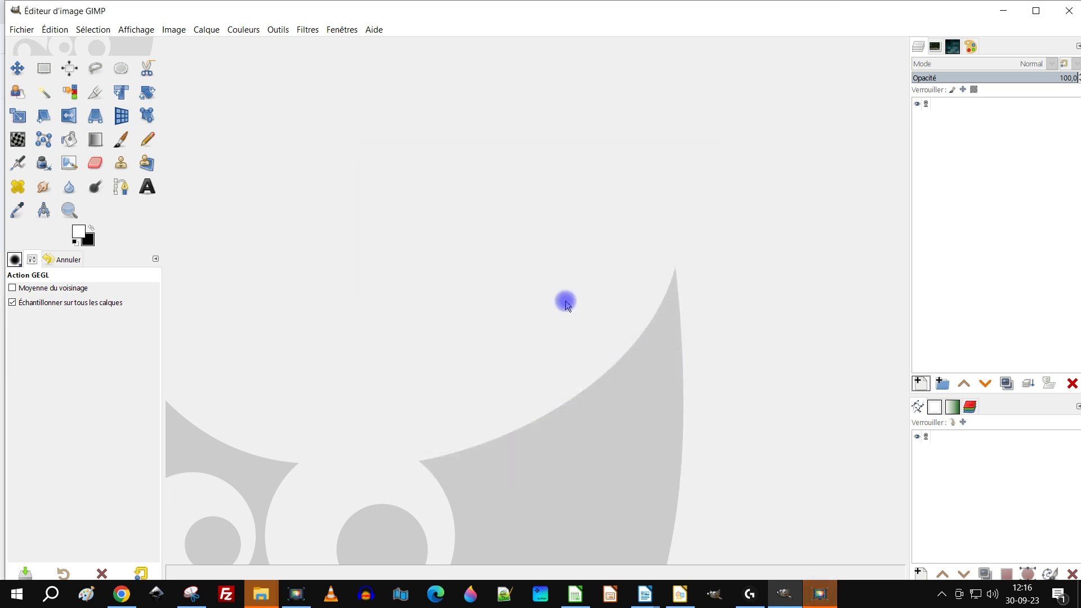
Set the background colour to medium grey, HTML notation 767676
click(87, 241)
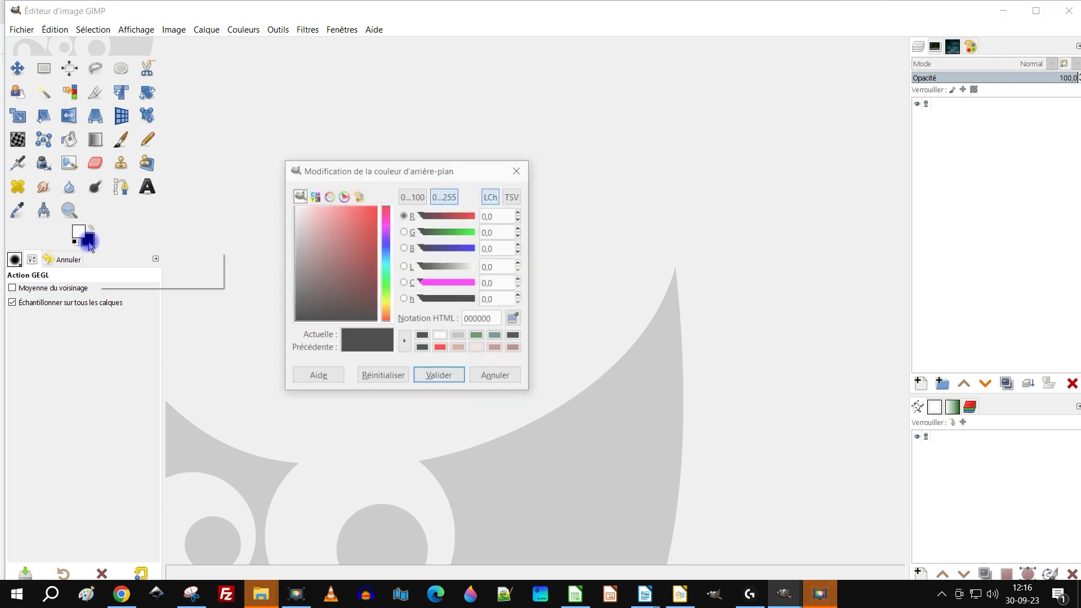
click(294, 253)
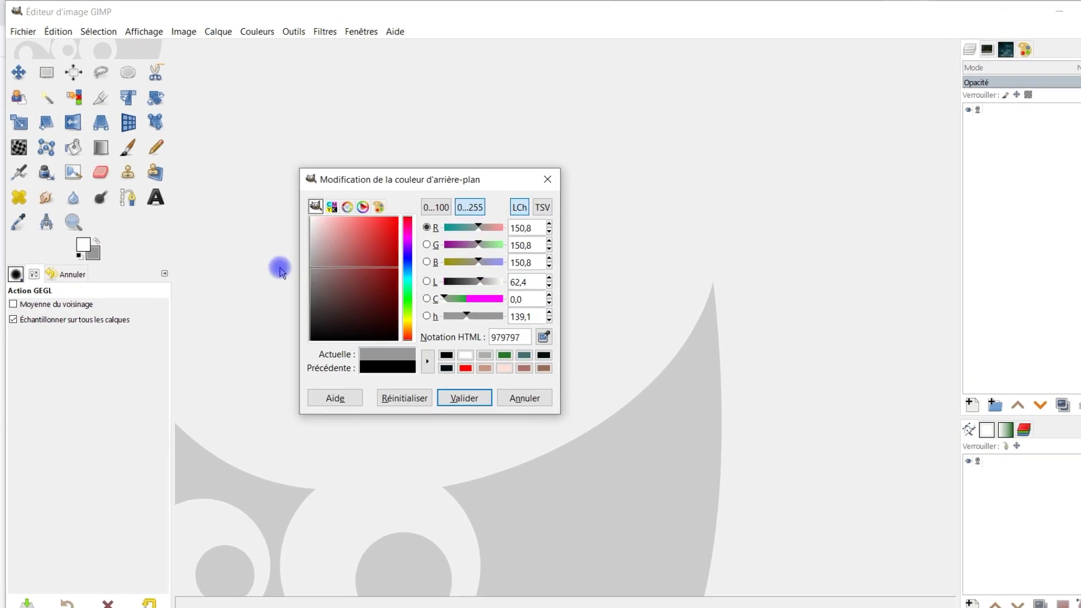
drag(279, 268, 290, 318)
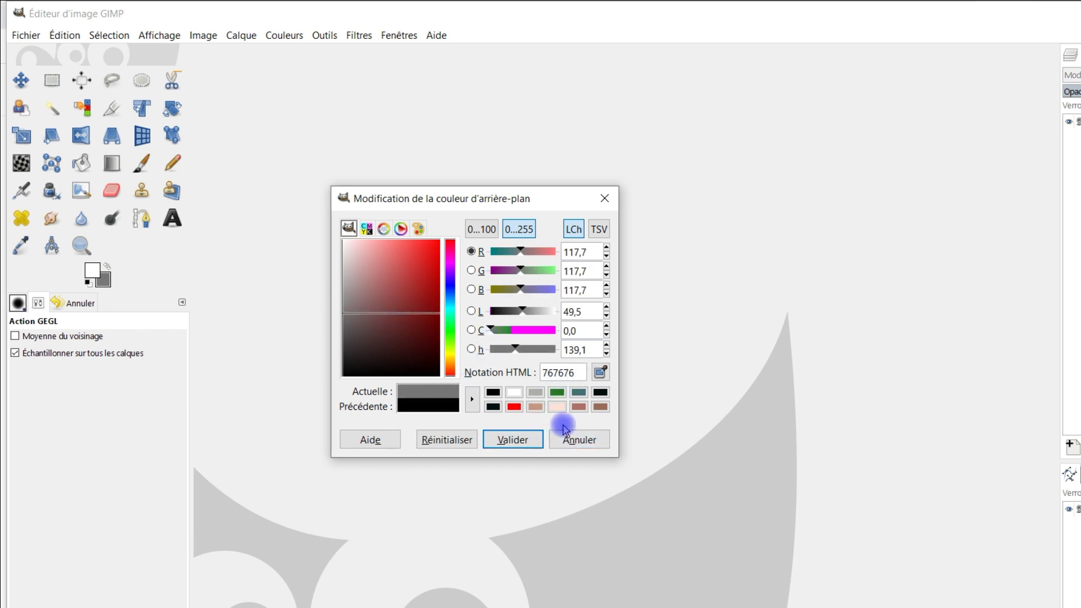
click(513, 440)
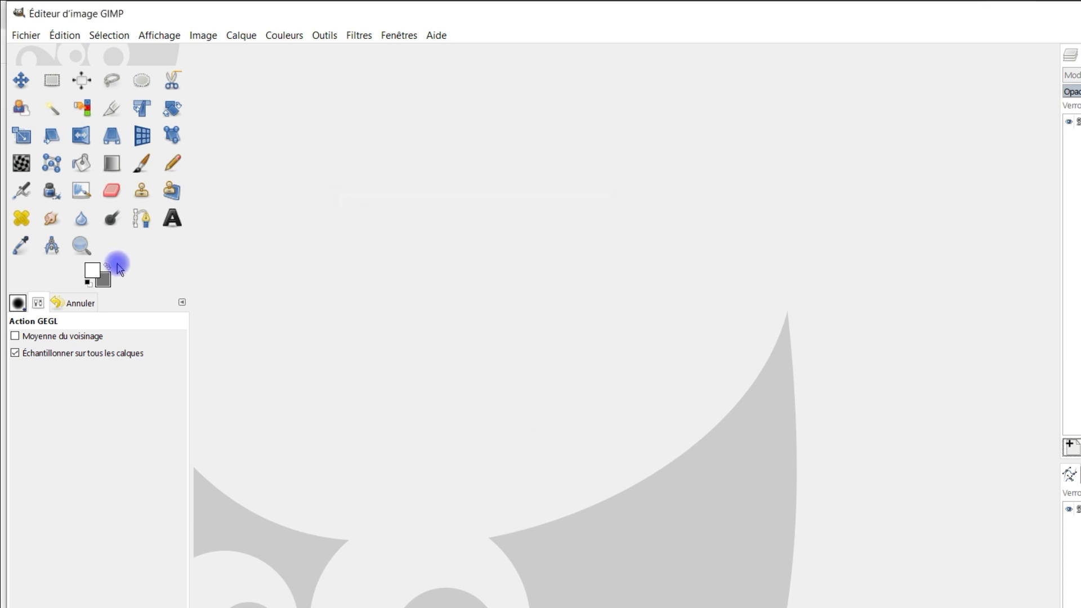
Create a new 1920 x 1080 px image filled with the background colour (Couleur d'arrière-plan)
click(25, 37)
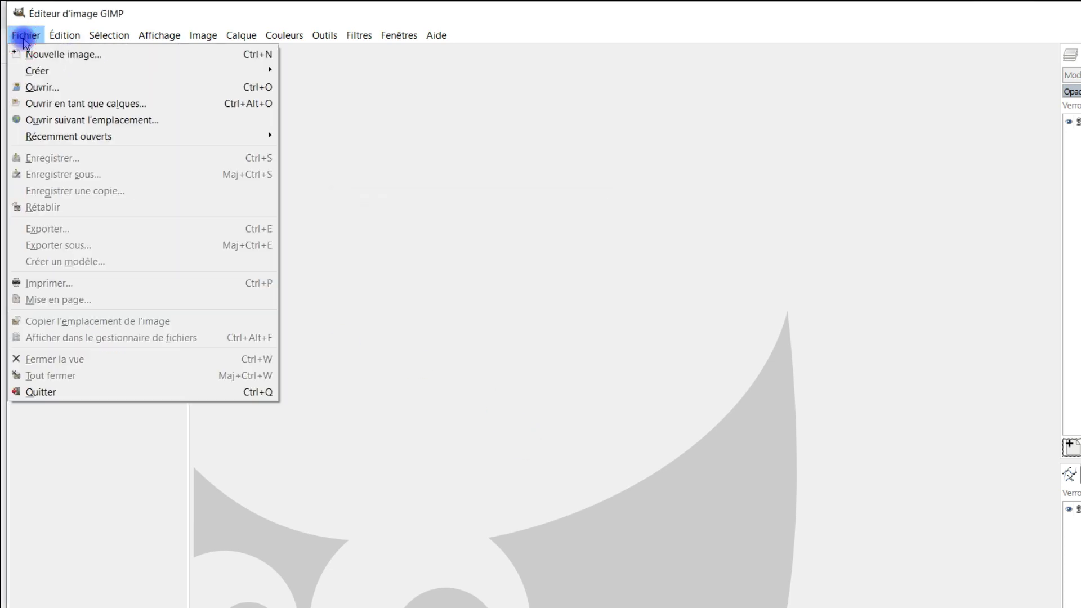
click(45, 58)
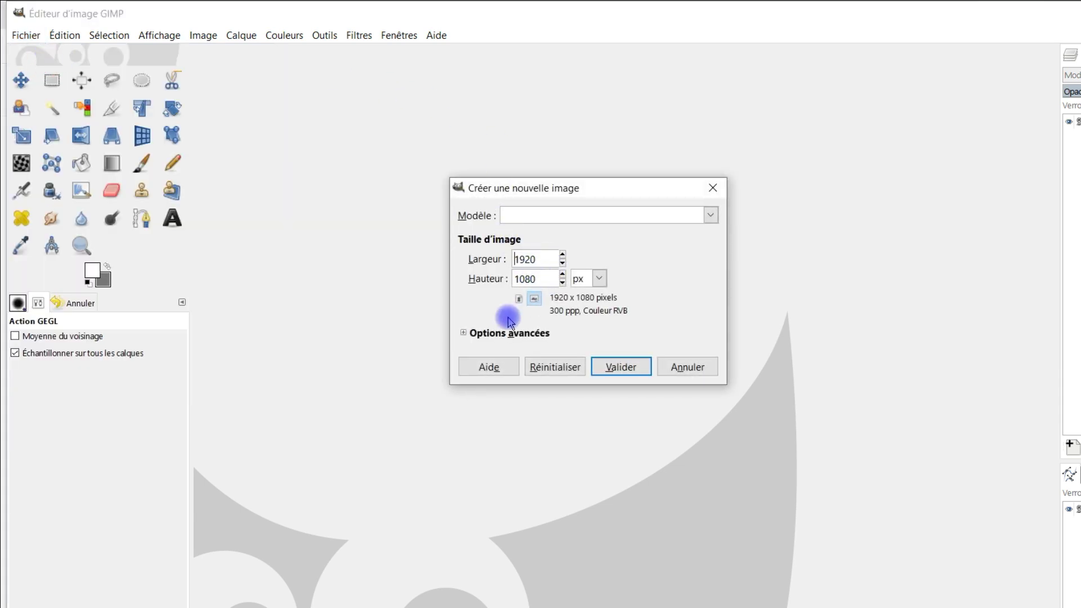
click(462, 333)
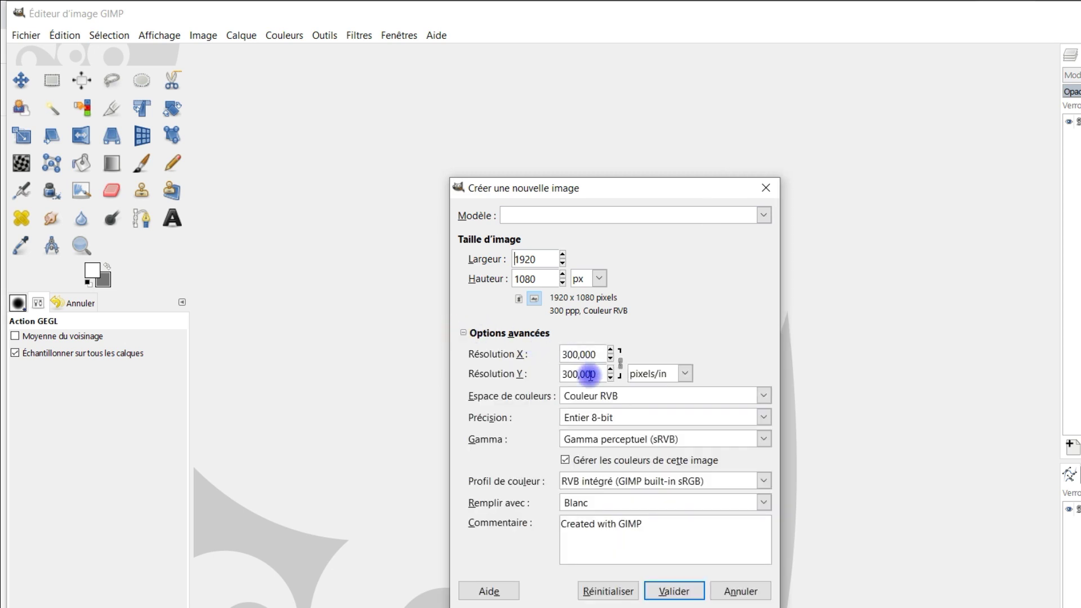
click(572, 504)
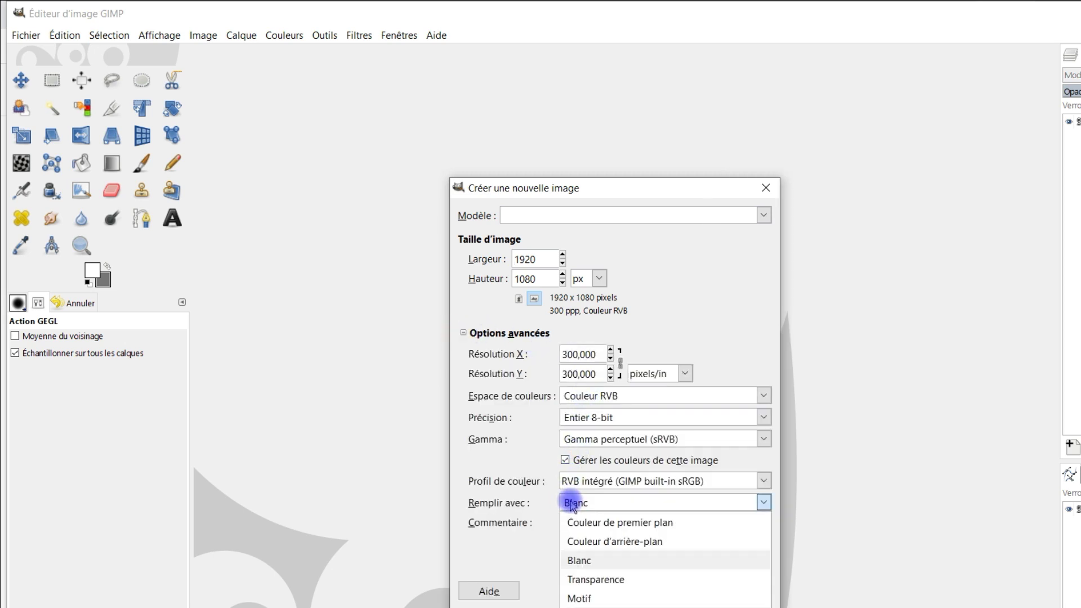
click(644, 541)
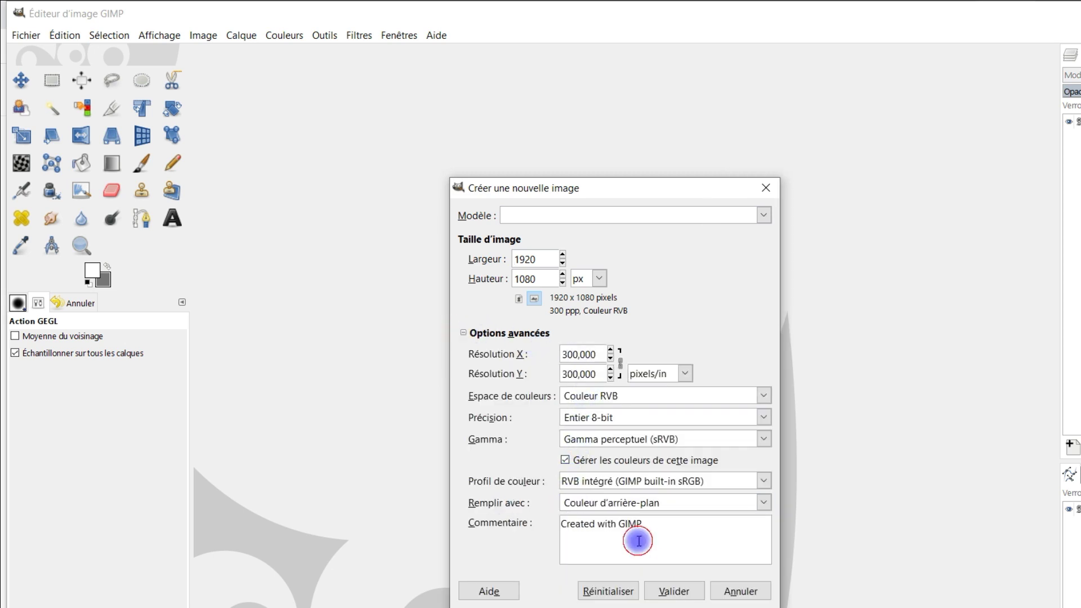
click(688, 594)
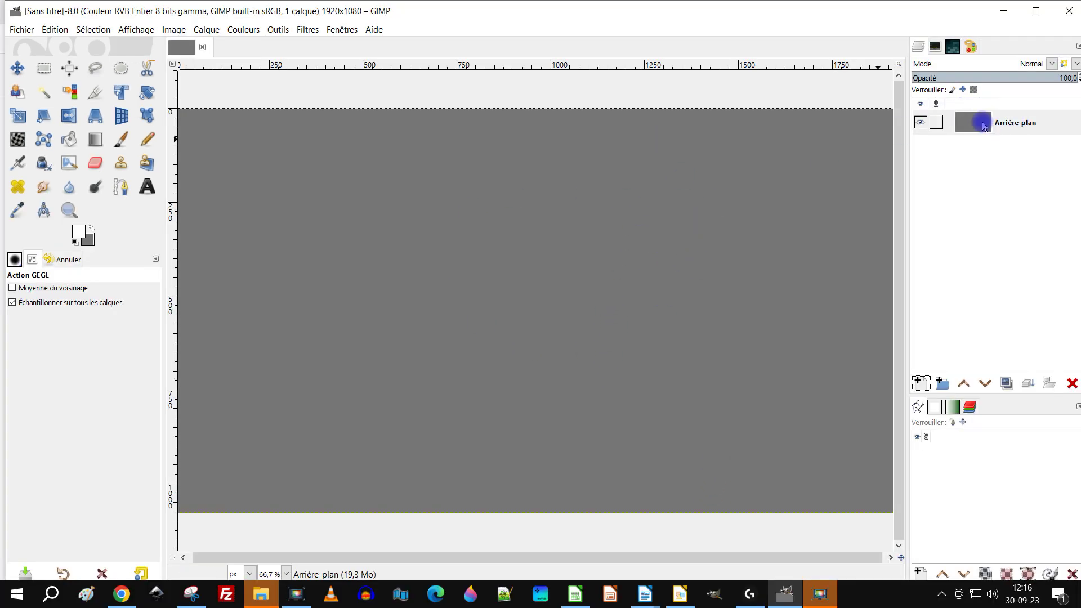
Add a new layer named ROND, 1920 x 1080 px, filled with transparency
click(921, 383)
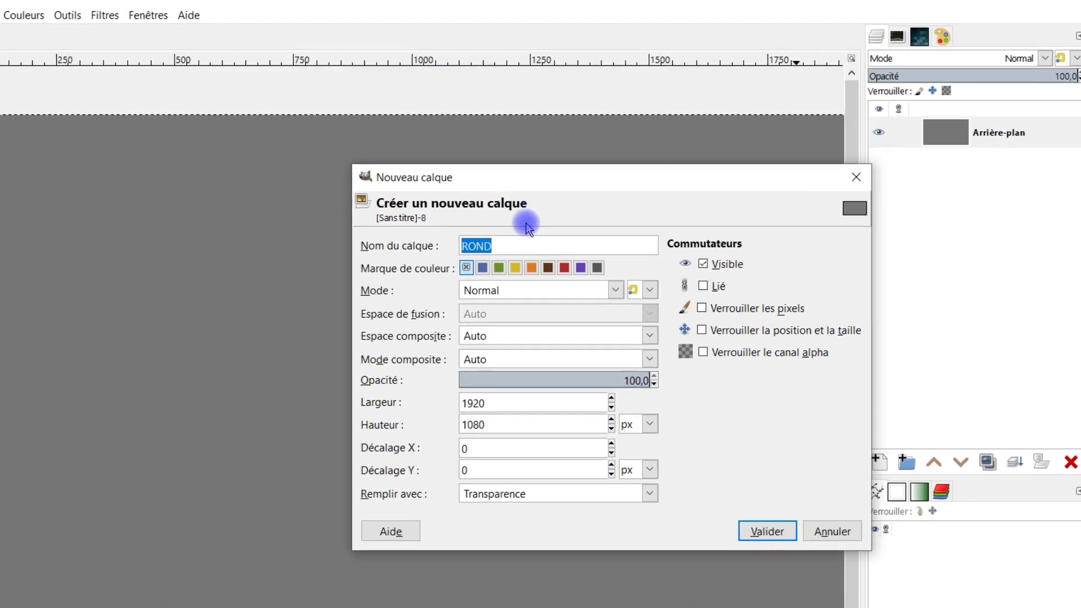
click(514, 246)
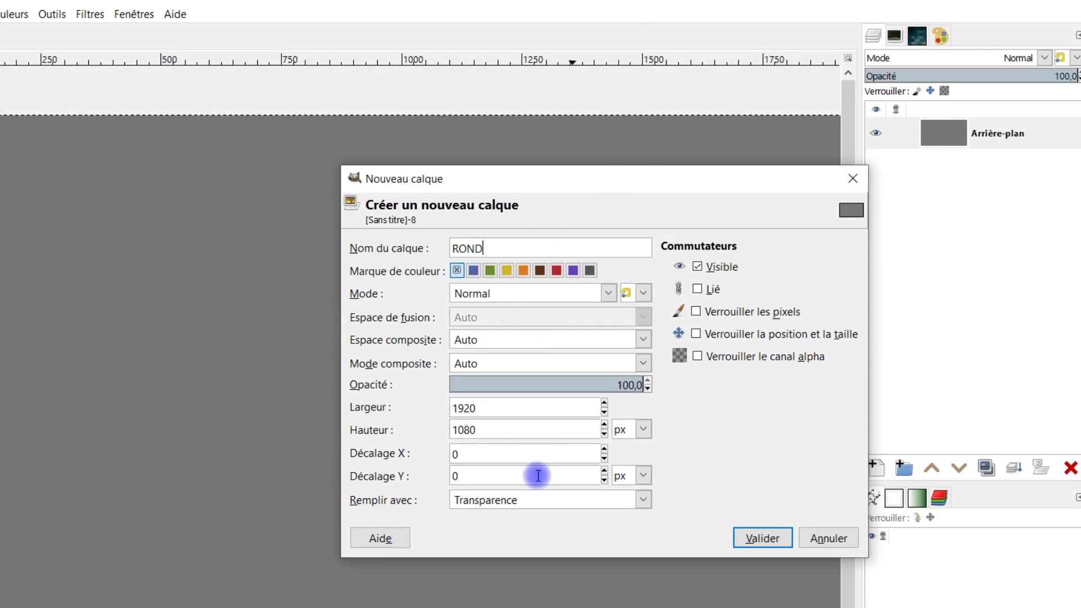
click(514, 501)
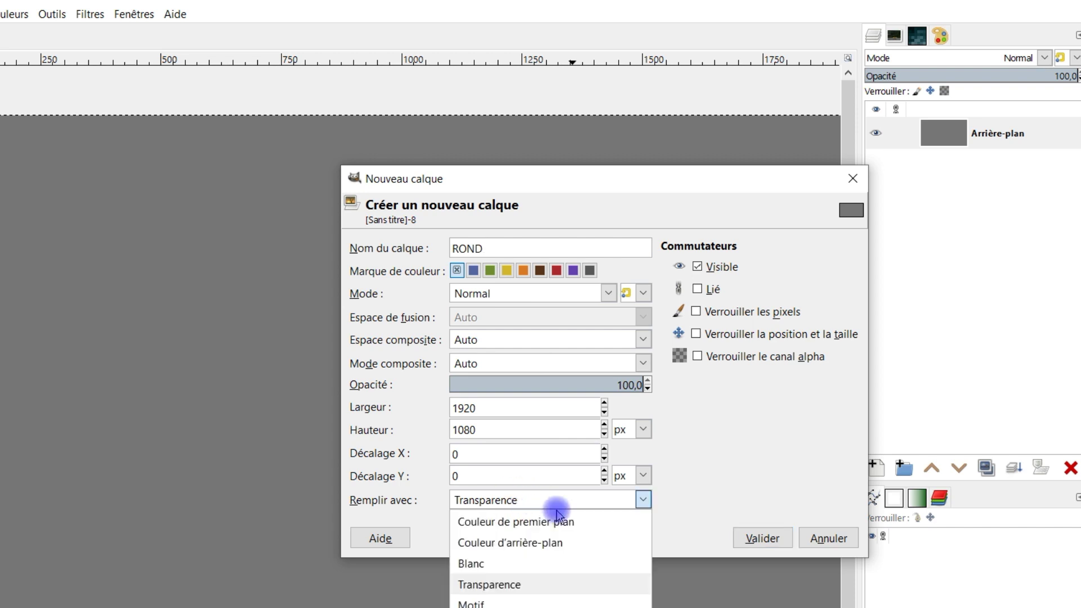
click(488, 585)
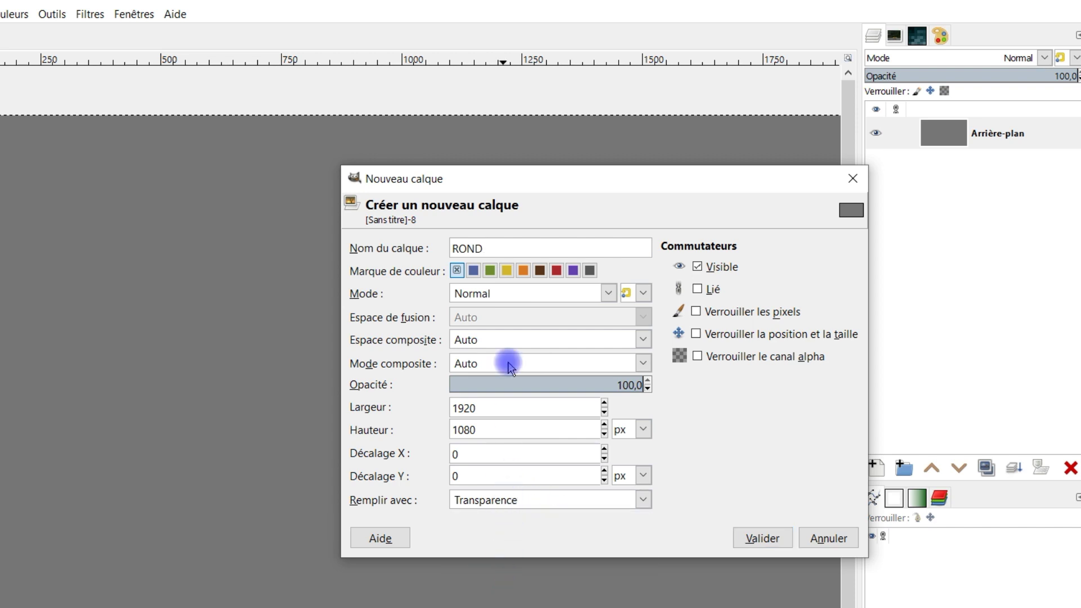
click(763, 539)
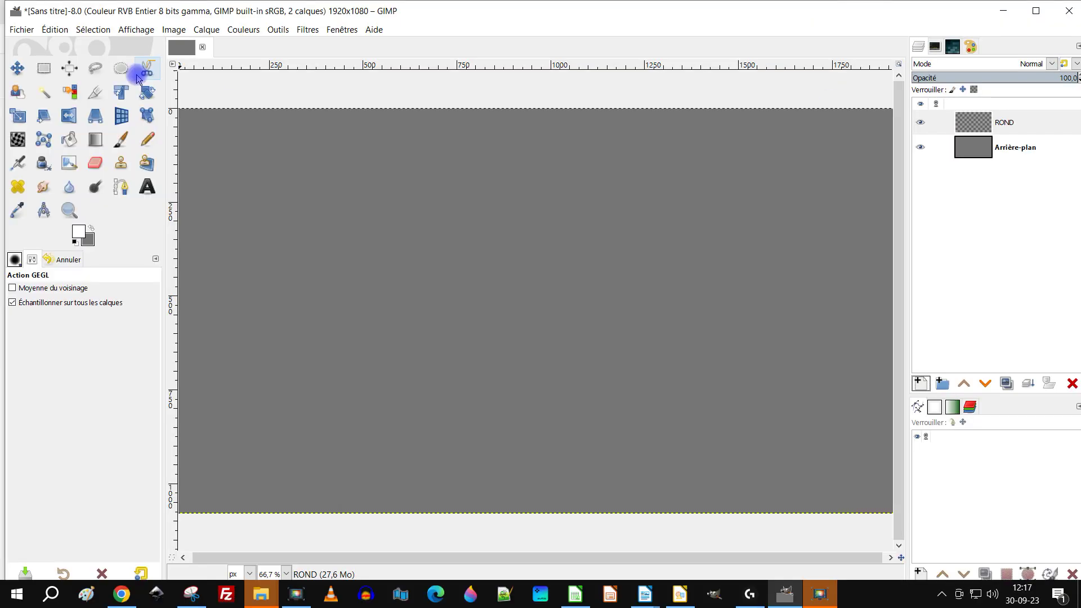
Make a circular selection extended from its centre, about 768 x 768 px, and place it at about 510, 168 on the canvas
click(138, 58)
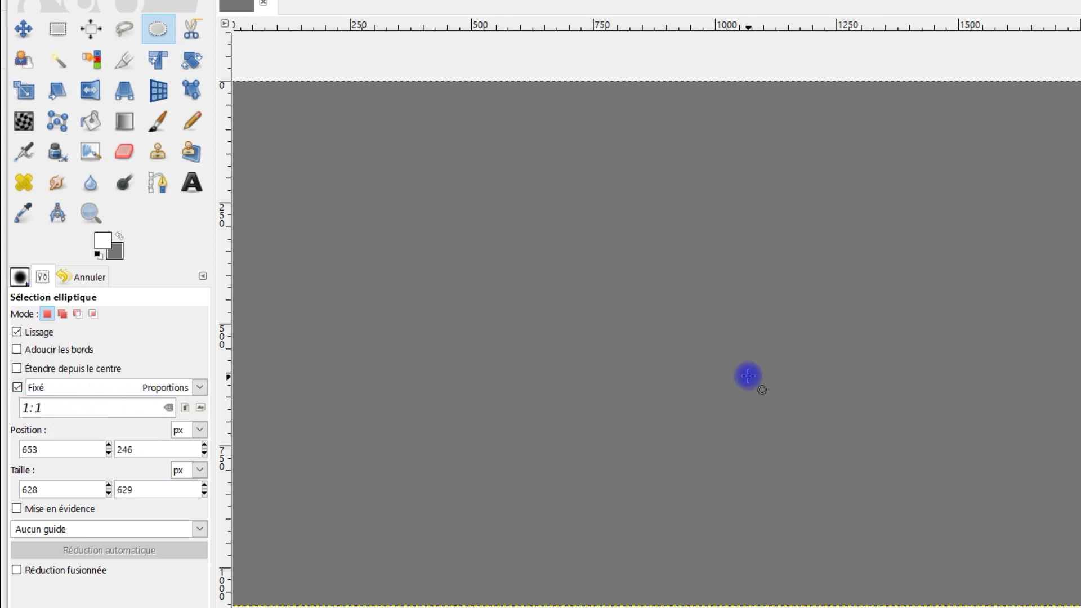
click(44, 371)
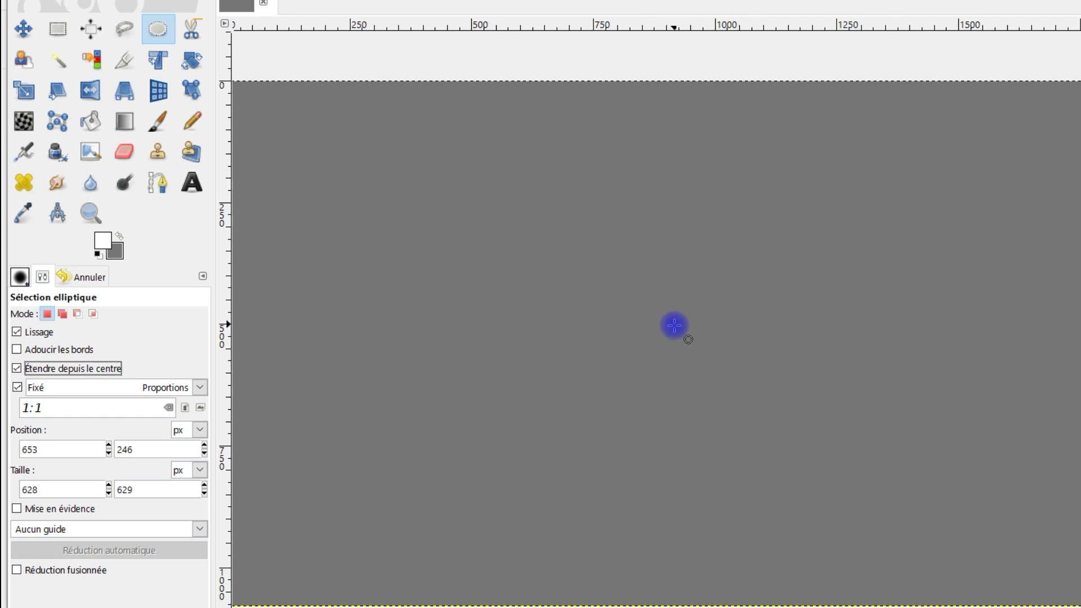
drag(678, 324, 859, 475)
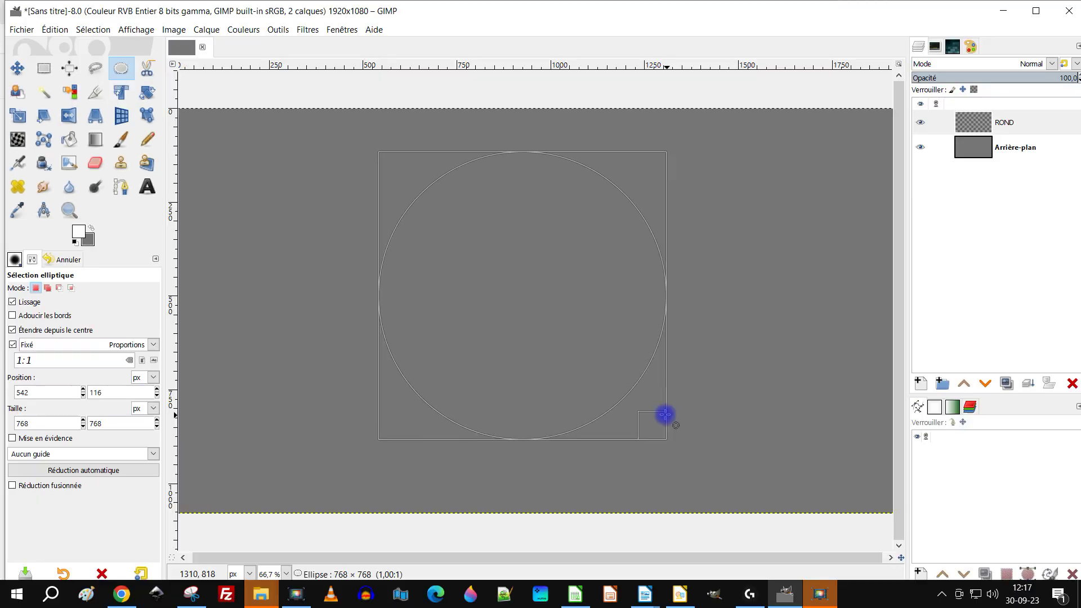
mouse_move(665, 414)
mouse_down()
mouse_move(651, 405)
mouse_move(658, 414)
mouse_up()
drag(533, 280, 524, 319)
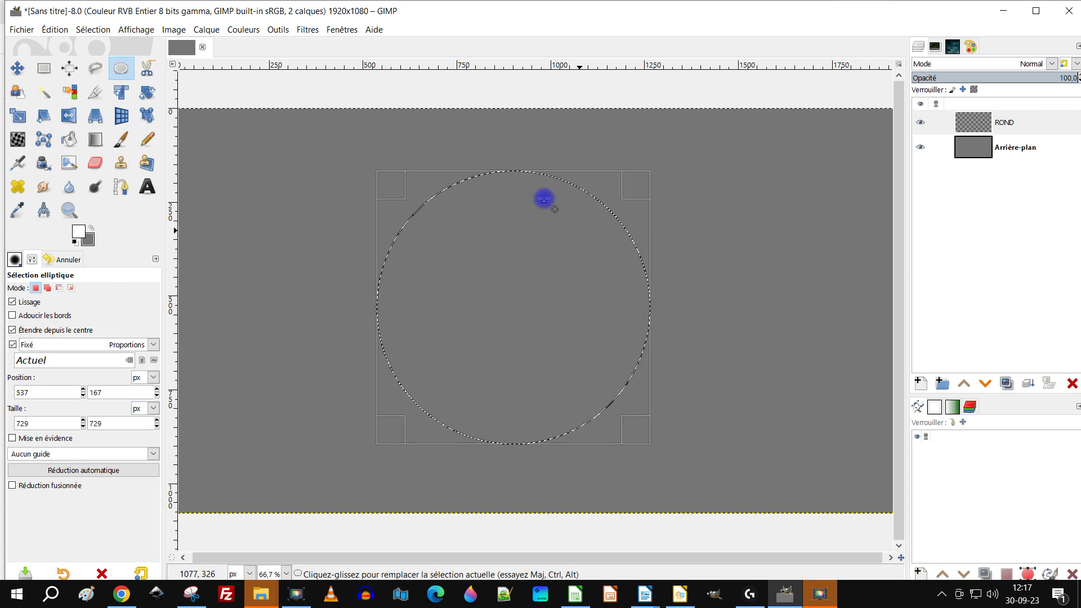
mouse_move(627, 431)
mouse_down()
mouse_move(646, 448)
mouse_move(641, 439)
mouse_up()
drag(524, 310, 521, 318)
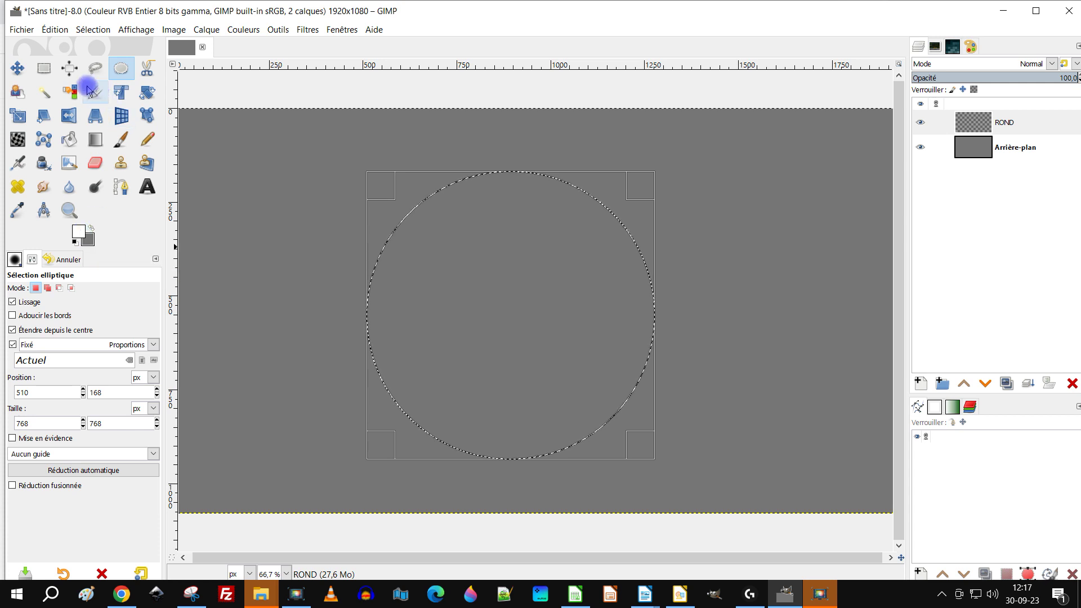
Stroke the circular selection on the ROND layer with an 18 px solid-colour, anti-aliased line
click(55, 29)
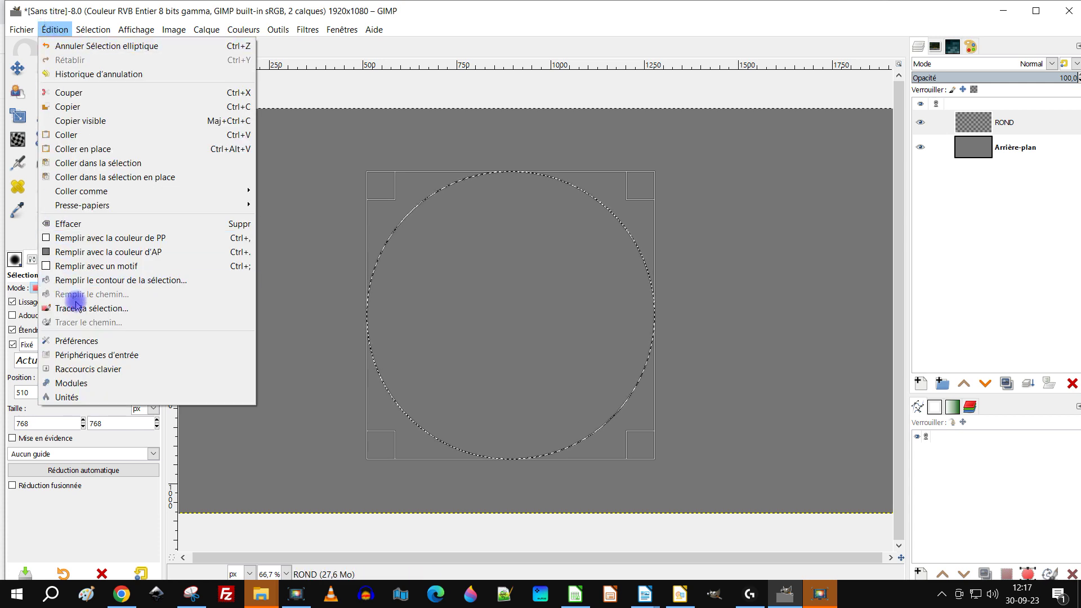
click(115, 313)
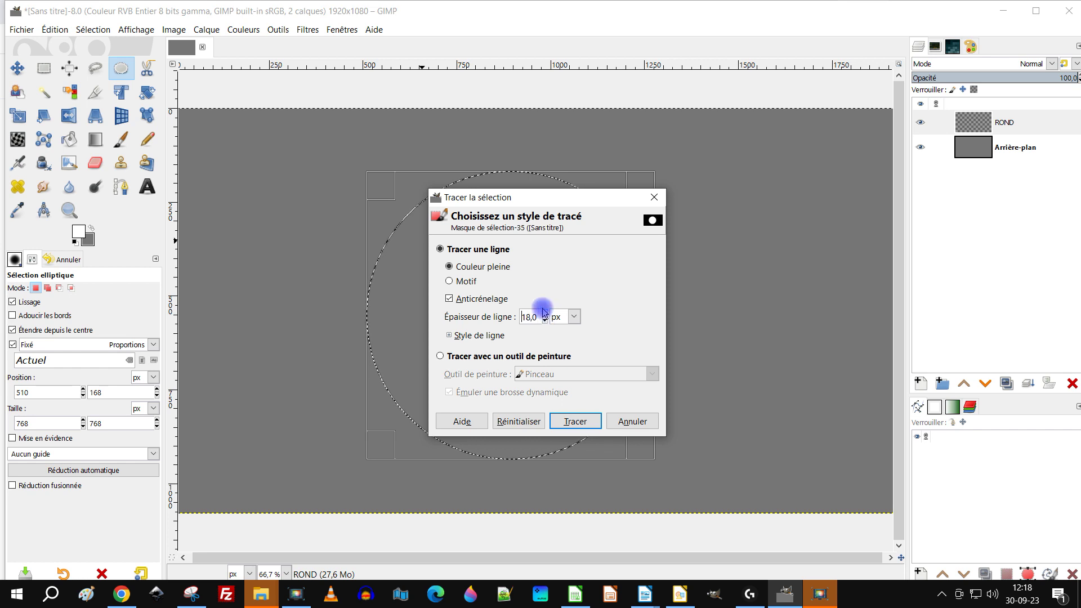
click(573, 426)
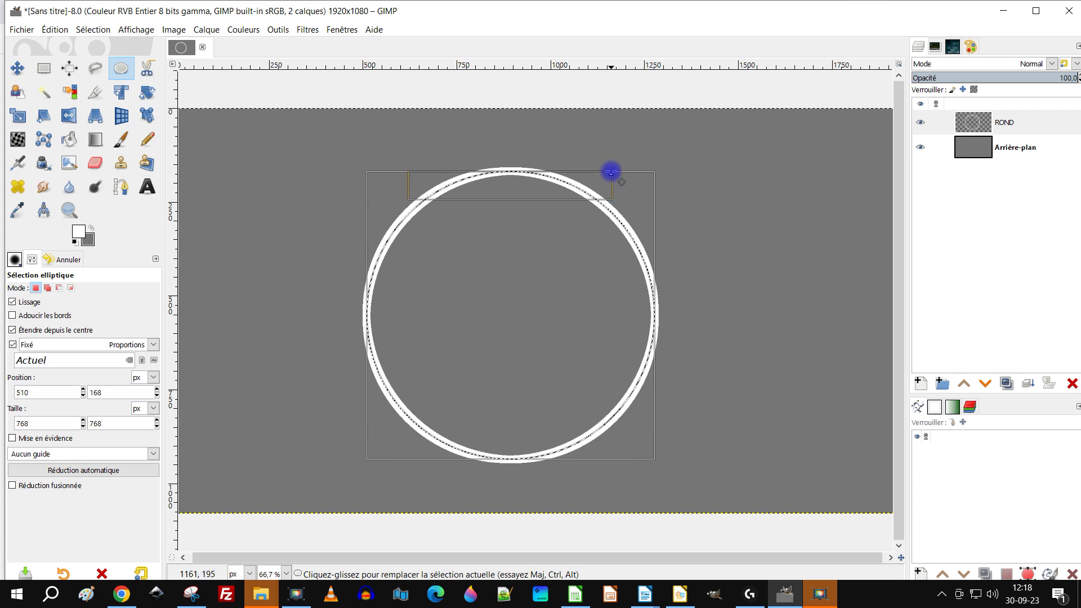
Invert the colours of the part of the white ring that lies inside the circular selection
scroll(621, 202, up, 5)
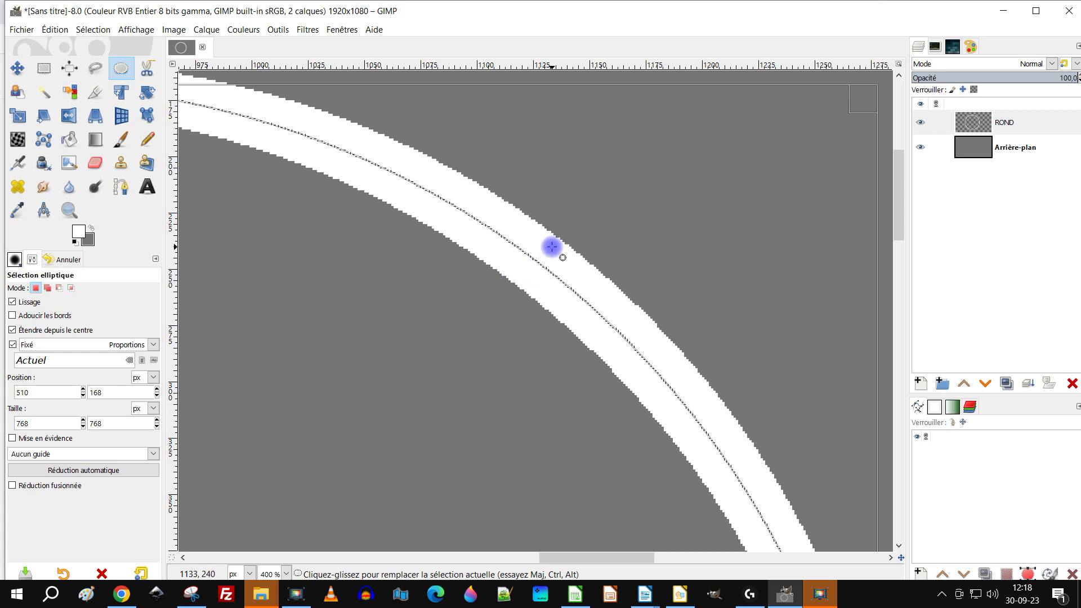
key(ctrl)
scroll(539, 265, down, 6)
scroll(529, 278, up, 2)
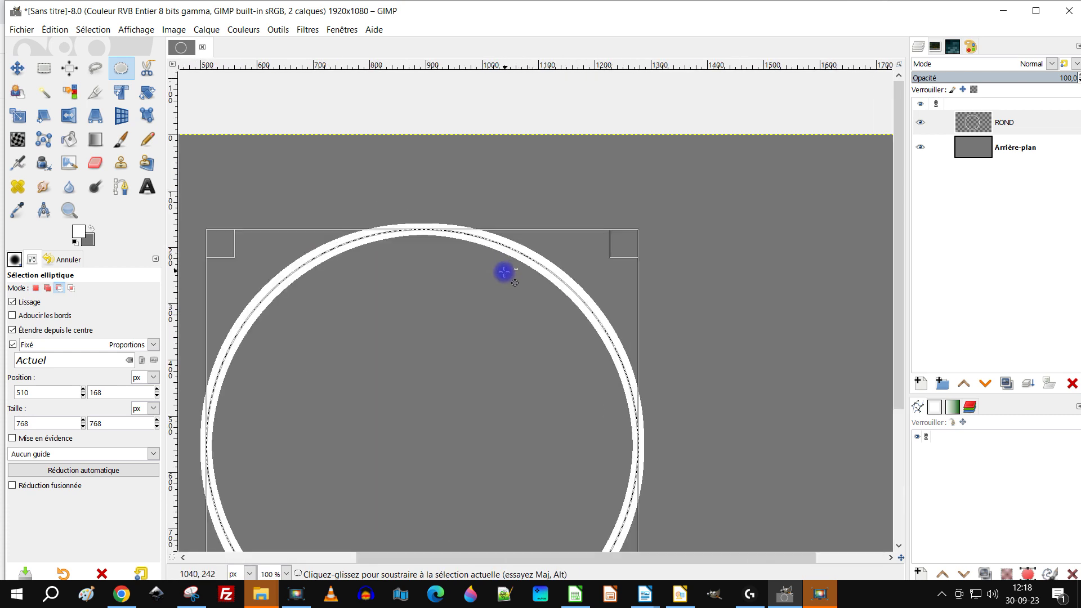
scroll(391, 277, down, 2)
scroll(483, 177, down, 2)
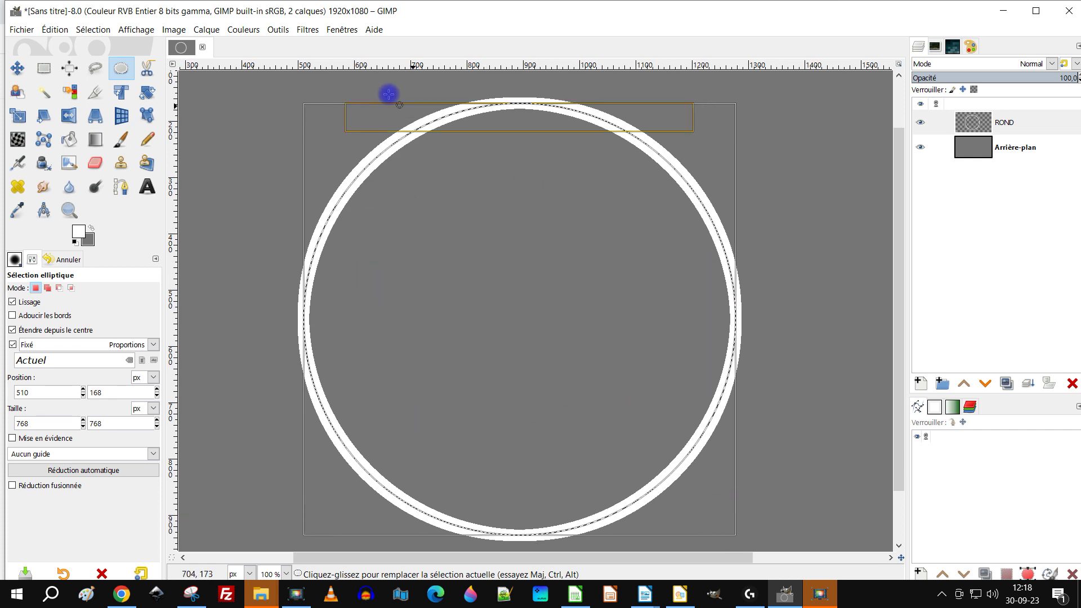
click(238, 34)
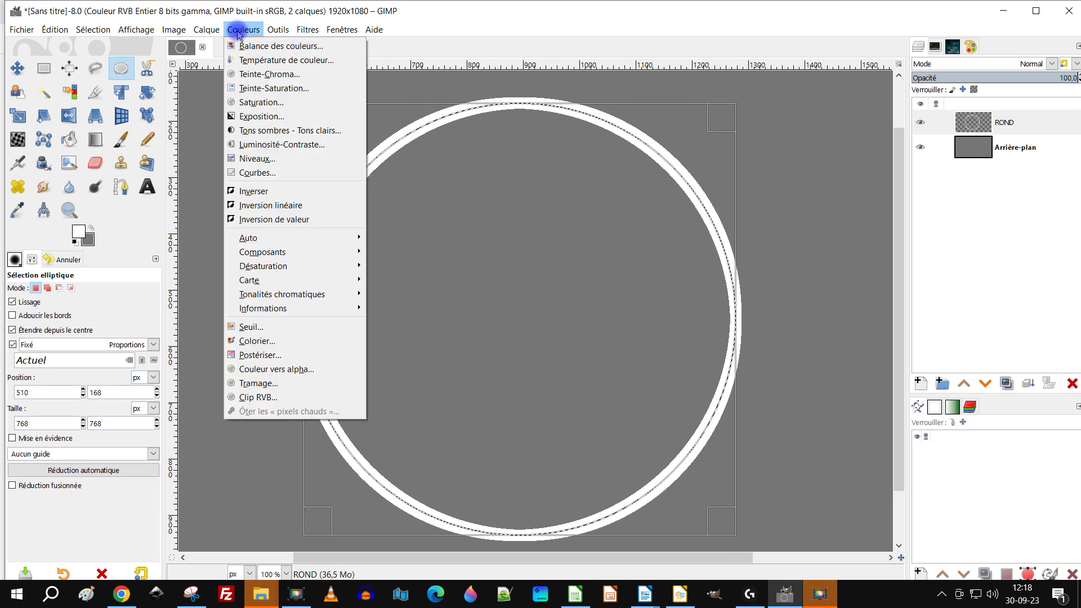
click(264, 190)
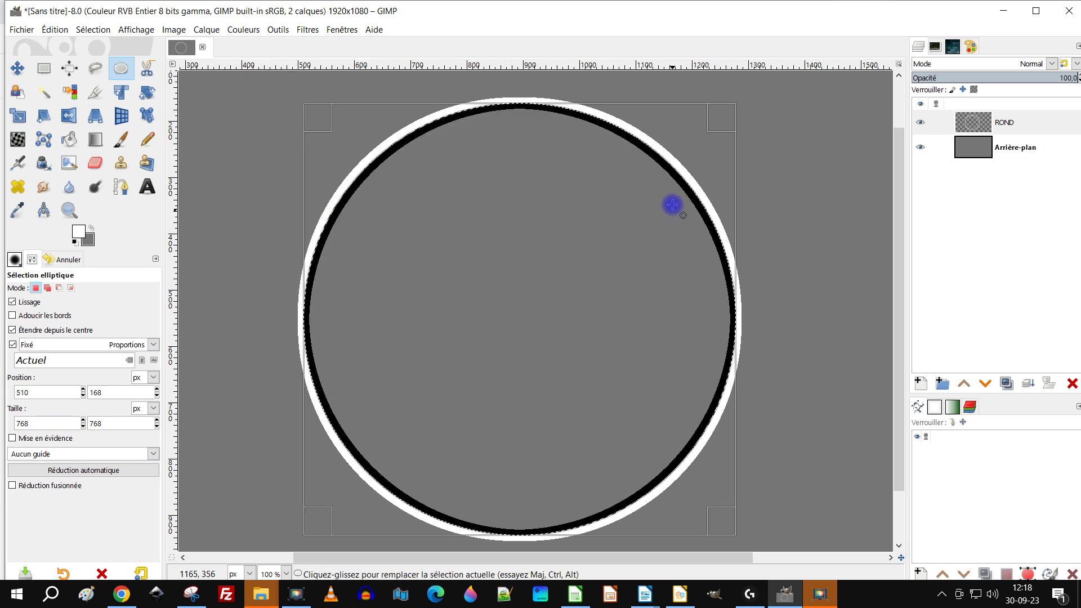
Clear the selection and apply a Gaussian blur of 3.50 in both X and Y to the ROND layer
click(93, 29)
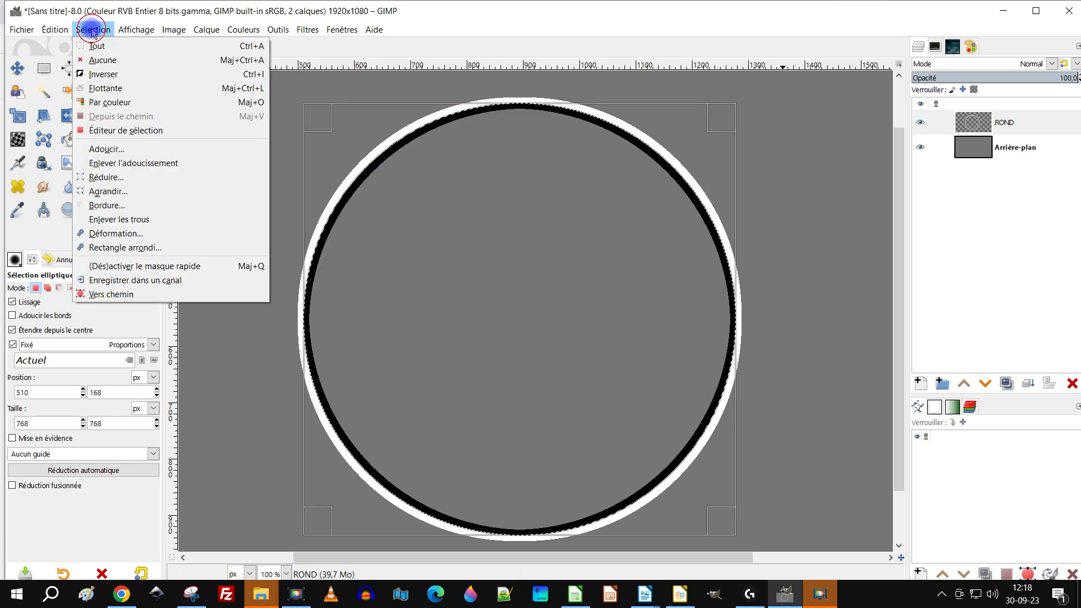
click(105, 59)
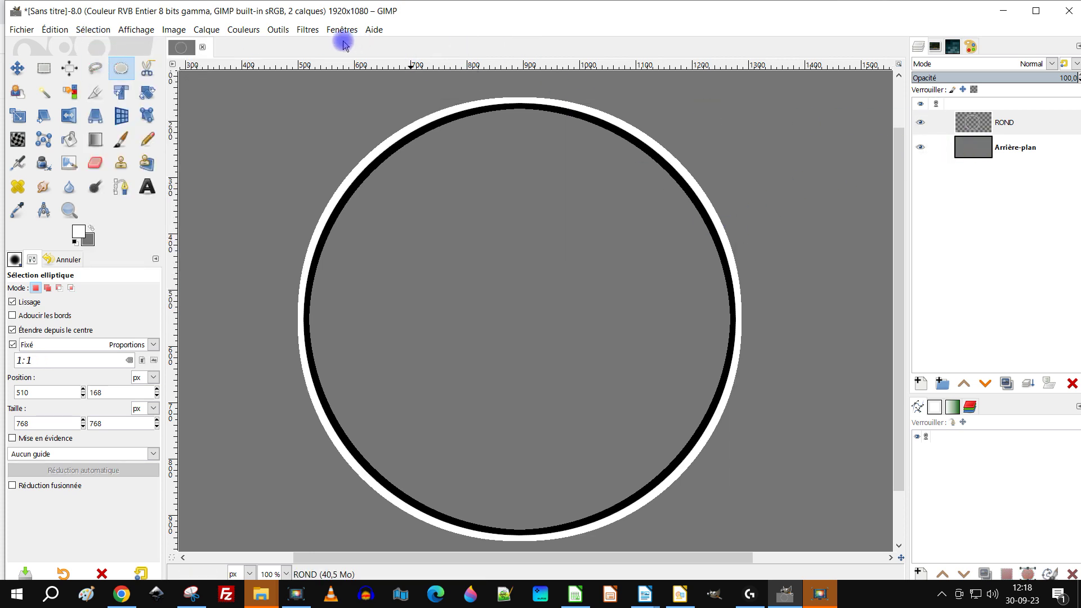
click(308, 31)
mouse_move(341, 29)
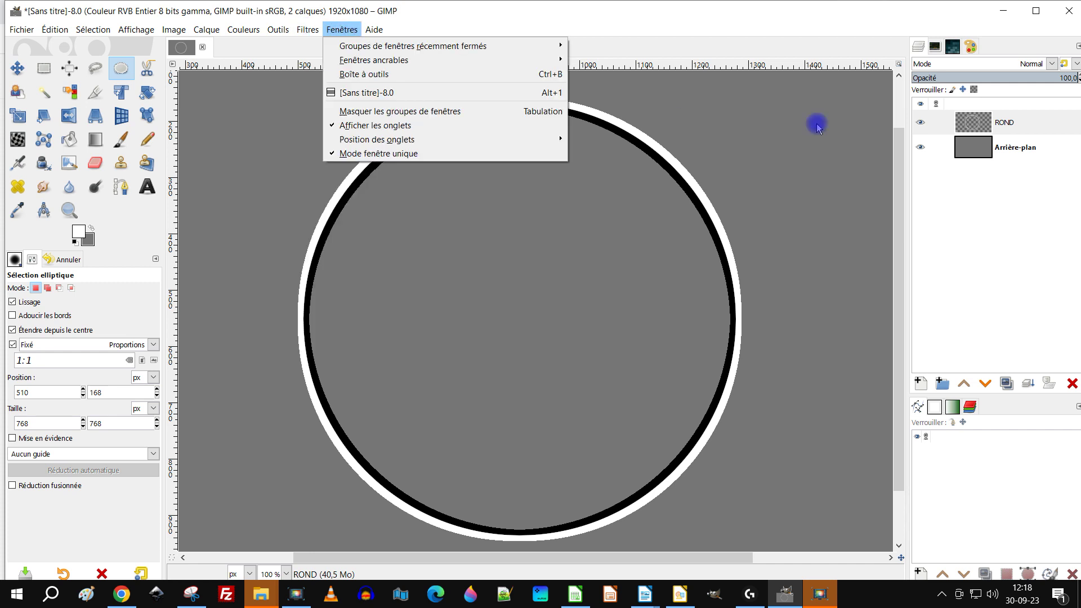
click(344, 30)
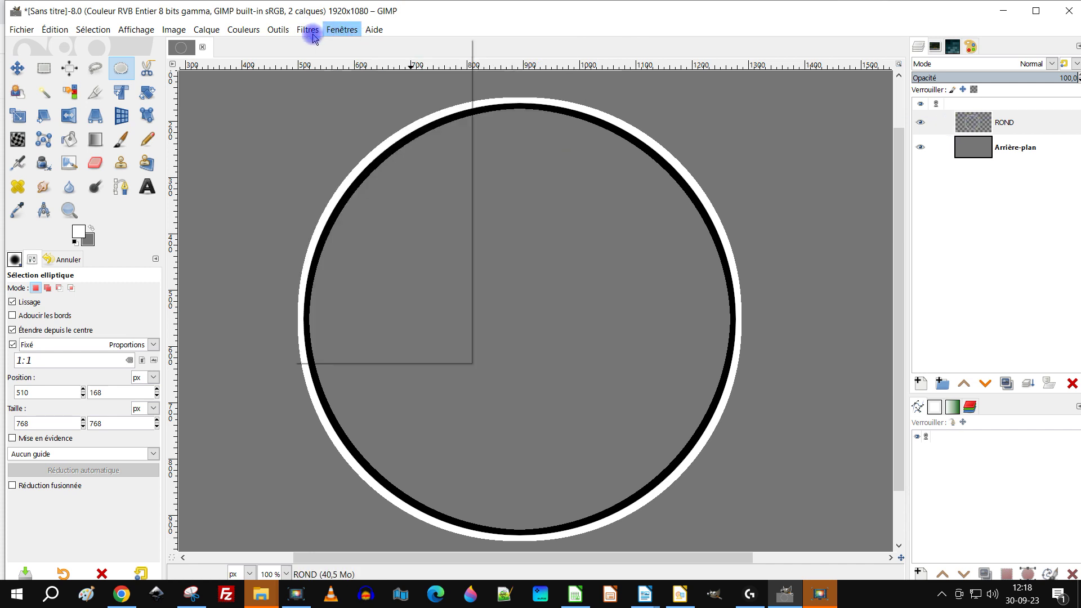
click(306, 30)
mouse_move(323, 107)
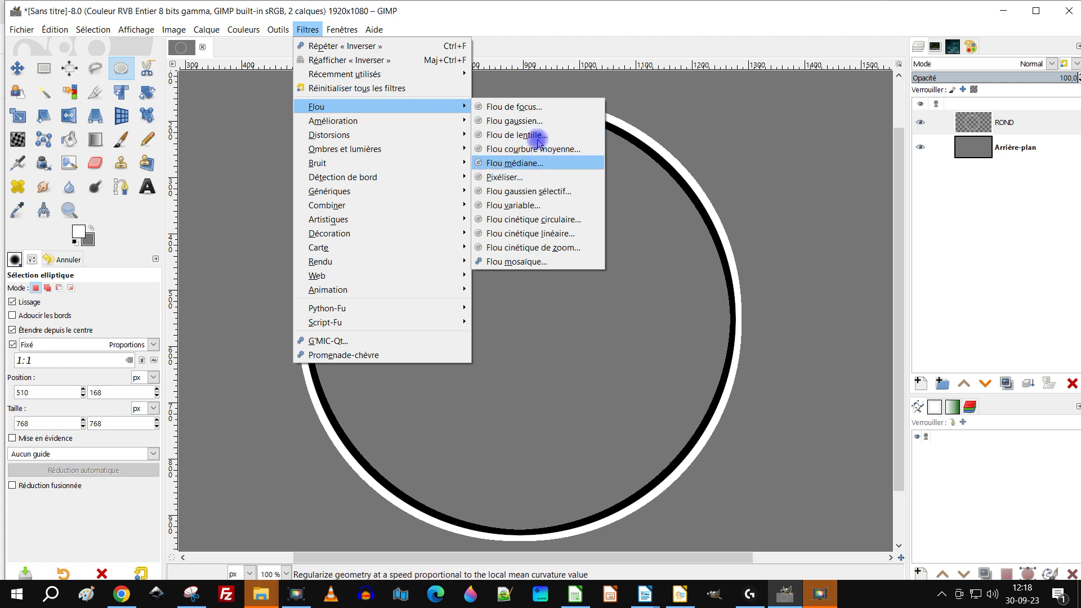
click(541, 120)
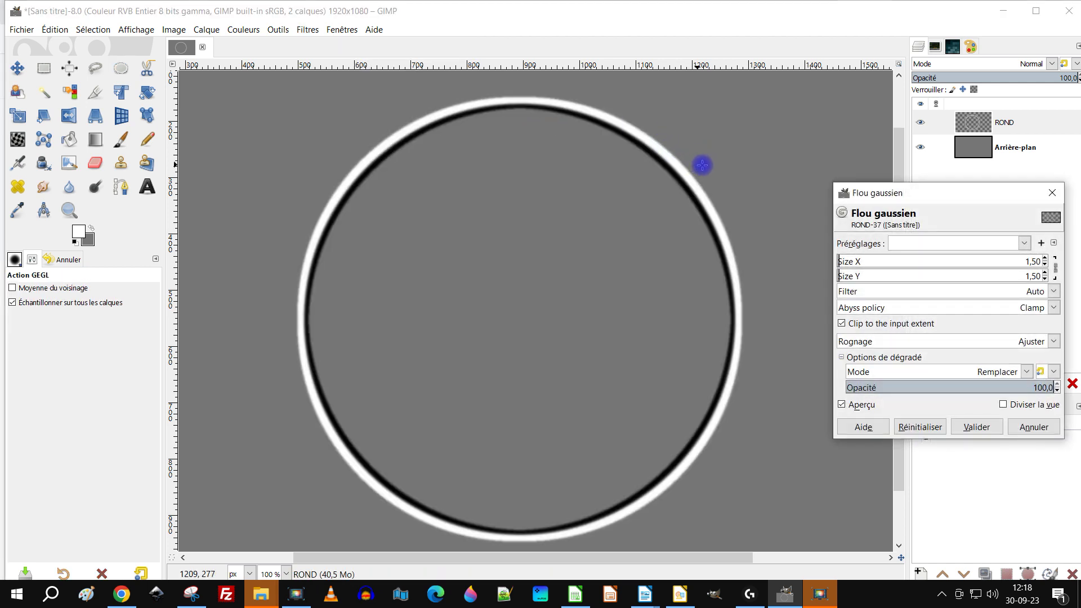
click(1044, 260)
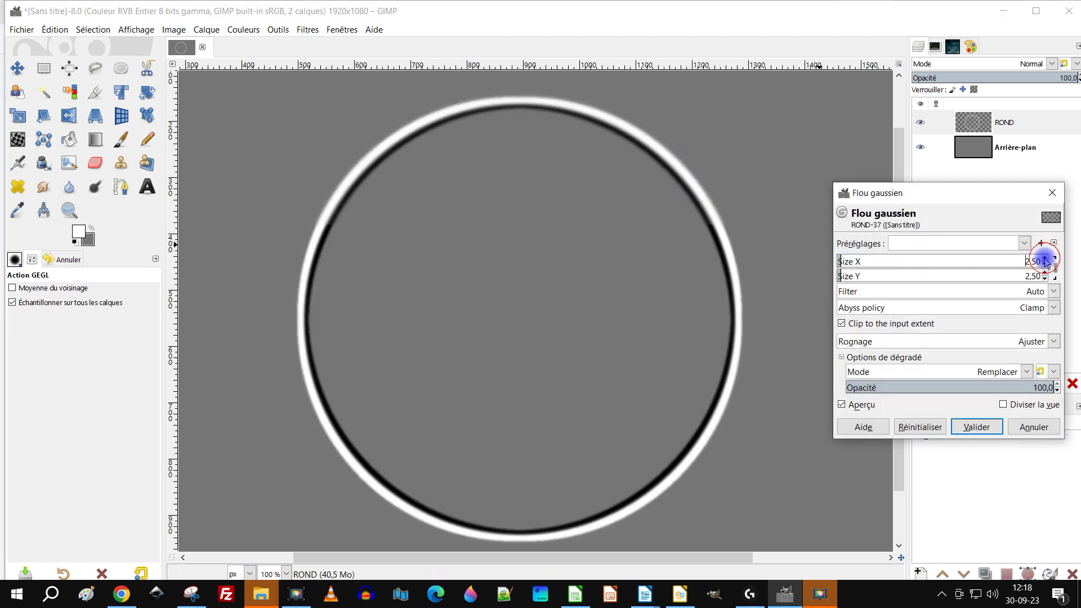
click(1044, 260)
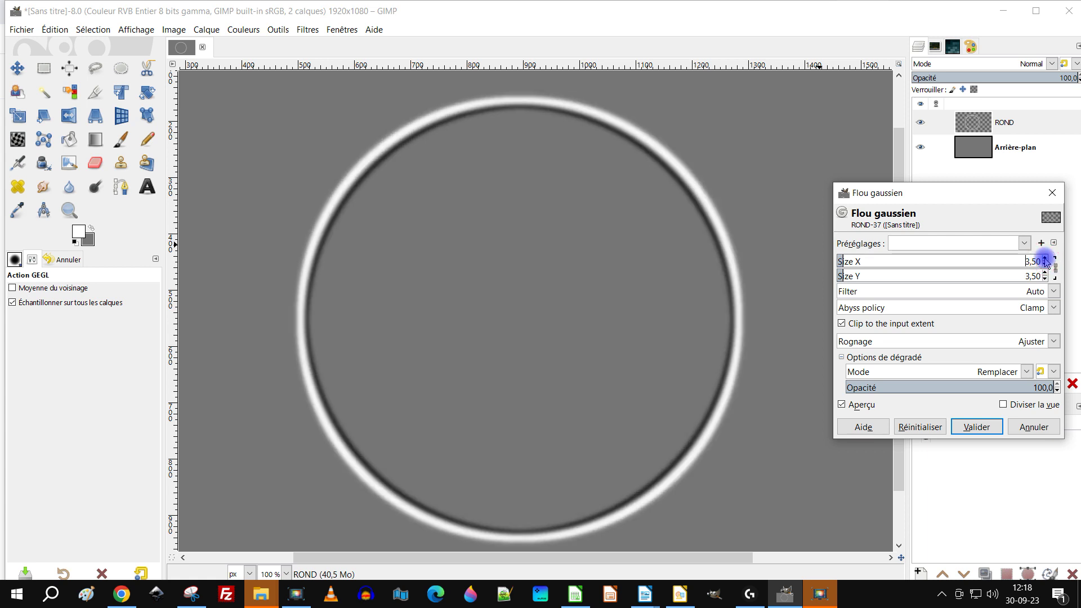
click(1045, 259)
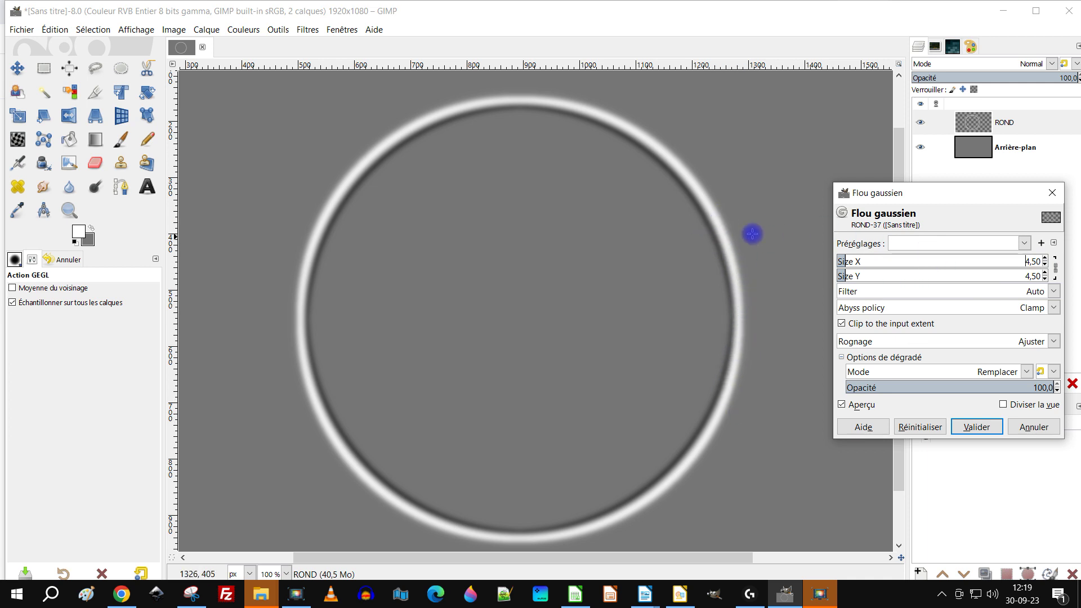
click(1045, 266)
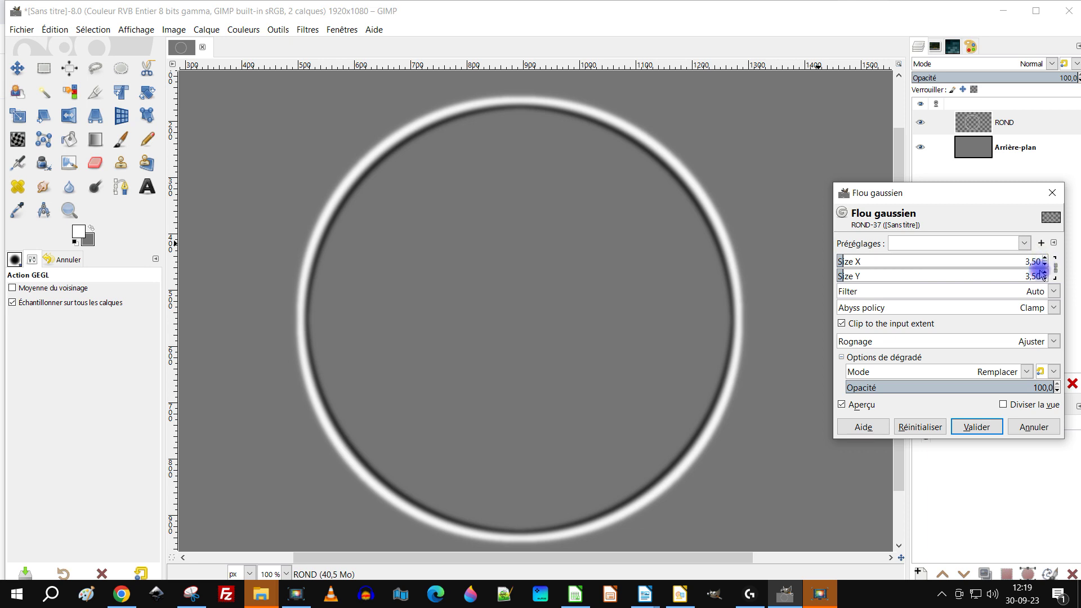
click(974, 427)
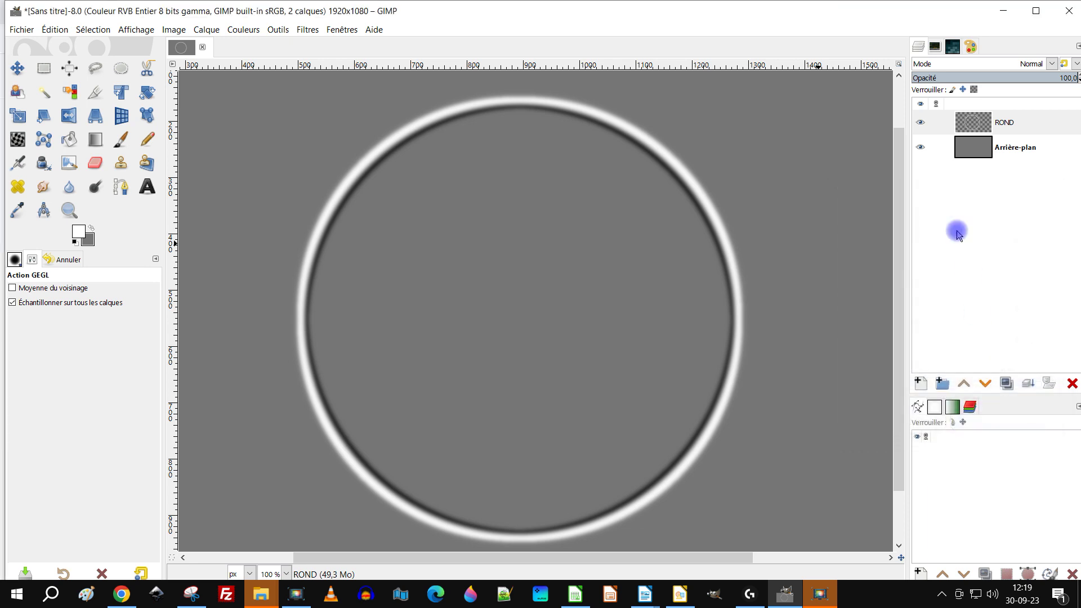
Apply the Relief distortion filter to the ROND layer as Emboss with azimuth 42.17, elevation 95.13 and depth 16
click(307, 29)
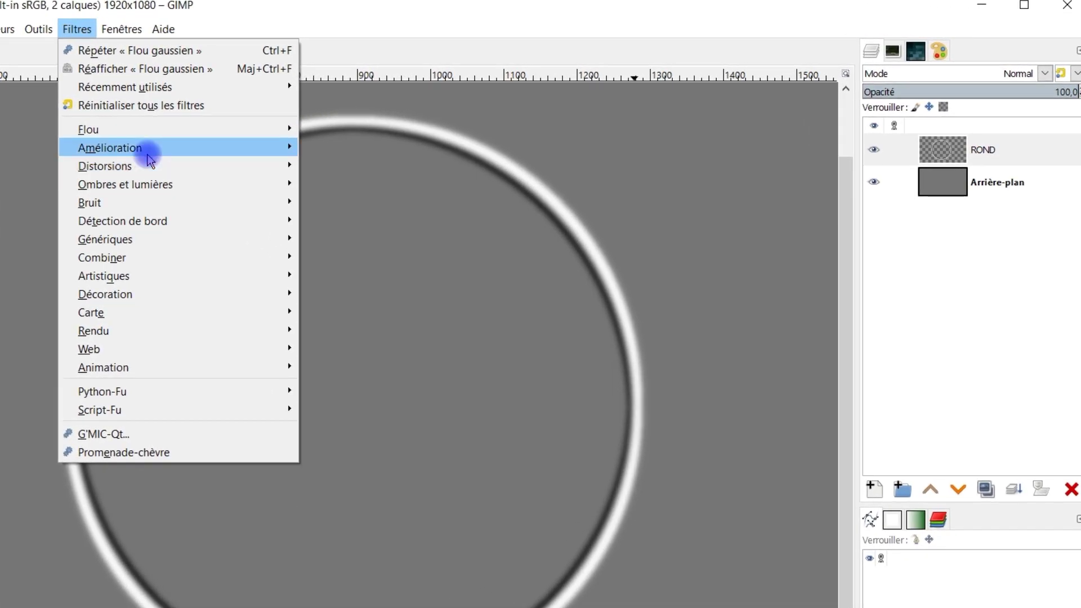
mouse_move(149, 170)
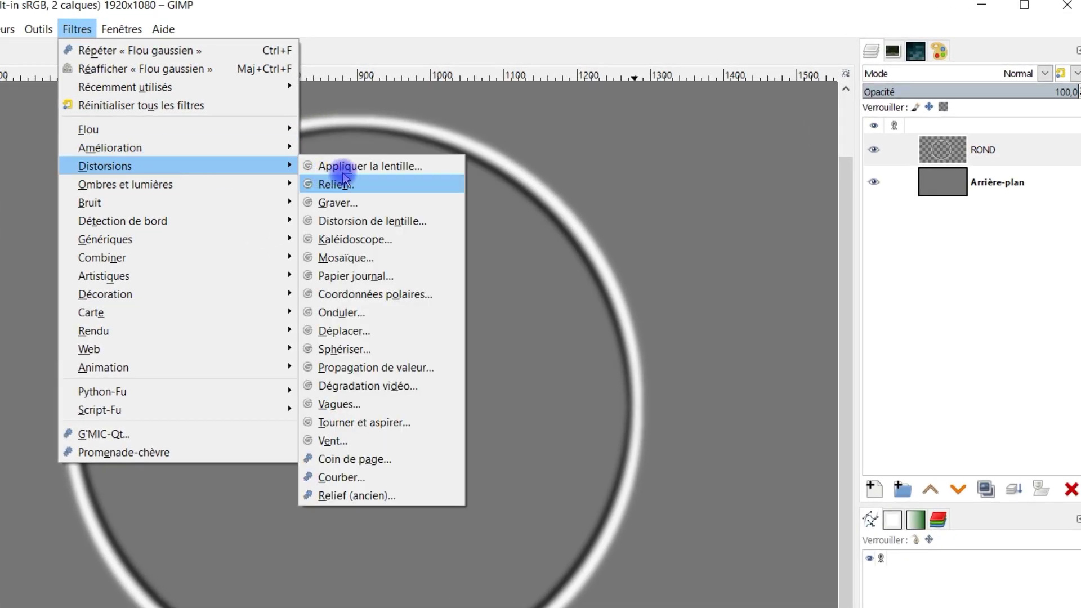
click(356, 180)
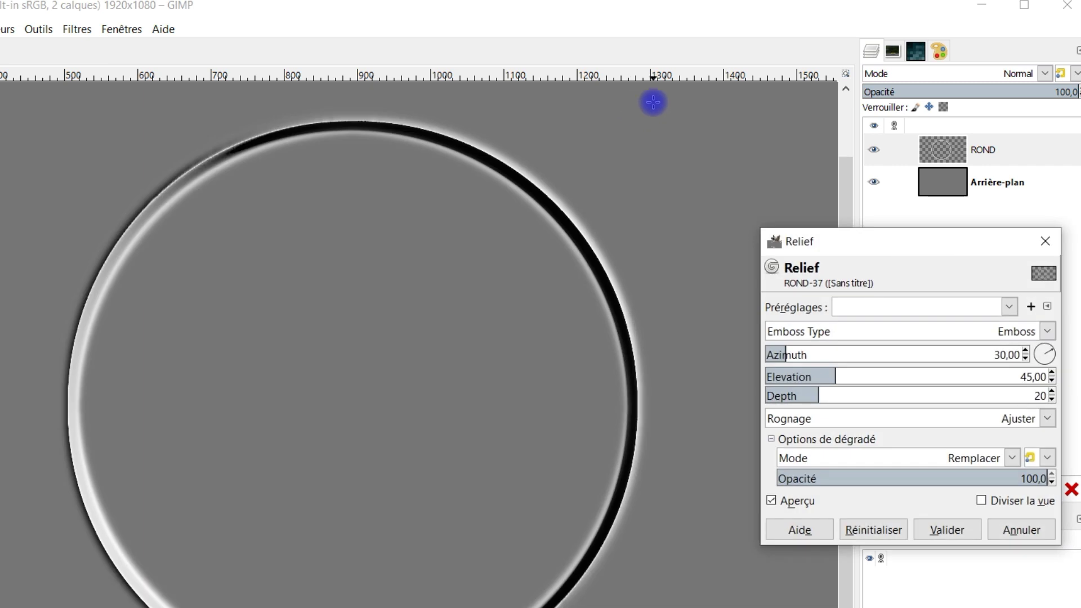
click(785, 396)
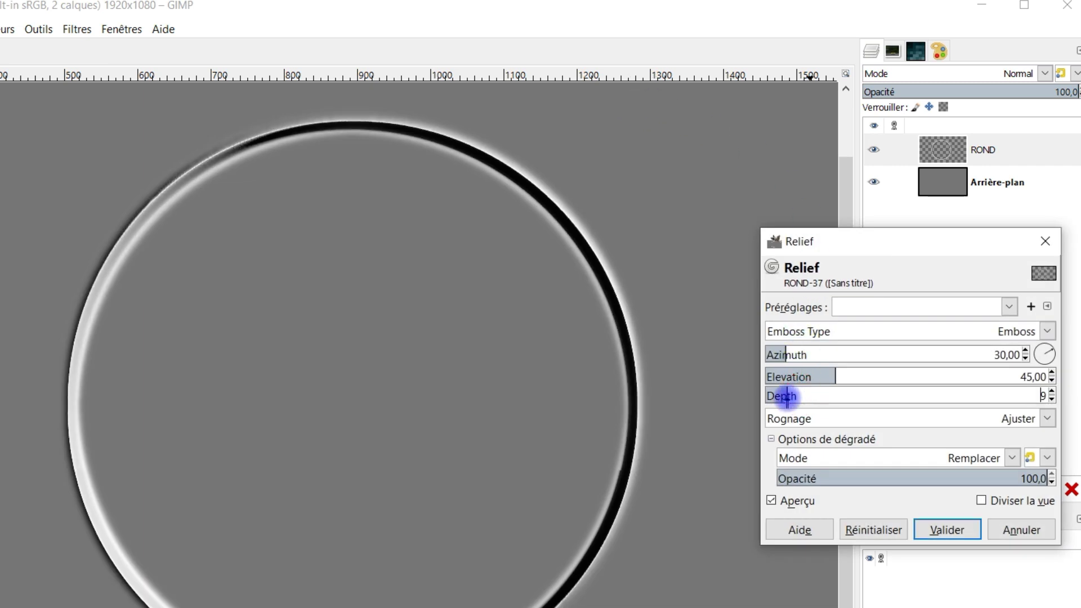
drag(790, 356, 900, 385)
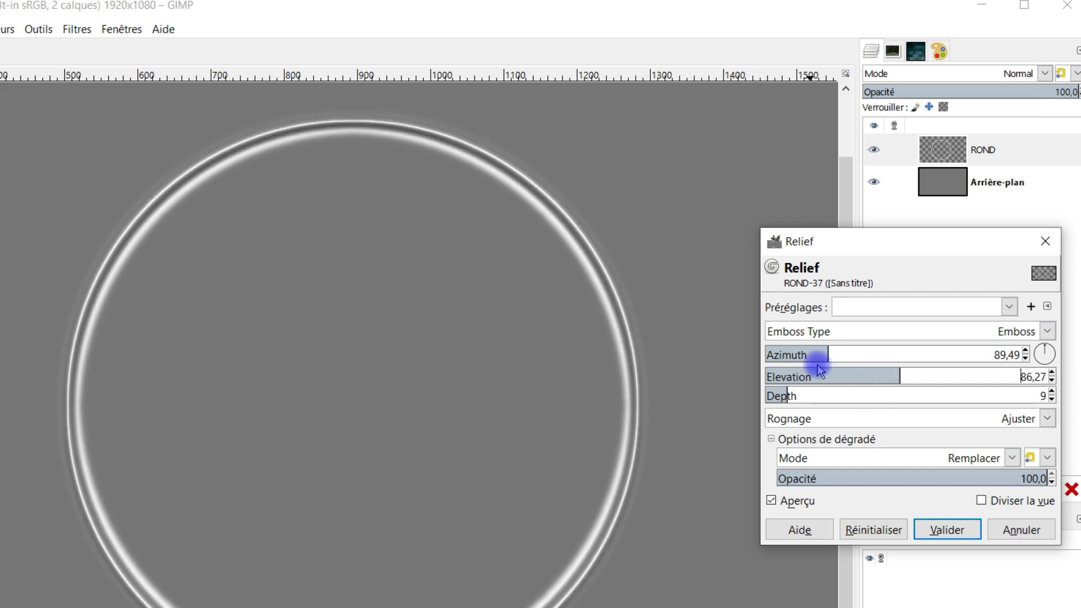
mouse_move(820, 353)
mouse_down()
mouse_move(769, 355)
mouse_move(953, 354)
mouse_move(799, 354)
mouse_up()
drag(784, 394, 808, 393)
mouse_move(893, 373)
mouse_down()
mouse_move(794, 376)
mouse_move(938, 374)
mouse_move(913, 374)
mouse_up()
drag(796, 354, 971, 353)
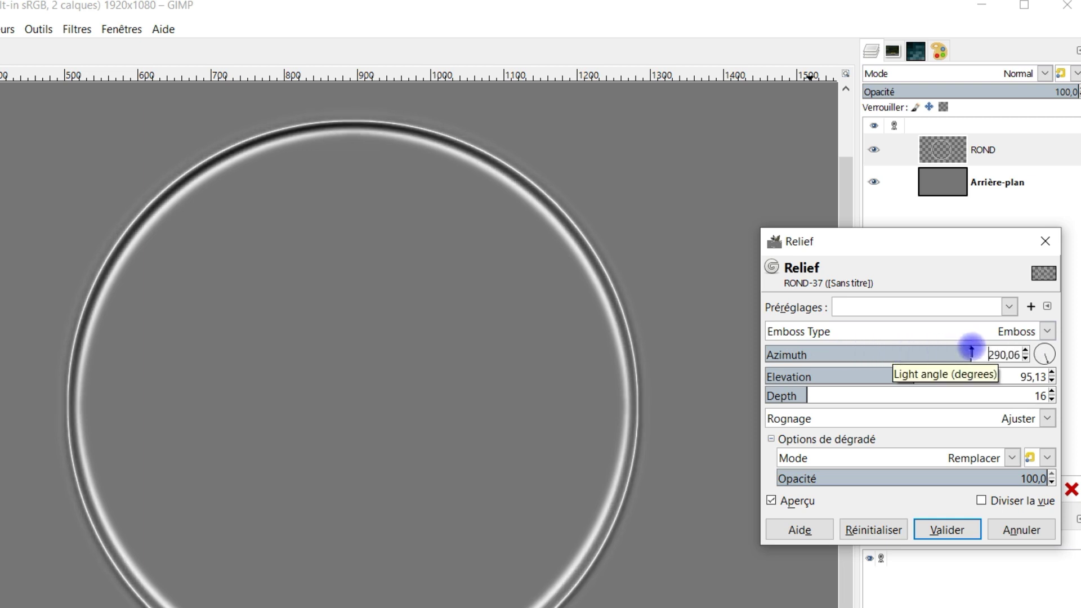
drag(971, 352, 800, 356)
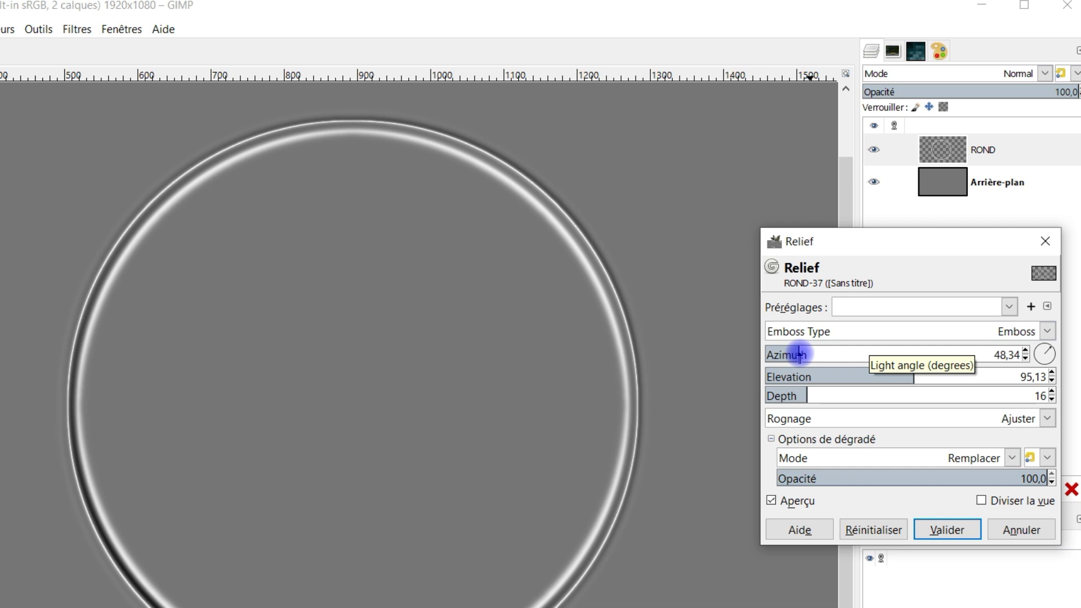
drag(799, 354, 802, 355)
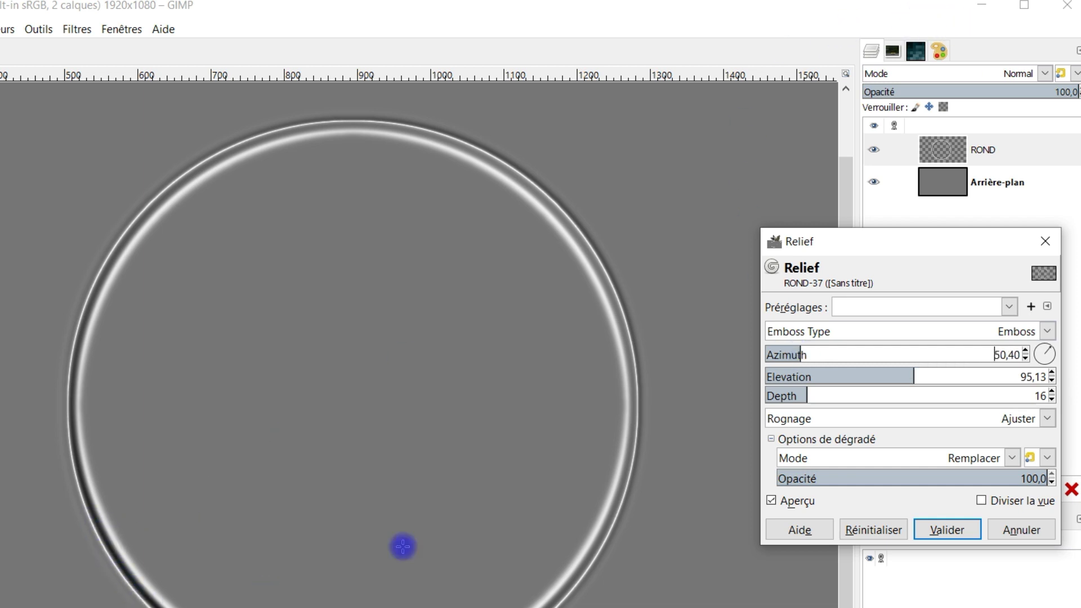
mouse_move(796, 353)
mouse_down()
mouse_move(808, 349)
mouse_move(795, 353)
mouse_up()
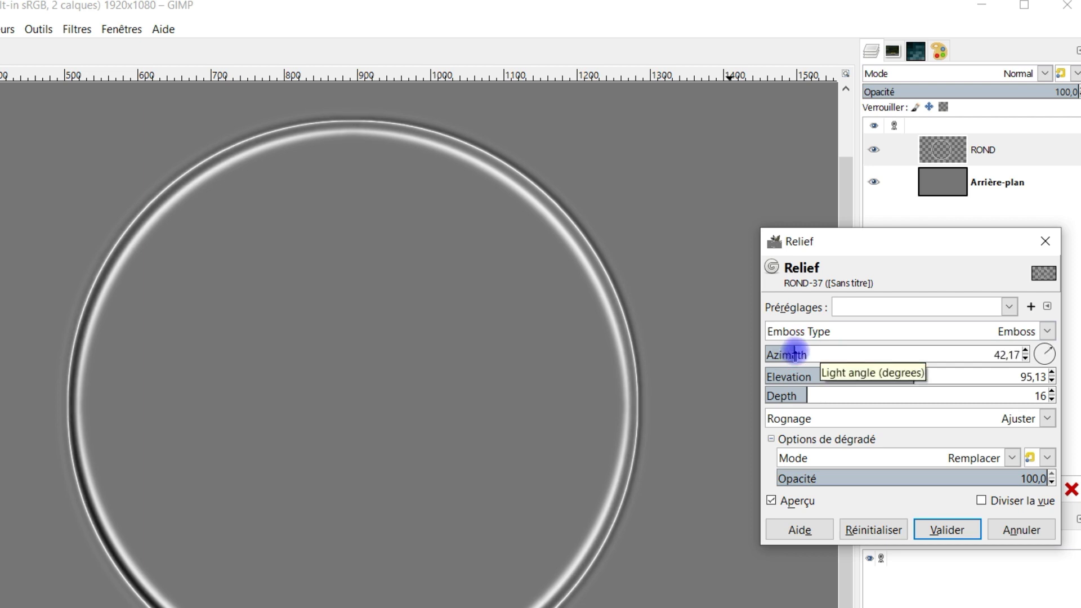
click(939, 530)
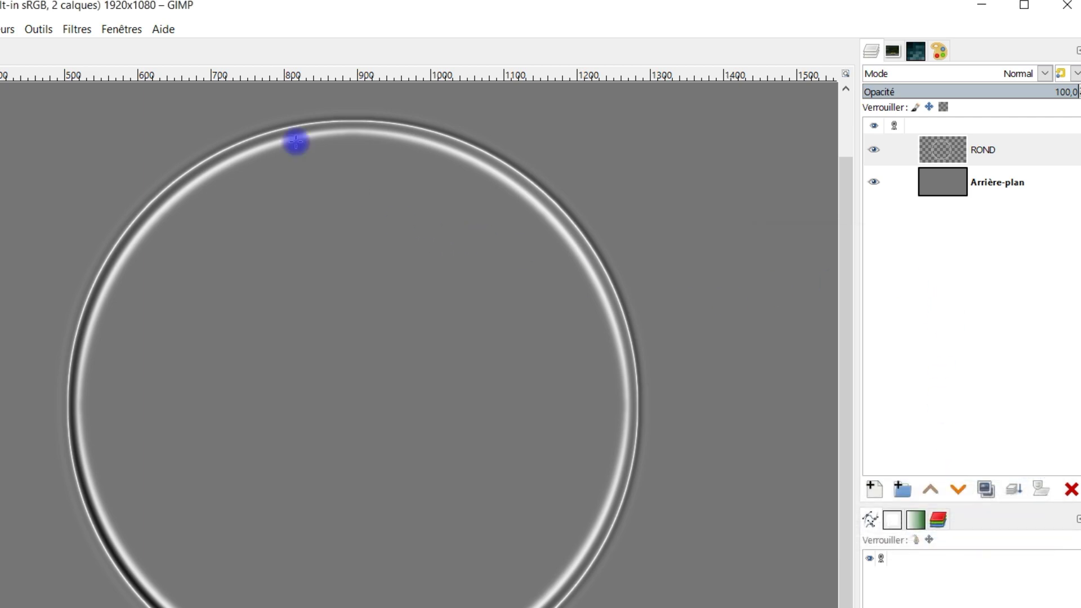
Adjust the ROND layer's Curves, lowering the Value curve at input 133 to 122 and the Alpha curve at input 115 to 103
click(6, 29)
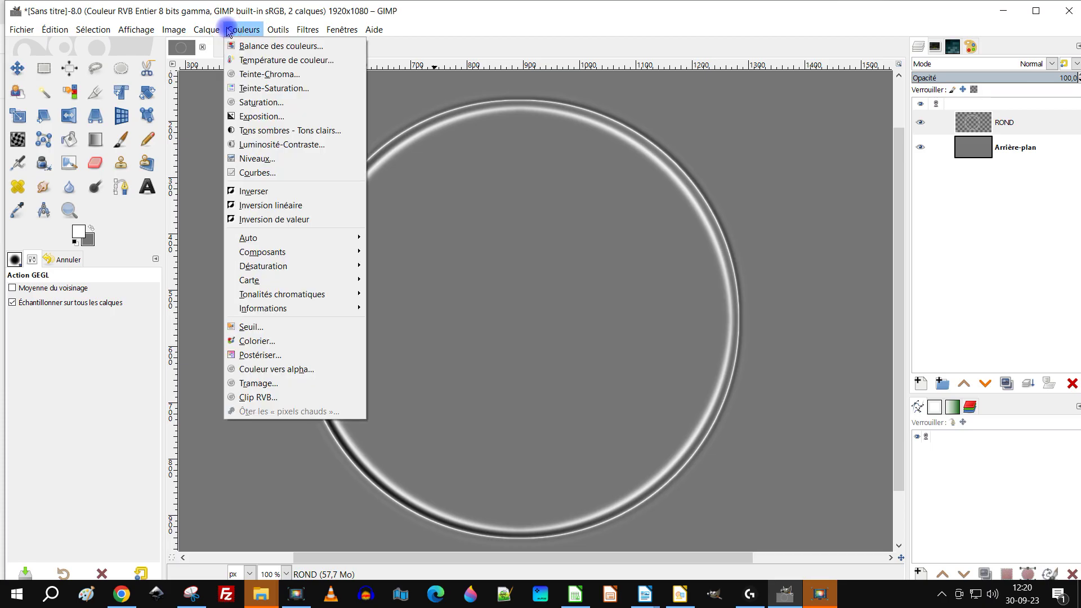
click(258, 172)
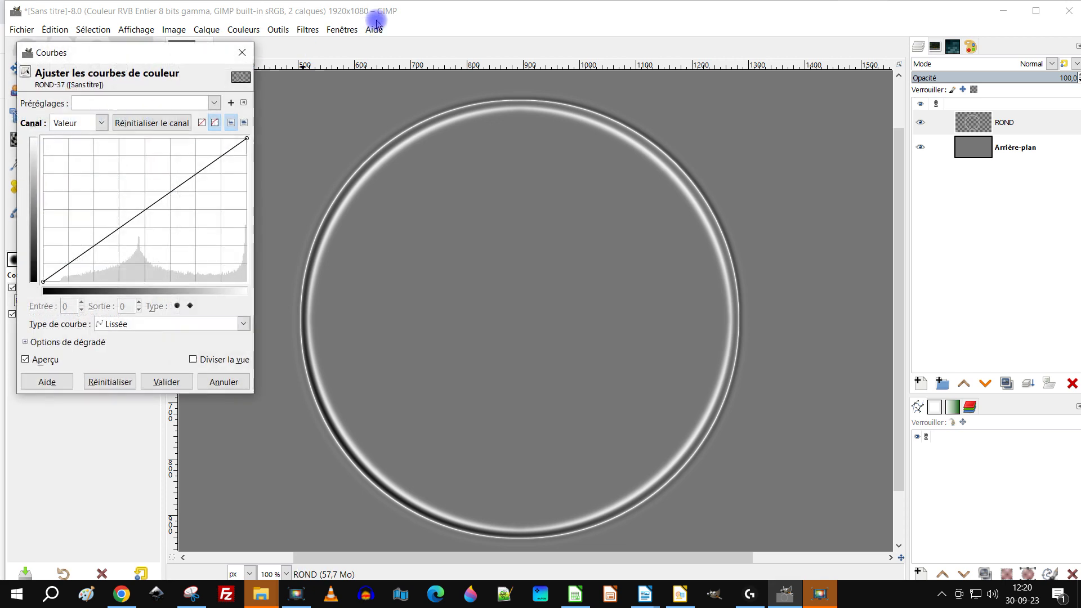
mouse_move(145, 210)
mouse_down()
mouse_move(138, 191)
mouse_move(149, 212)
mouse_up()
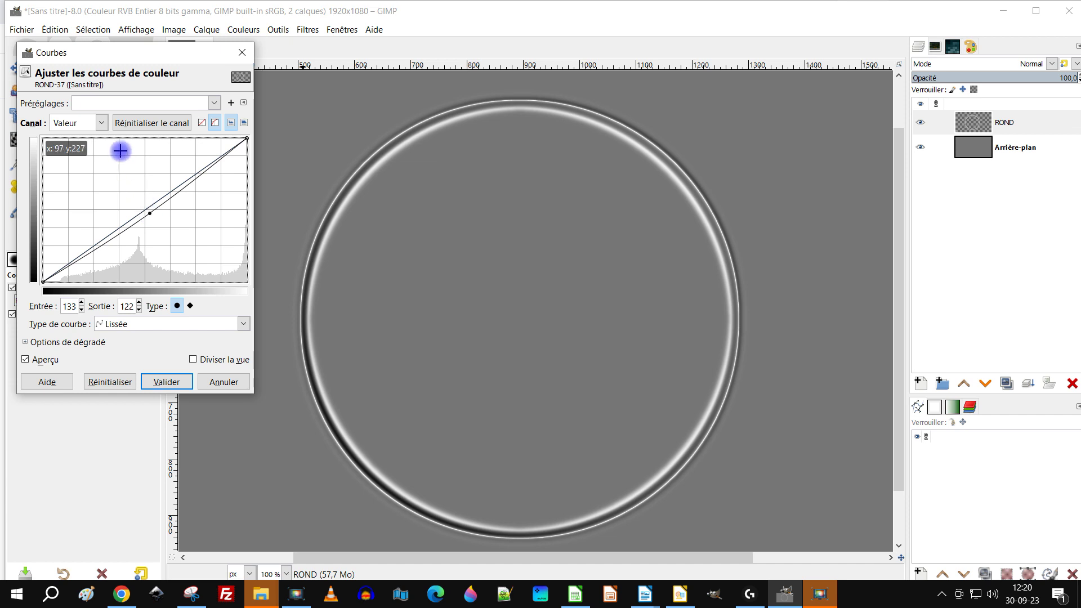
click(100, 123)
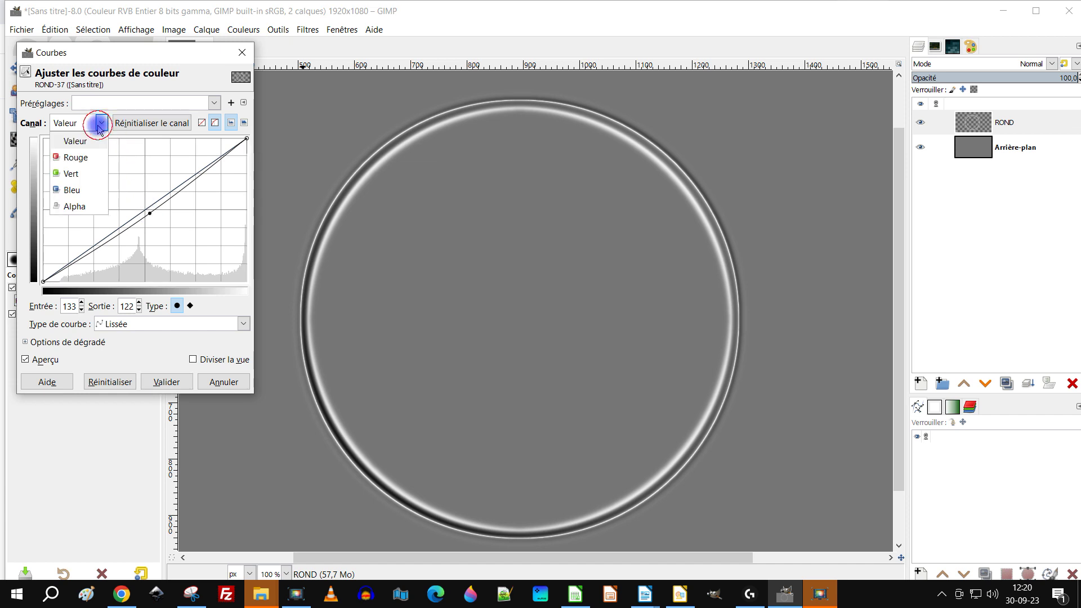
click(79, 206)
mouse_move(132, 212)
mouse_down()
mouse_move(147, 229)
mouse_move(111, 167)
mouse_move(134, 224)
mouse_up()
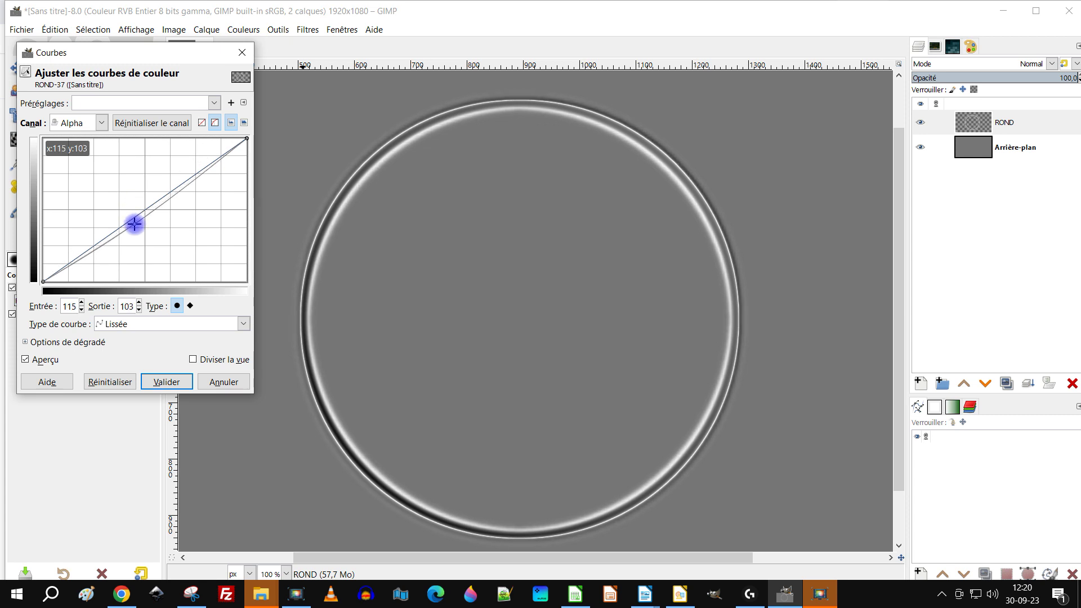
click(167, 382)
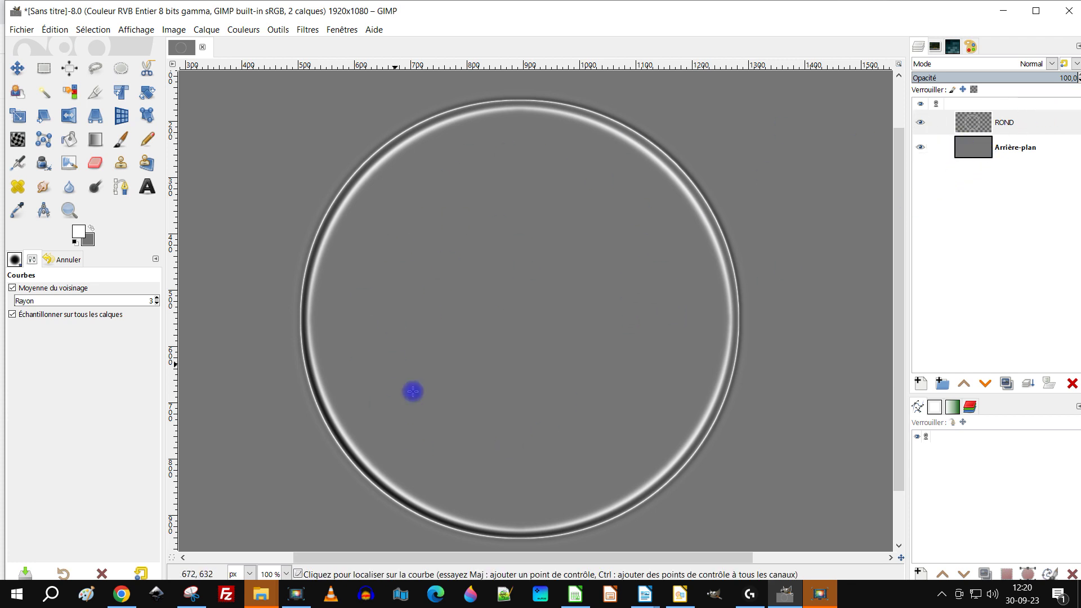
Activate the Arrière-plan layer, and on the dog photo's Pixabay page in the browser add the image to the Saved collection
click(974, 149)
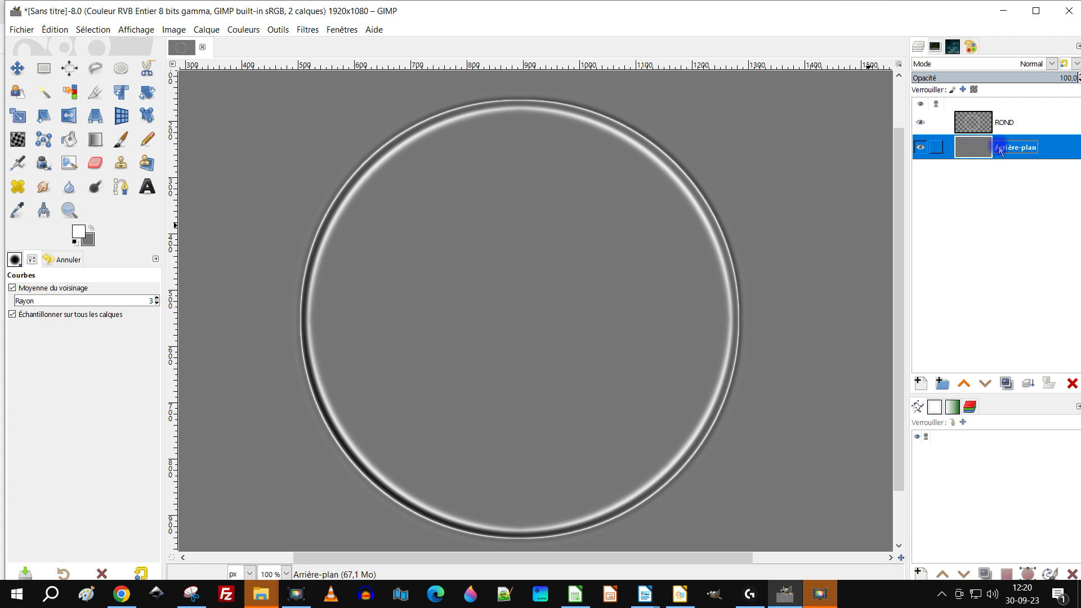
click(1000, 14)
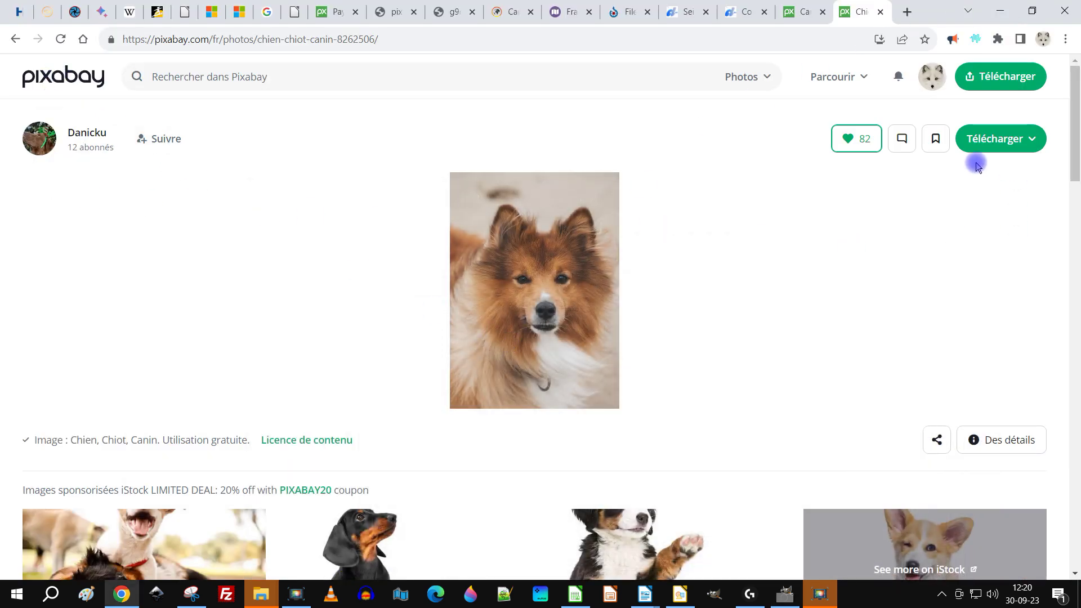
click(936, 139)
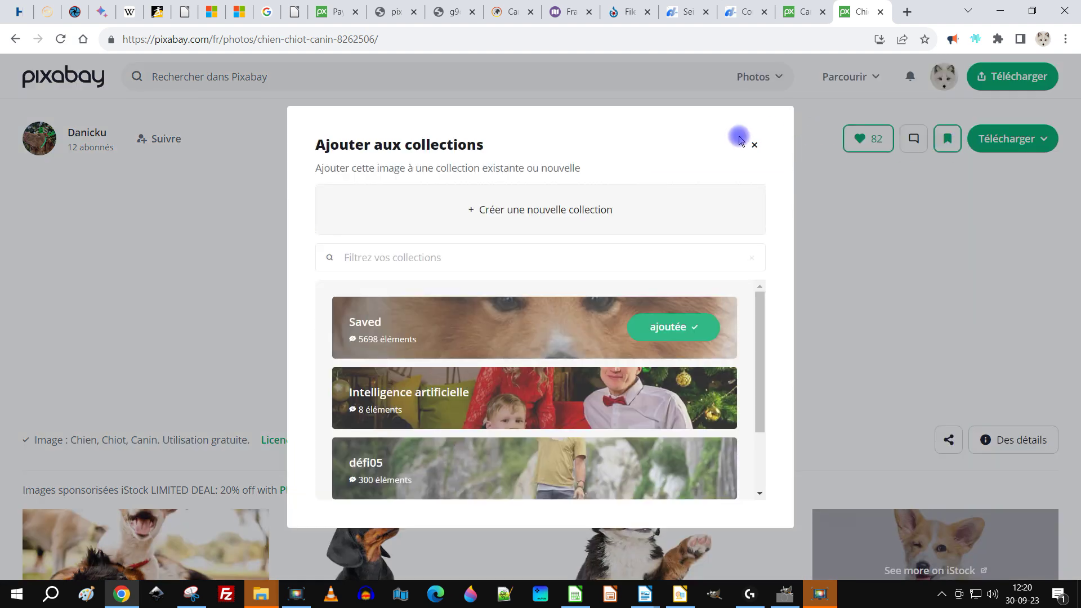
click(754, 141)
Open the dog photo at its 1372×1920 JPG size and copy the image to the clipboard
click(1037, 137)
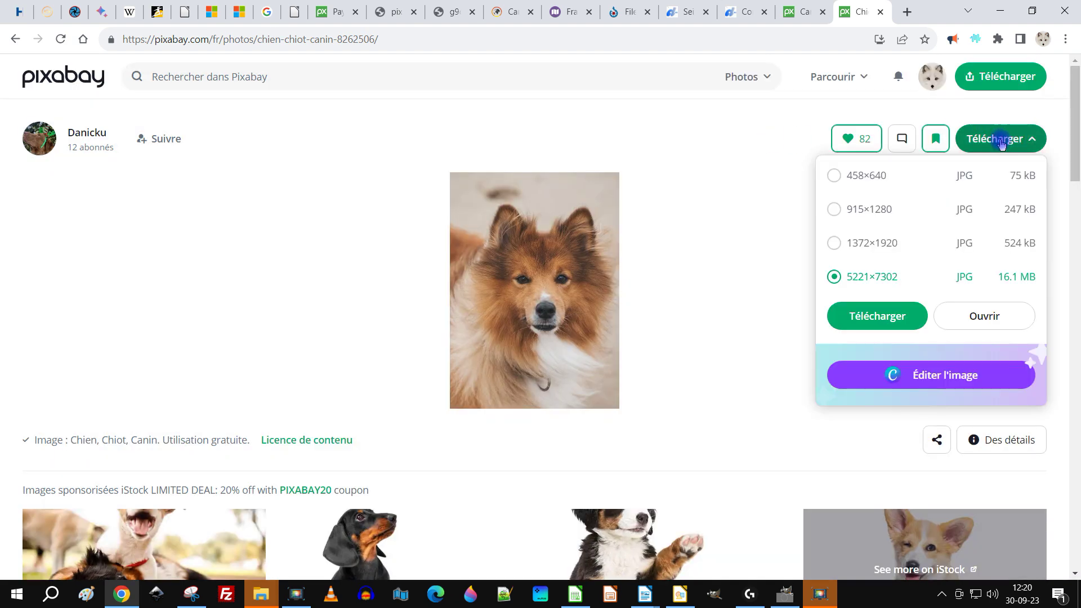
click(872, 243)
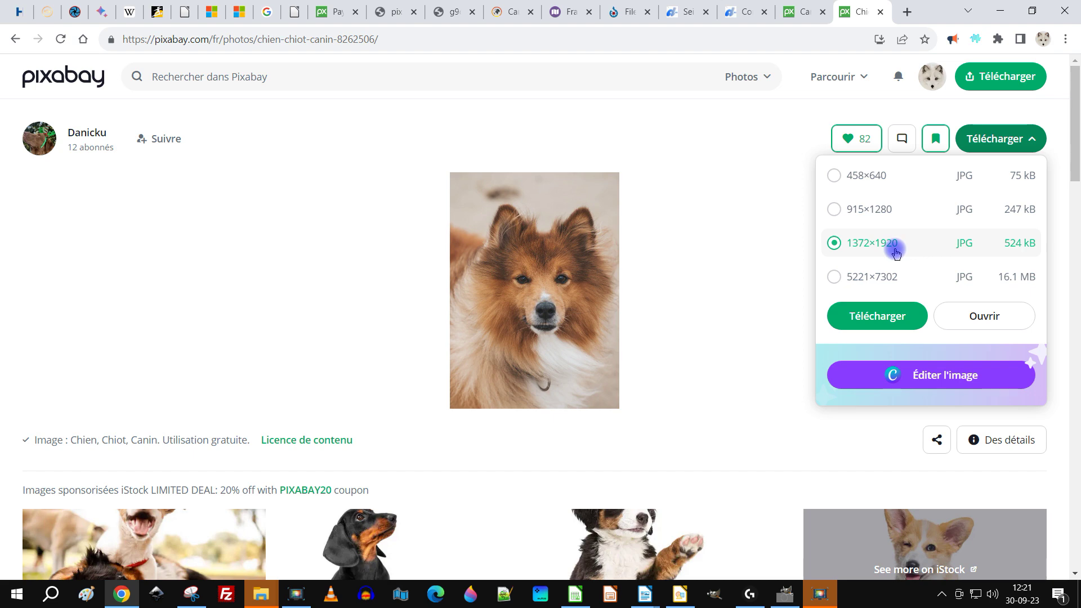
click(991, 317)
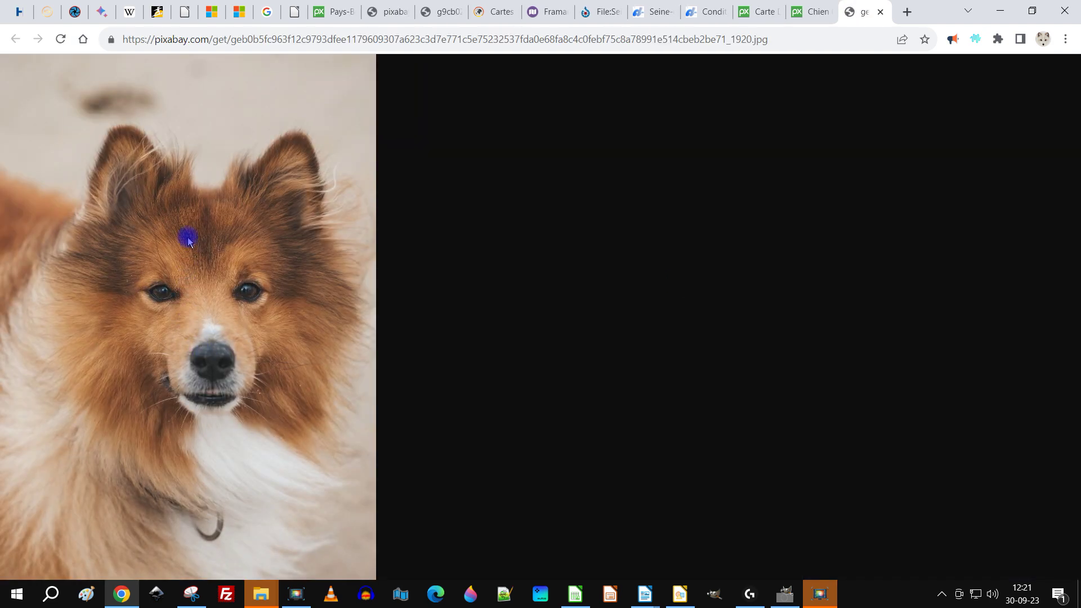
right_click(189, 248)
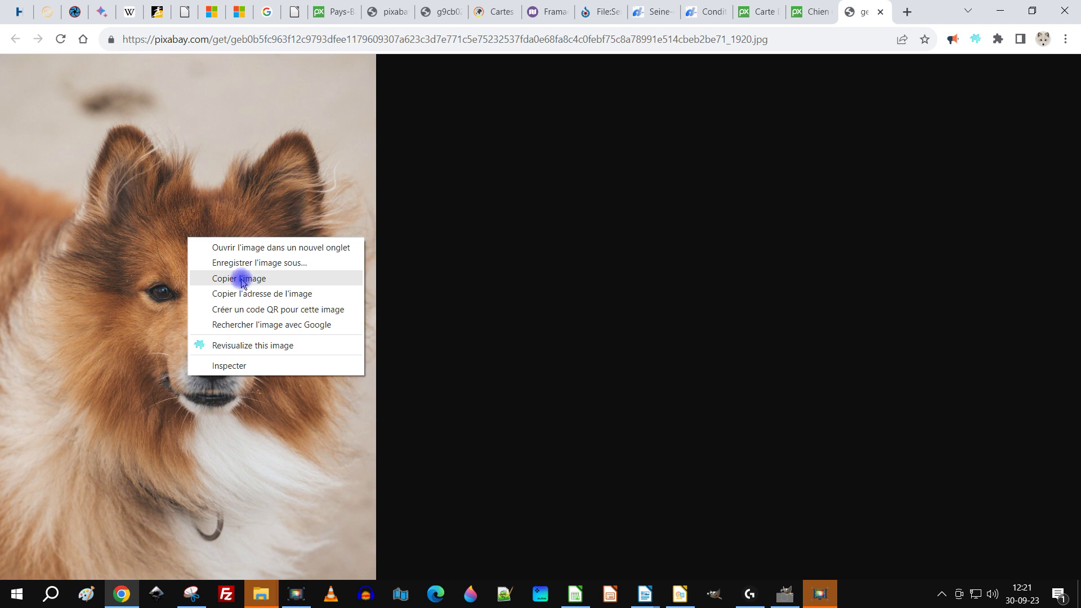
click(279, 278)
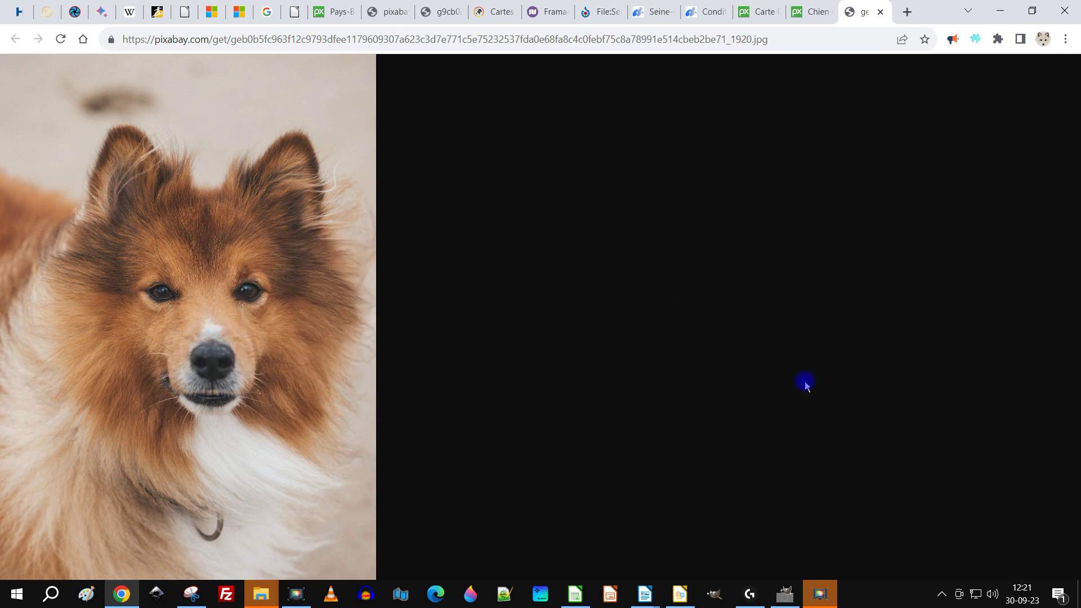
Switch to GIMP and paste the copied dog photo as a new layer between ROND and Arrière-plan
click(784, 593)
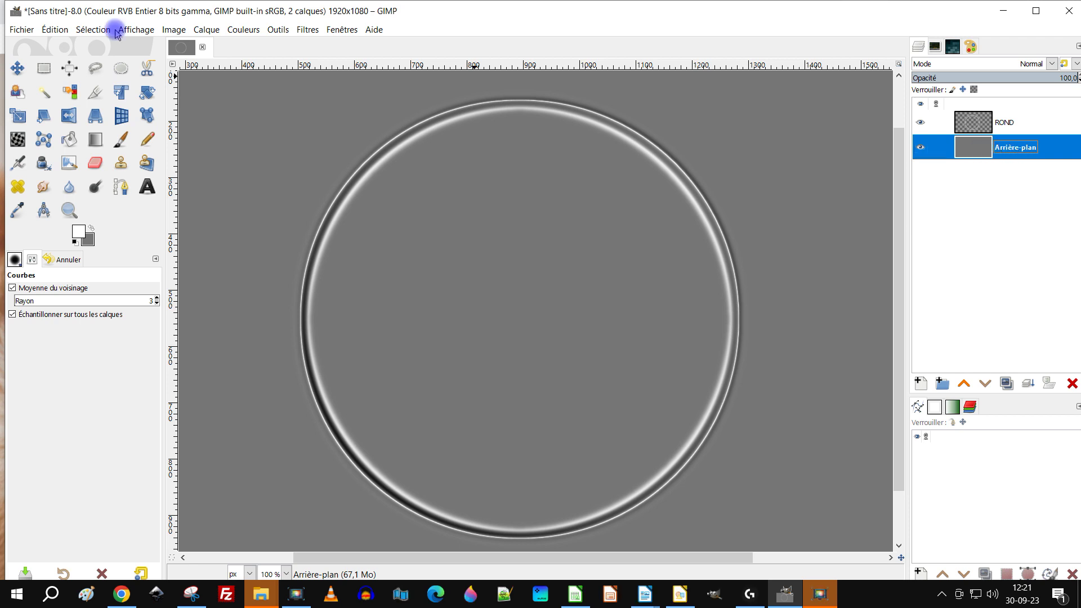
click(55, 30)
mouse_move(79, 197)
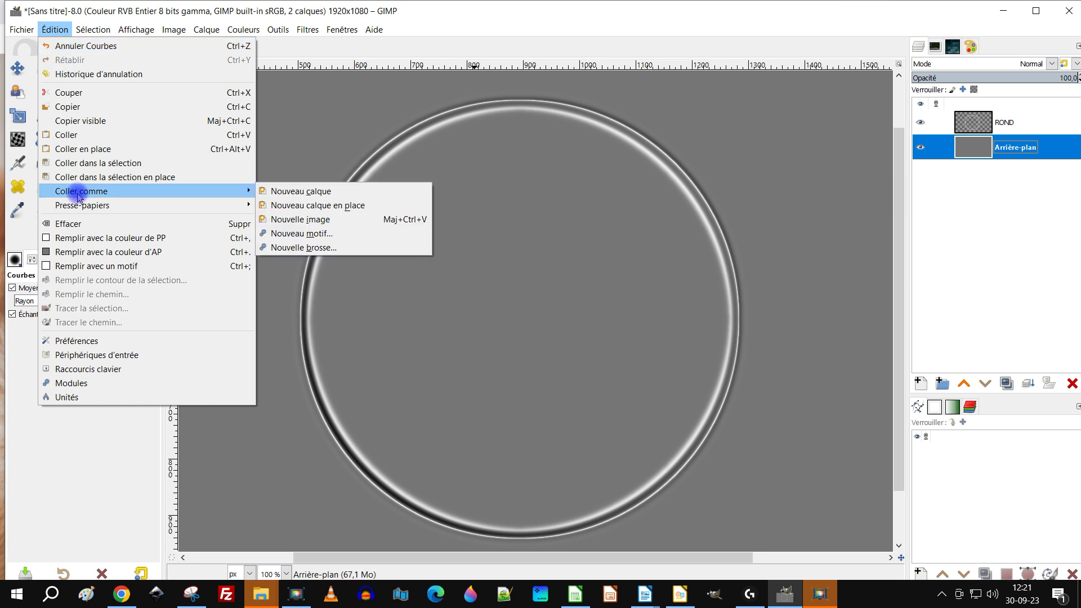
click(287, 191)
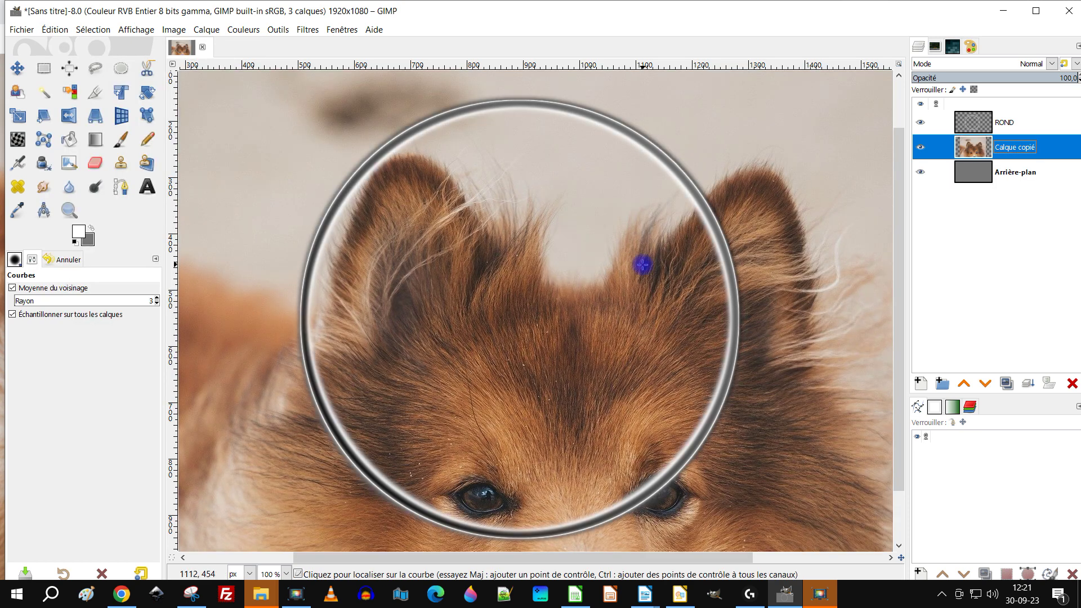
Start the Scale tool on the pasted dog layer with Cubic interpolation, keeping the aspect ratio and turning off scaling around the centre
scroll(642, 268, down, 3)
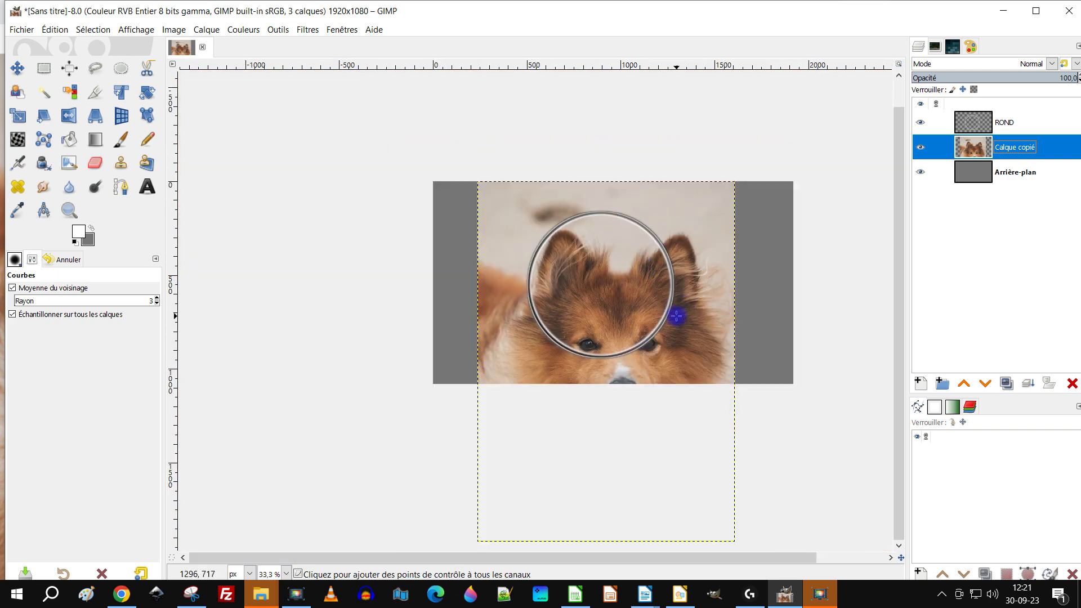
scroll(676, 318, up, 1)
scroll(692, 295, down, 2)
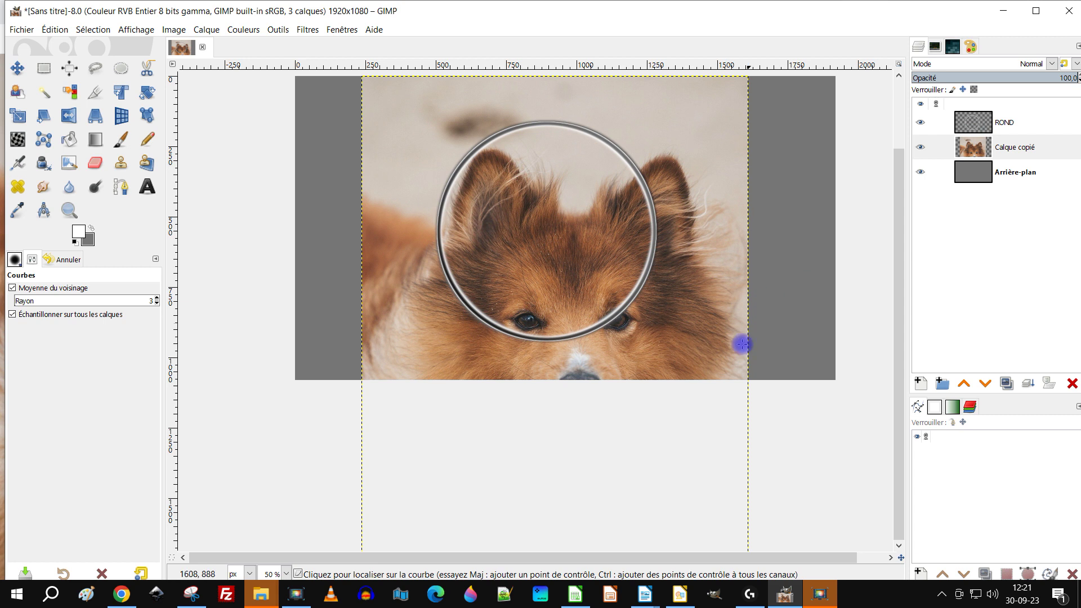
drag(681, 303, 667, 322)
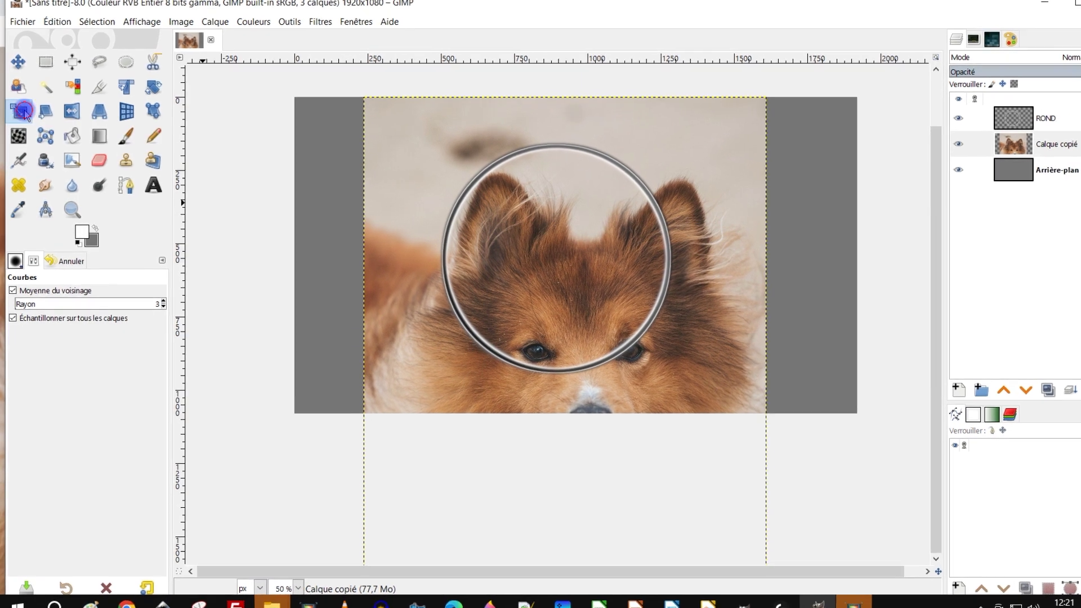
click(22, 117)
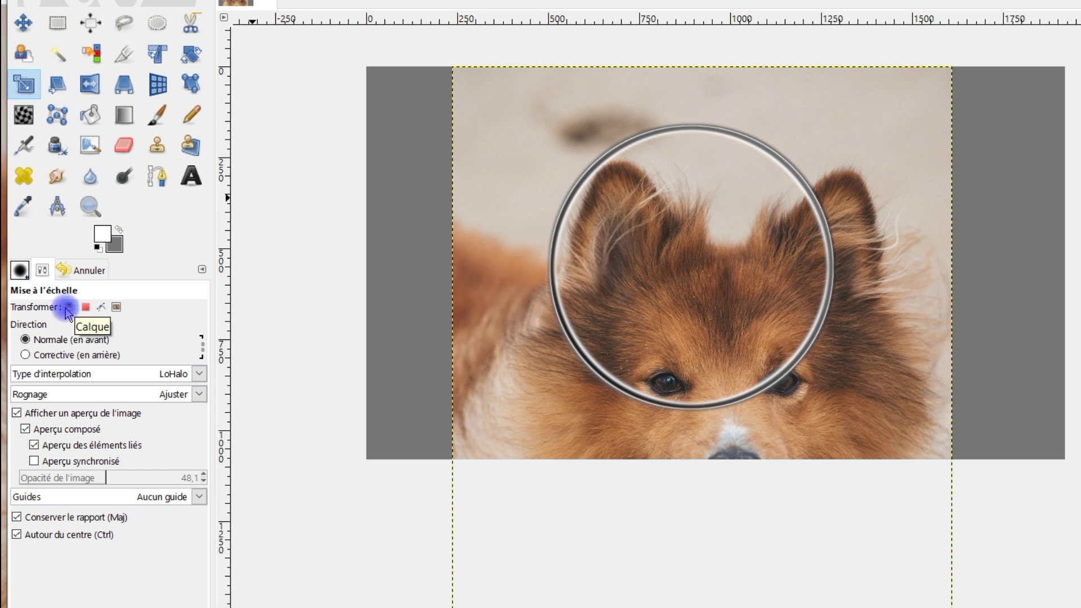
click(163, 375)
click(126, 434)
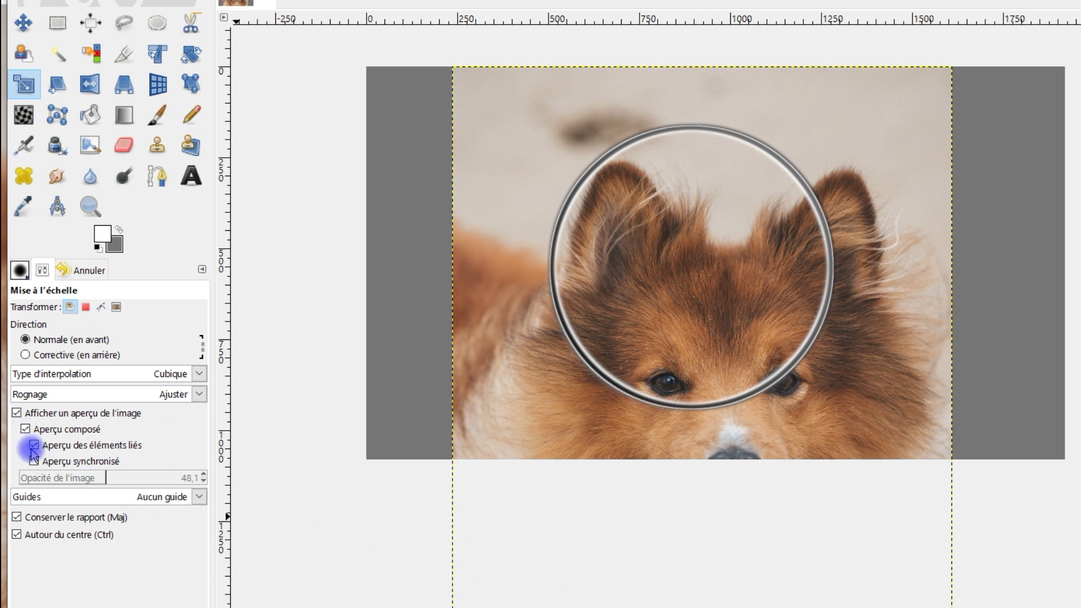
click(724, 521)
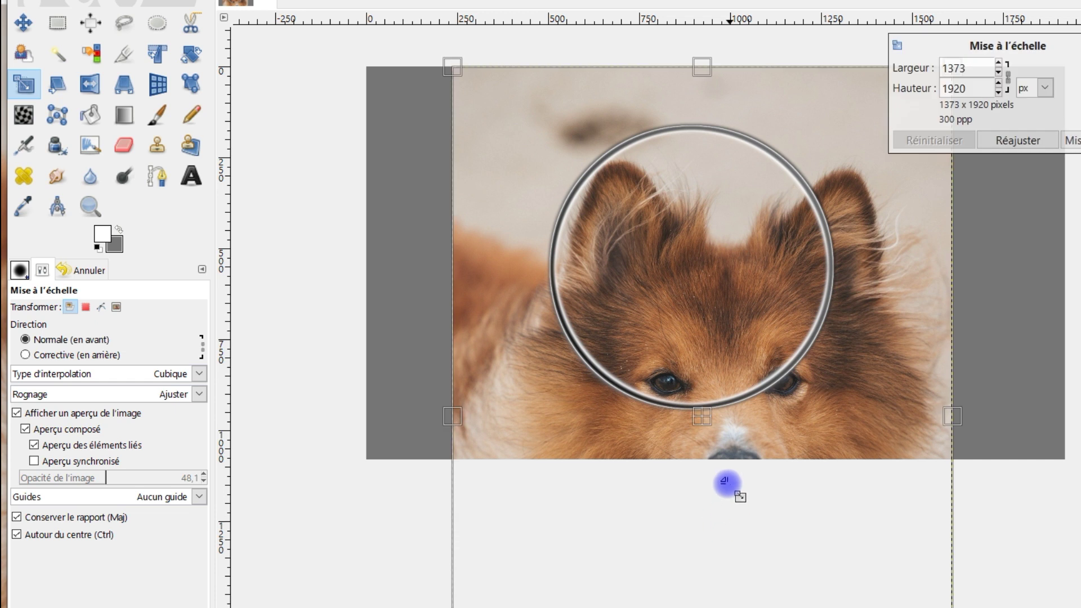
scroll(832, 393, down, 4)
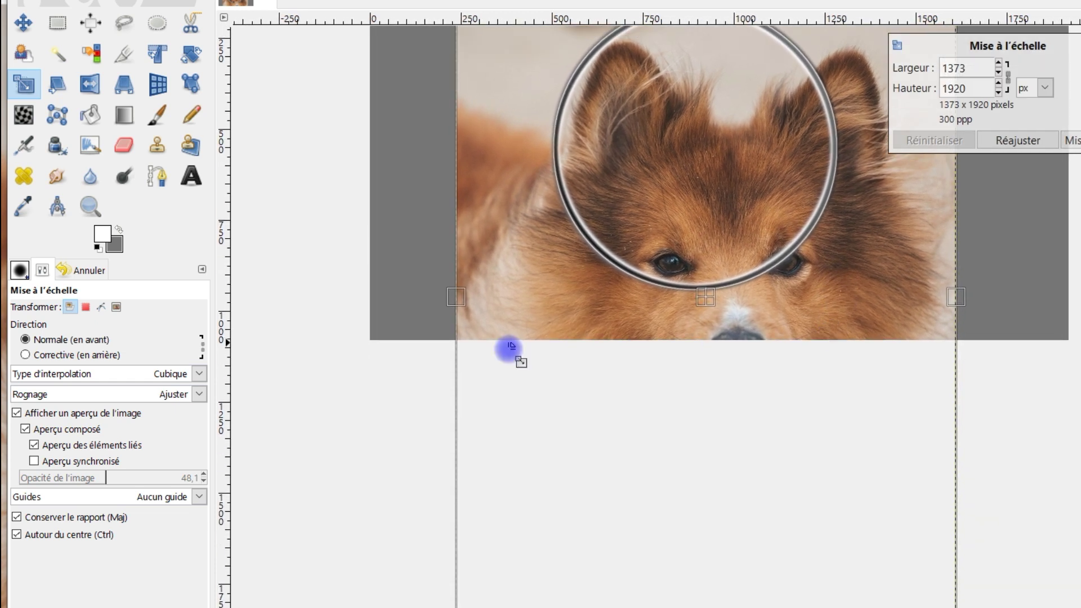
click(51, 539)
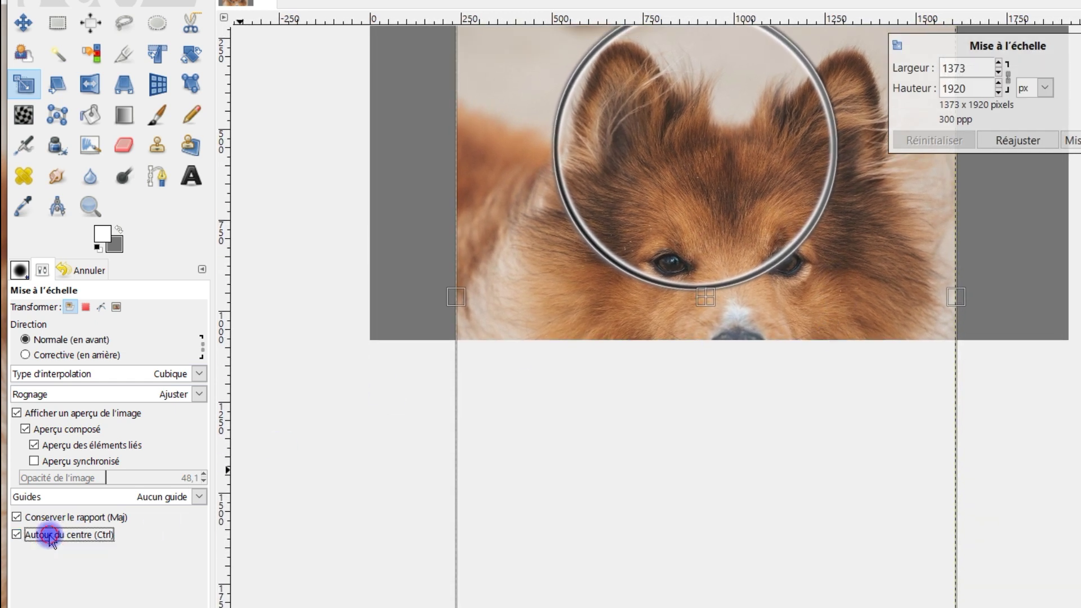
Shrink the dog layer proportionally to about 802×1122 px and position the dog's head inside the round frame
drag(945, 603, 729, 391)
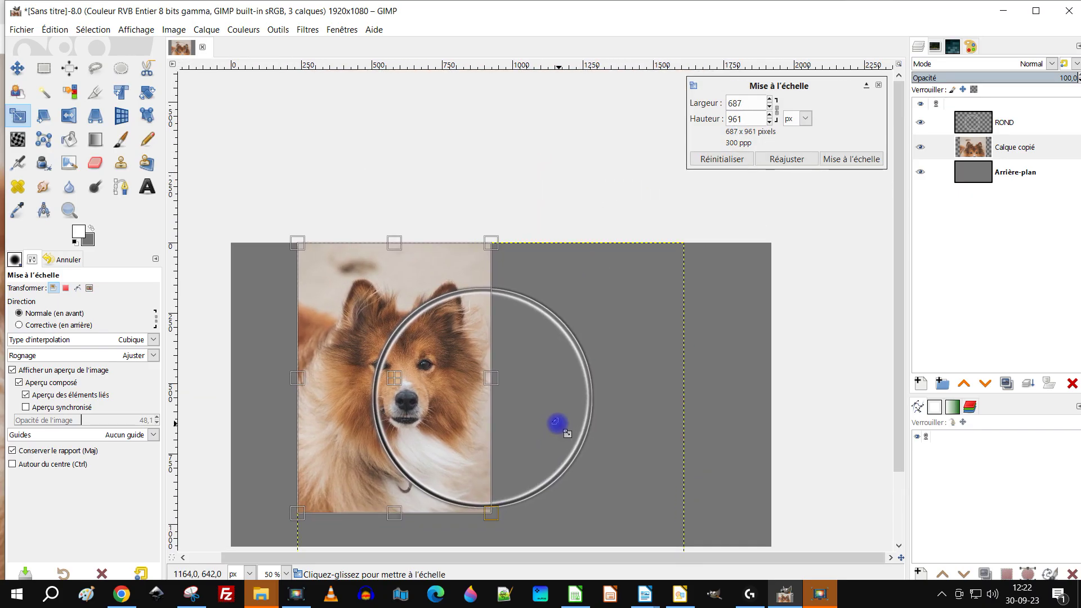
drag(401, 386, 497, 413)
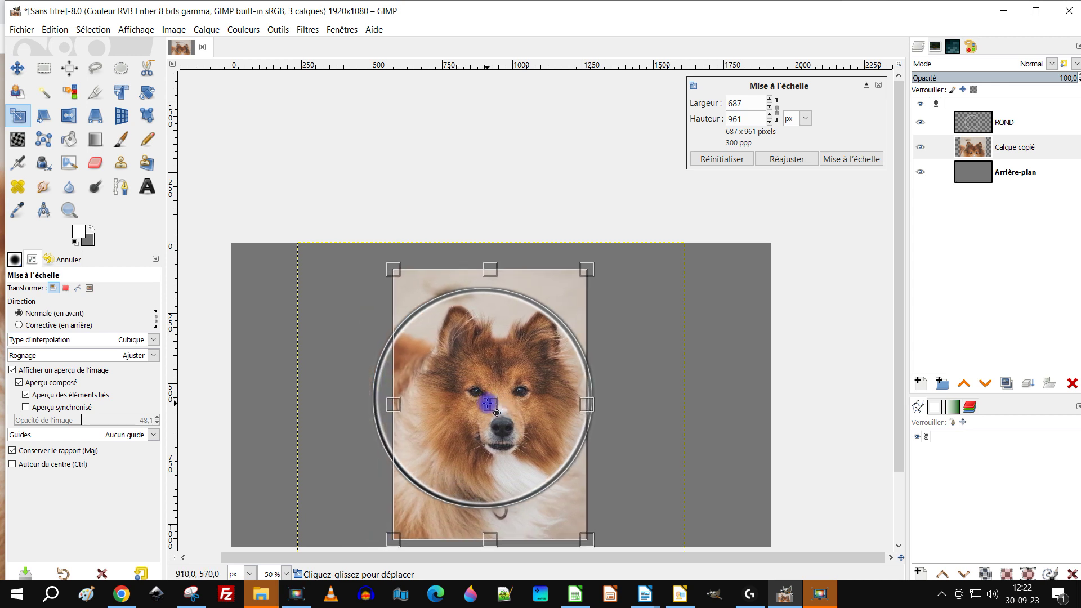
drag(397, 268, 367, 239)
drag(476, 394, 487, 429)
drag(580, 421, 586, 424)
drag(366, 416, 363, 416)
mouse_move(500, 427)
mouse_down()
mouse_move(468, 437)
mouse_move(483, 436)
mouse_up()
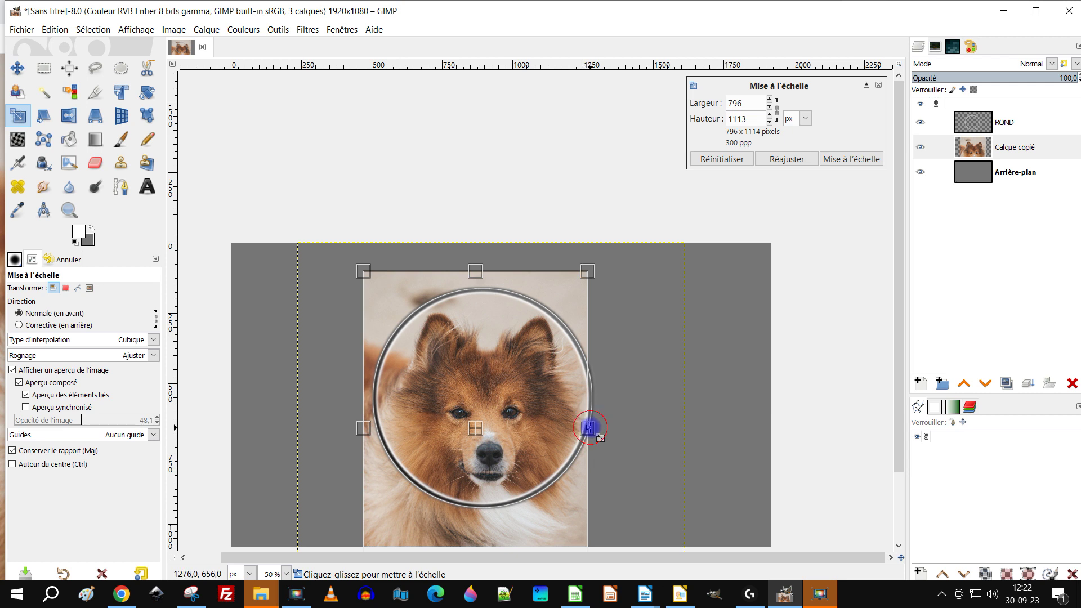
drag(589, 428, 590, 429)
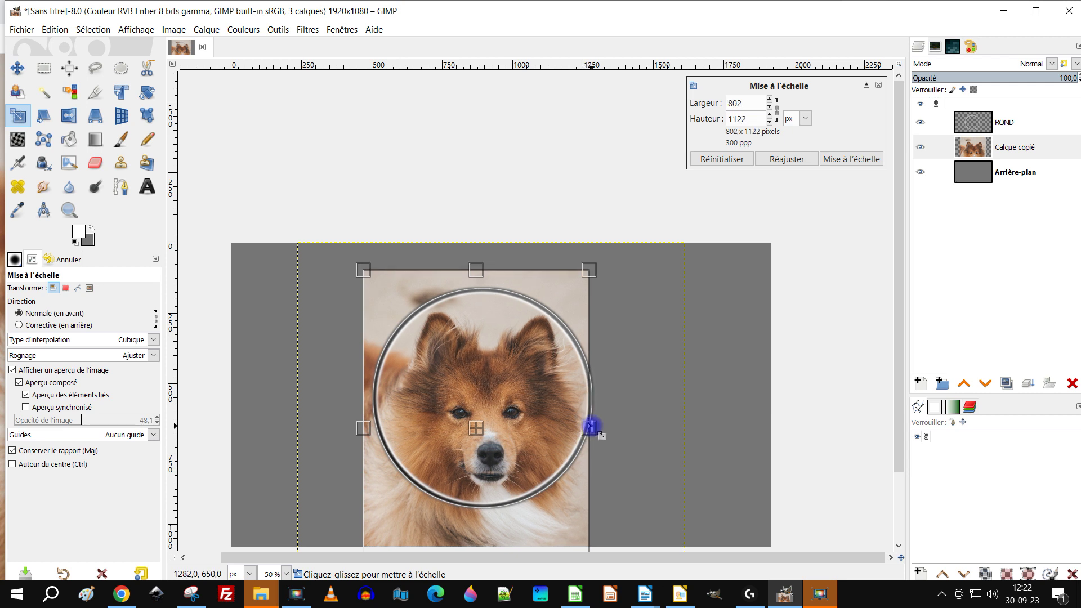
drag(493, 440, 487, 440)
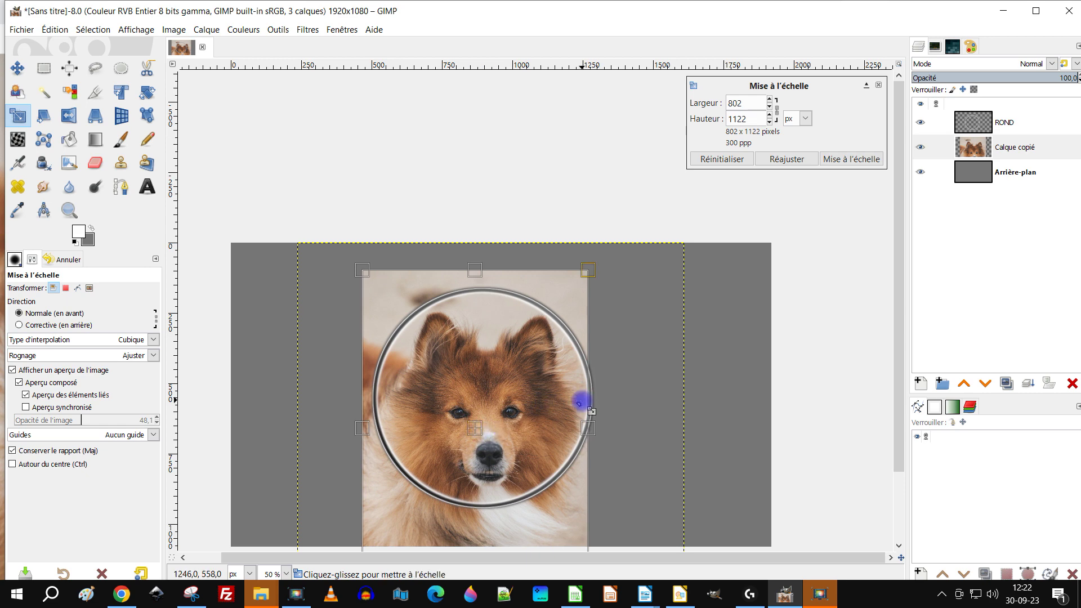
Enlarge the dog photo slightly to about 808×1130 px so its side edge falls under the ring
ctrl+scroll(586, 423, up, 5)
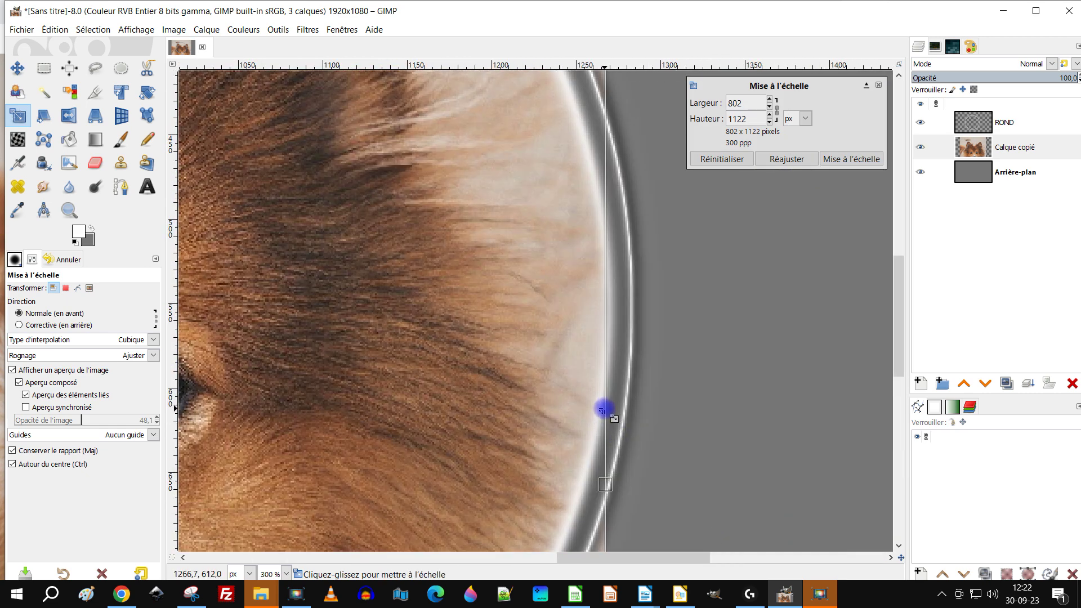
drag(606, 479, 606, 481)
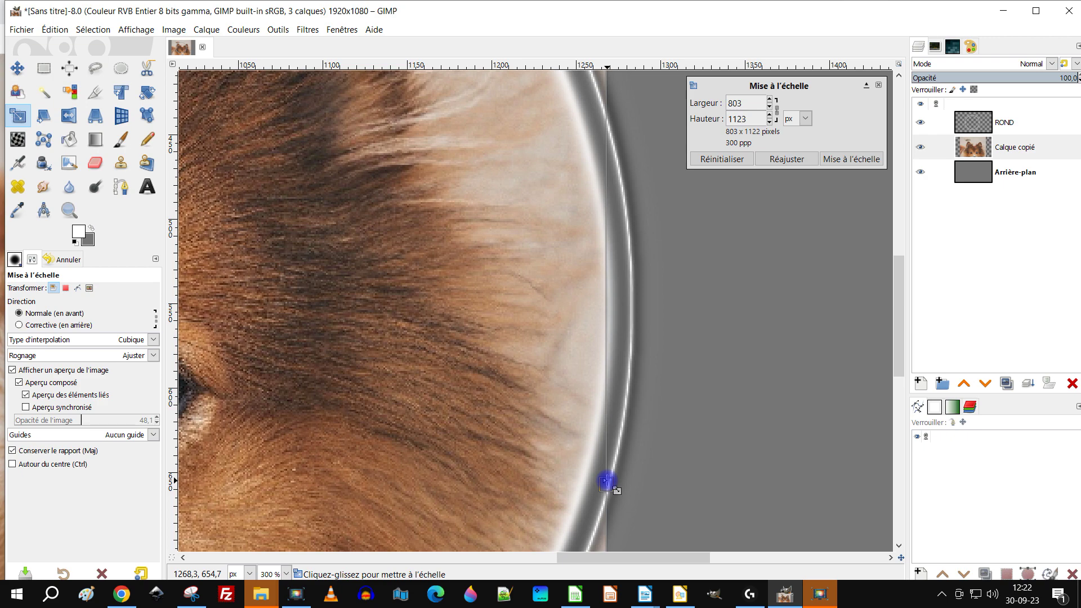
ctrl+scroll(607, 481, down, 4)
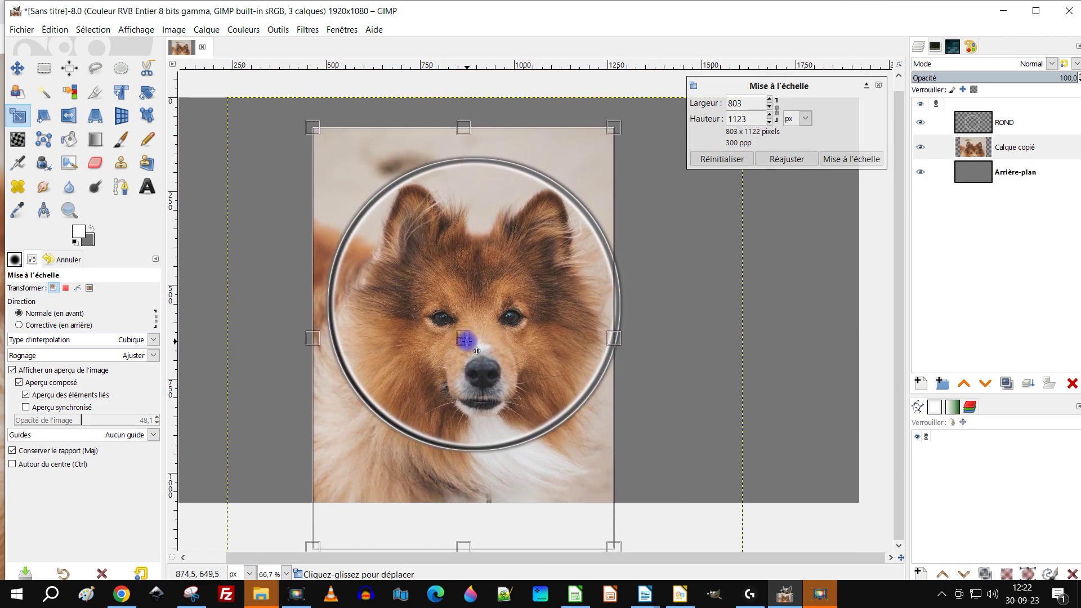
drag(467, 341, 467, 341)
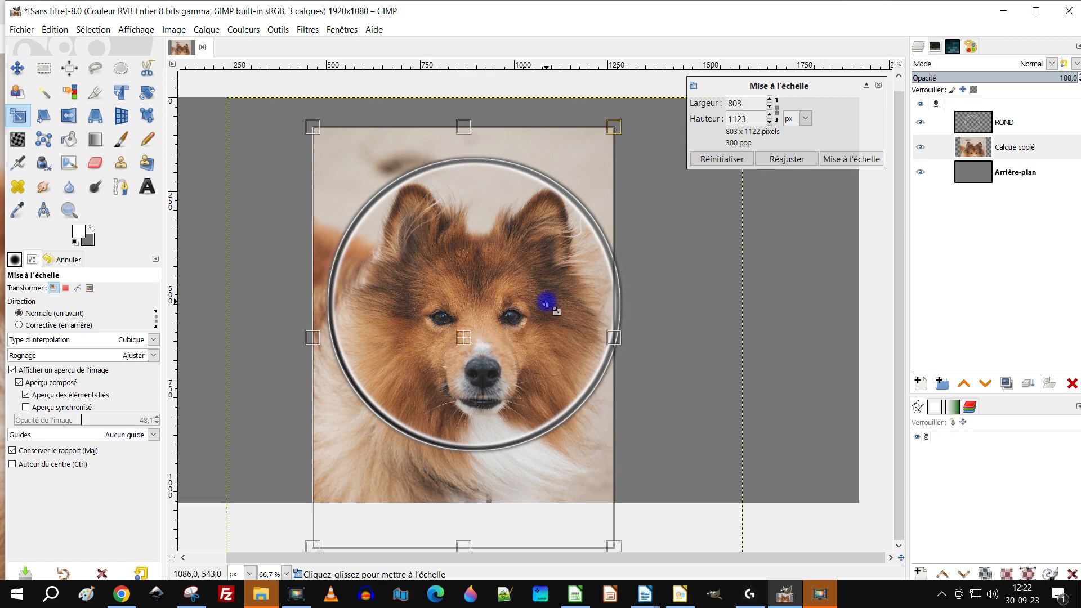
ctrl+scroll(660, 298, up, 7)
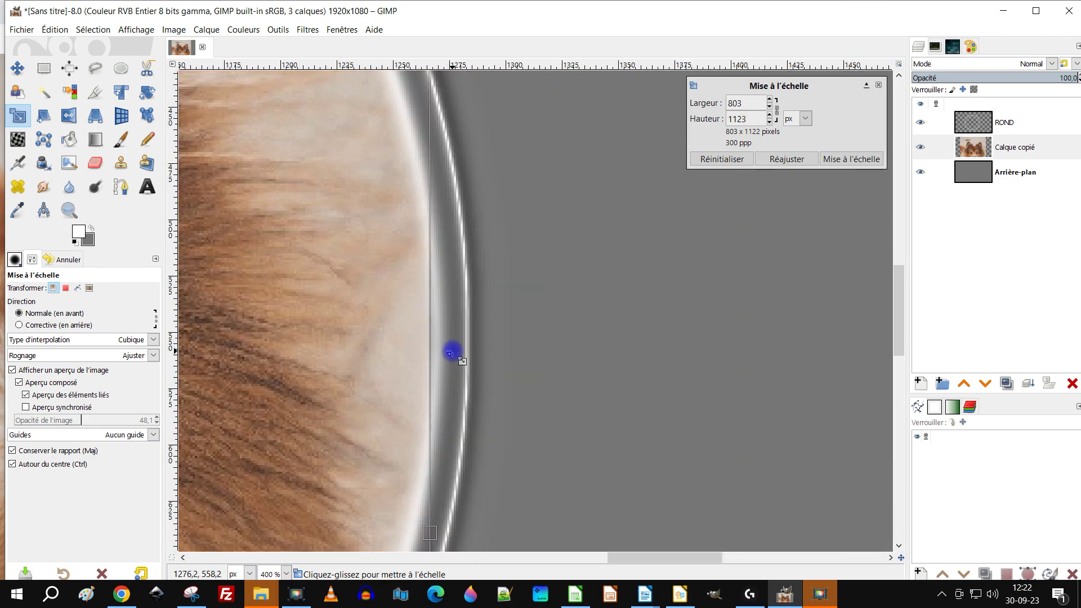
ctrl+scroll(437, 434, down, 6)
drag(425, 386, 428, 386)
ctrl+scroll(438, 389, down, 4)
ctrl+scroll(393, 392, up, 2)
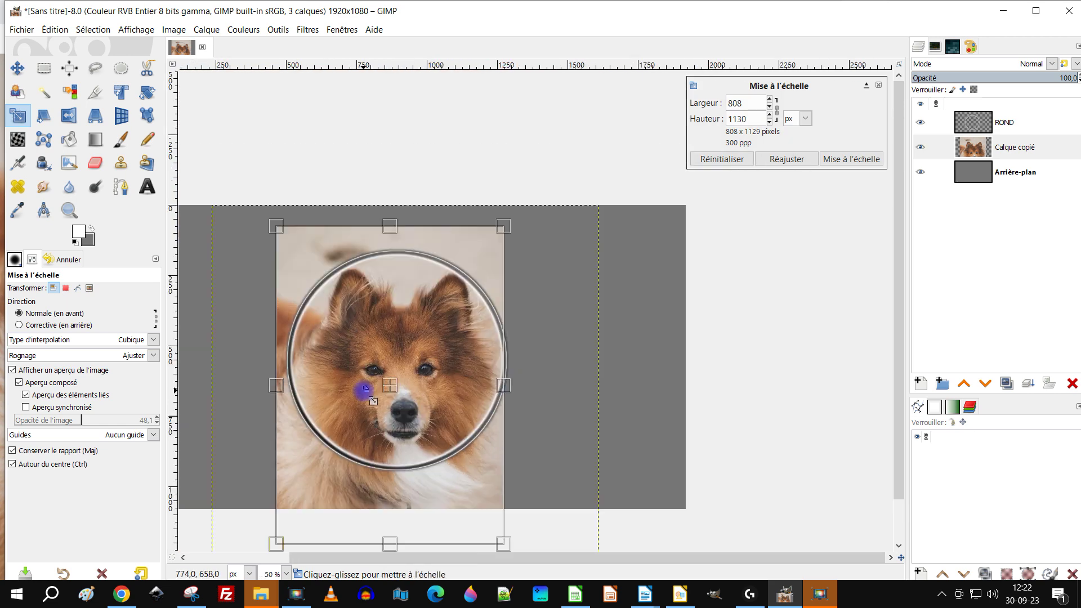
Enlarge the dog photo to about 816×1141 px and recentre the head inside the ring
drag(276, 227, 271, 225)
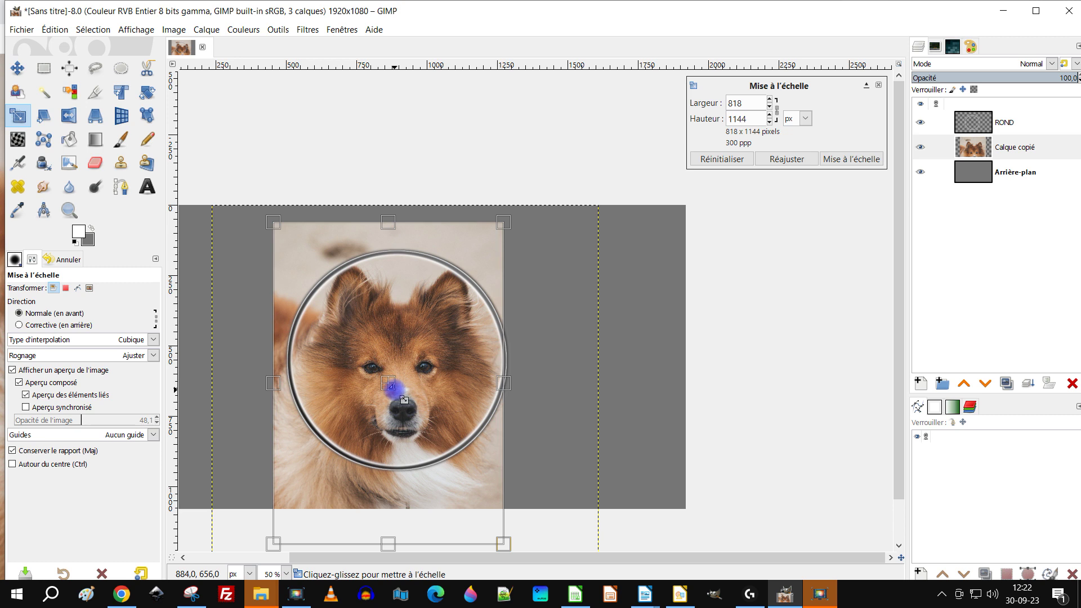
drag(397, 398, 402, 401)
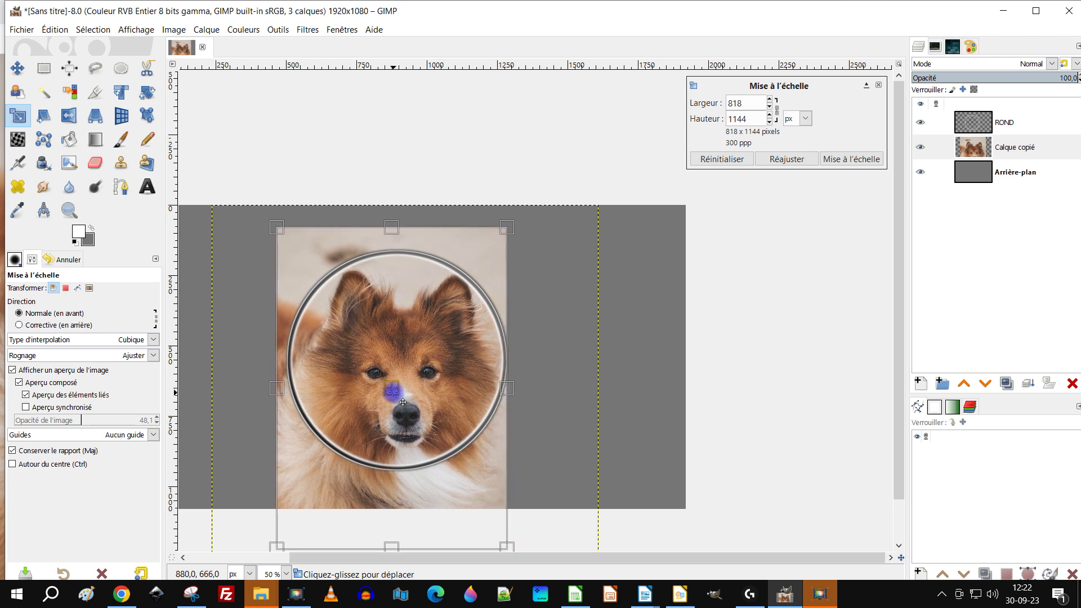
drag(274, 228, 275, 229)
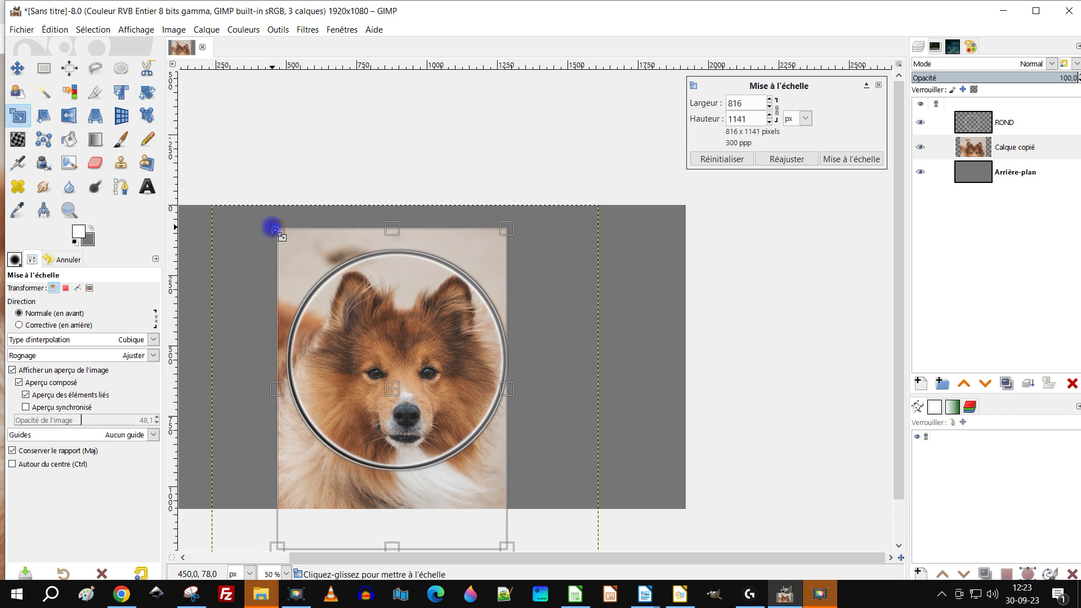
drag(394, 385, 399, 397)
Fine-tune the dog photo's position against the ring's edge and apply the scaling at 816×1141 px
ctrl+scroll(496, 366, up, 8)
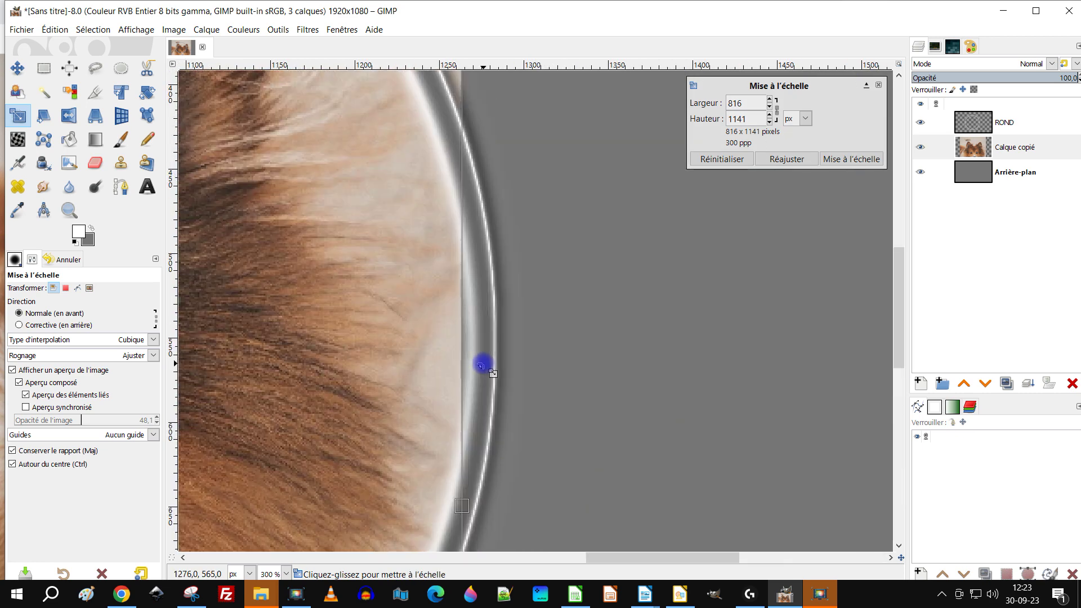
ctrl+scroll(477, 360, down, 7)
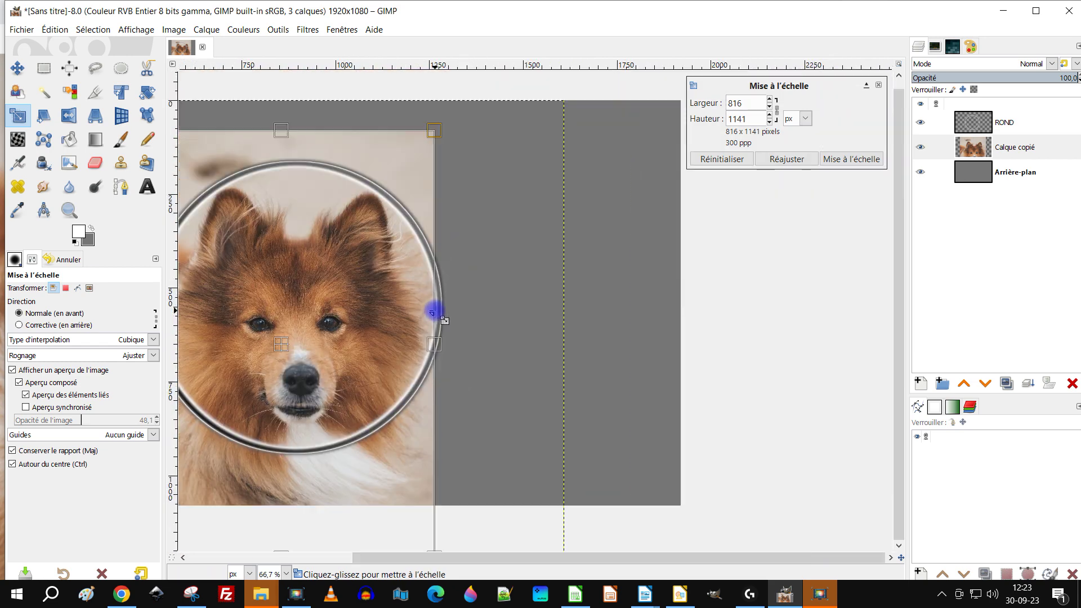
drag(437, 313, 541, 332)
drag(392, 373, 393, 373)
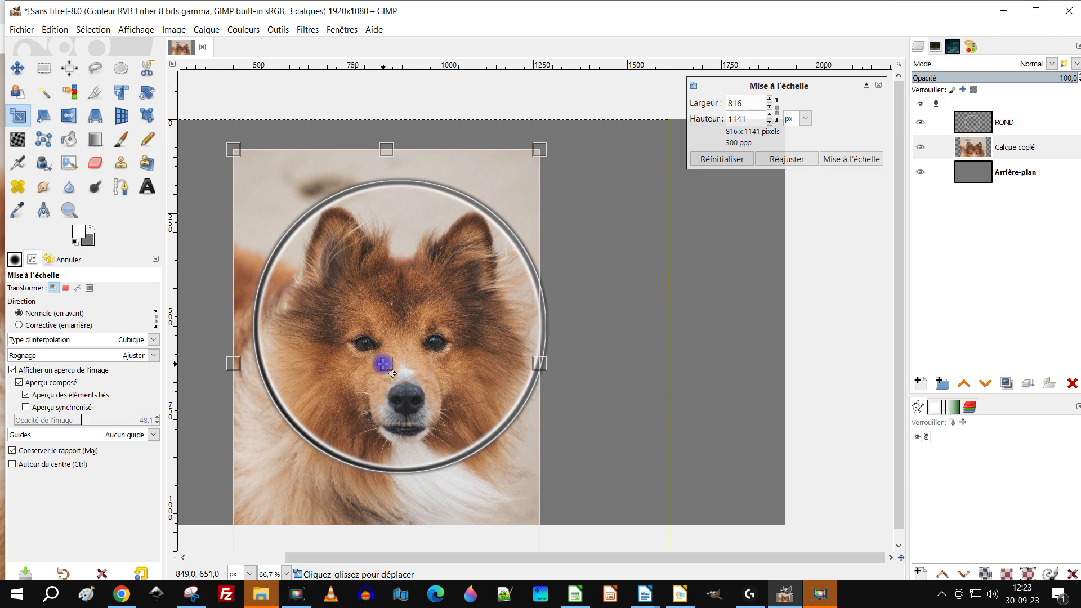
scroll(587, 263, down, 3)
scroll(587, 263, up, 3)
drag(394, 330, 392, 333)
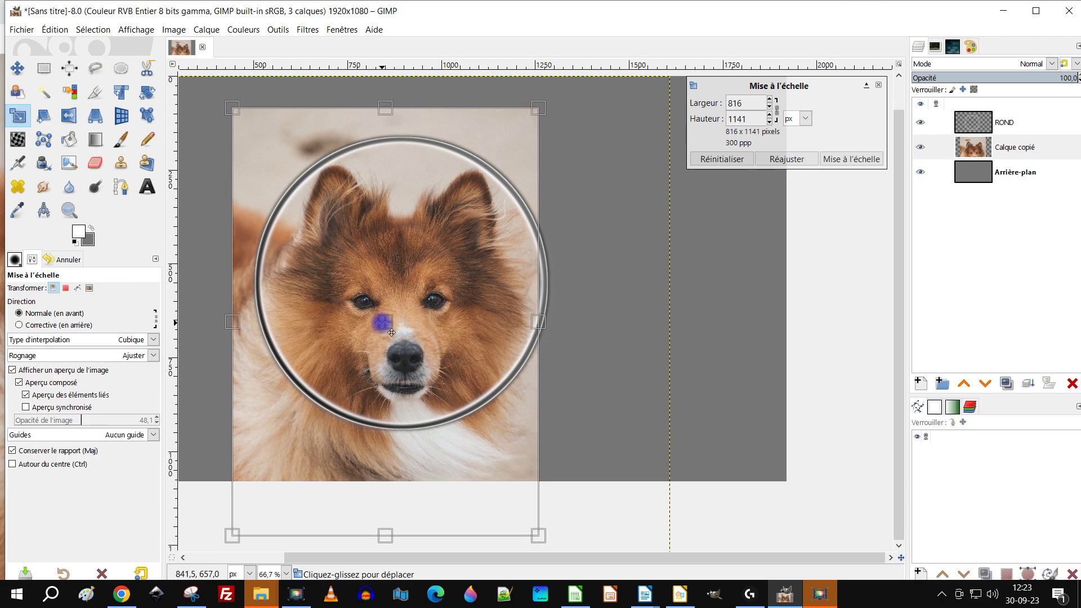
scroll(558, 309, up, 4)
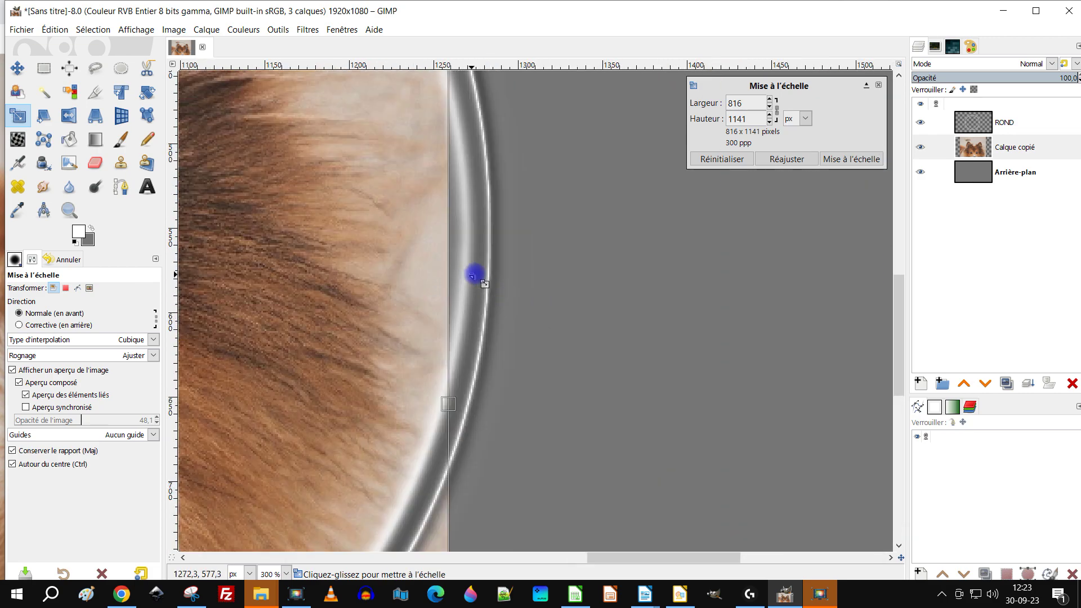
scroll(471, 276, down, 6)
click(841, 161)
scroll(439, 292, up, 2)
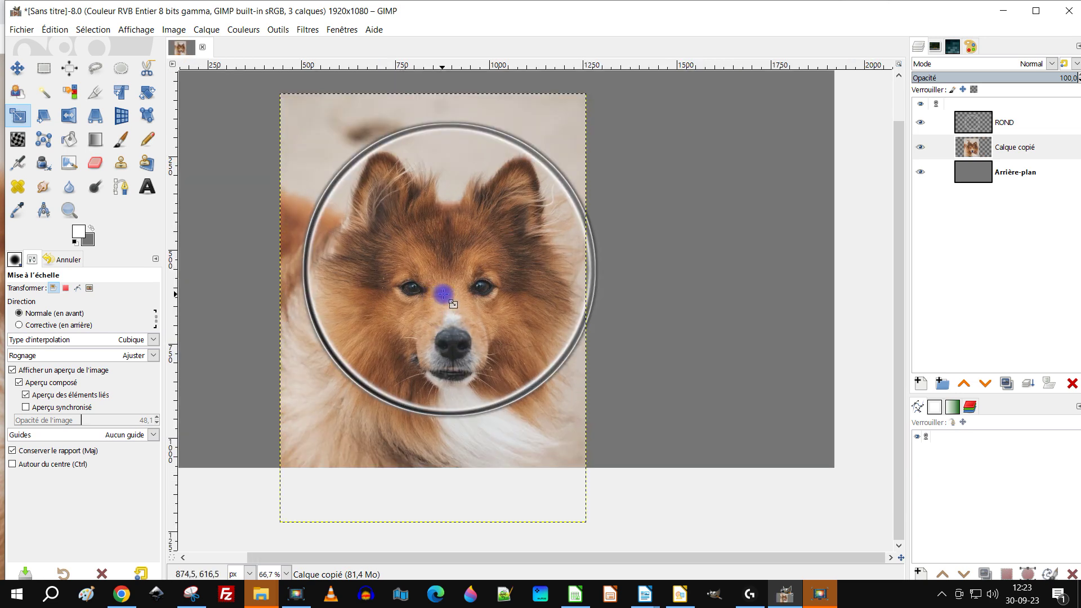
scroll(478, 285, down, 1)
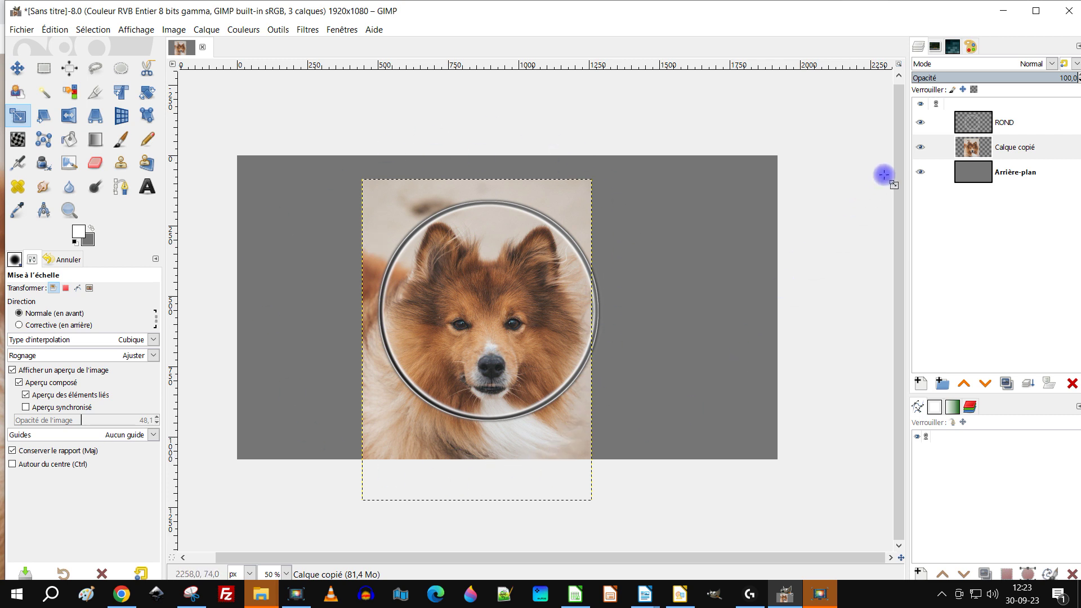
Rename the pasted dog layer as CHIEN
double_click(1010, 147)
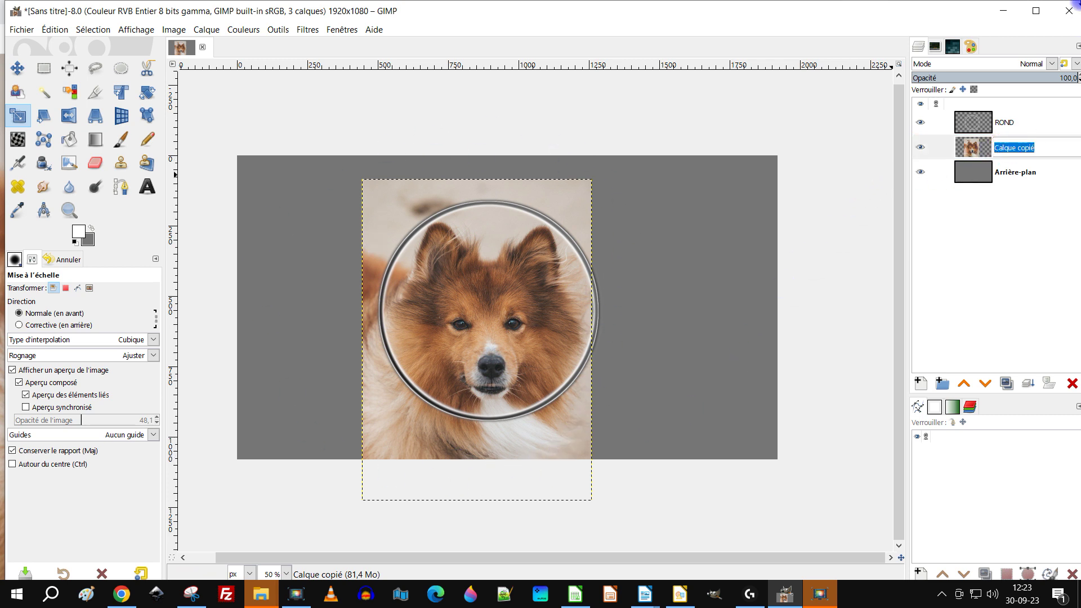
text(CHIEN)
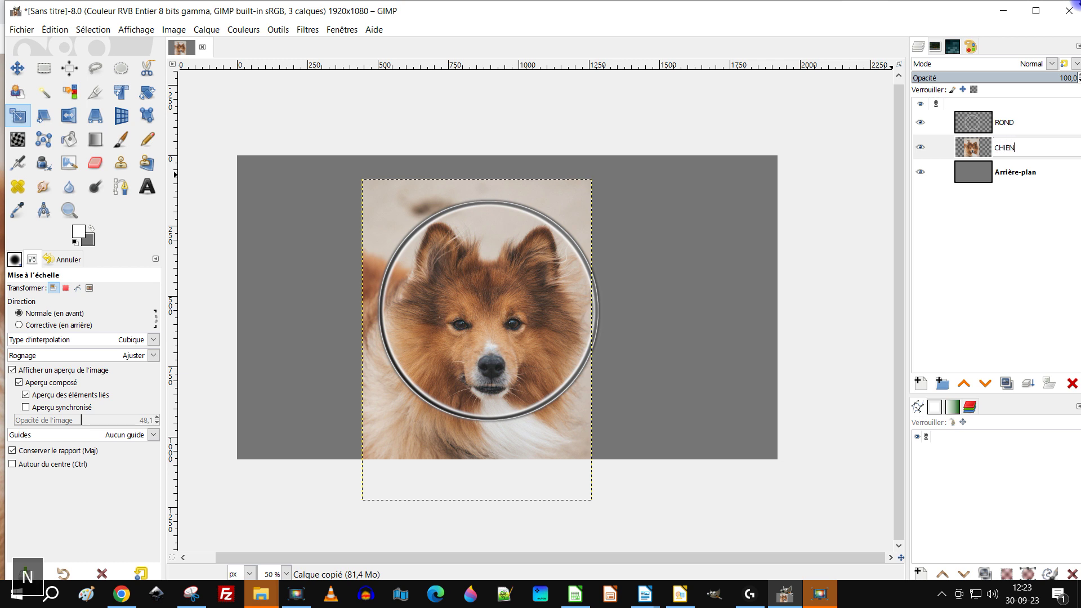
key(Return)
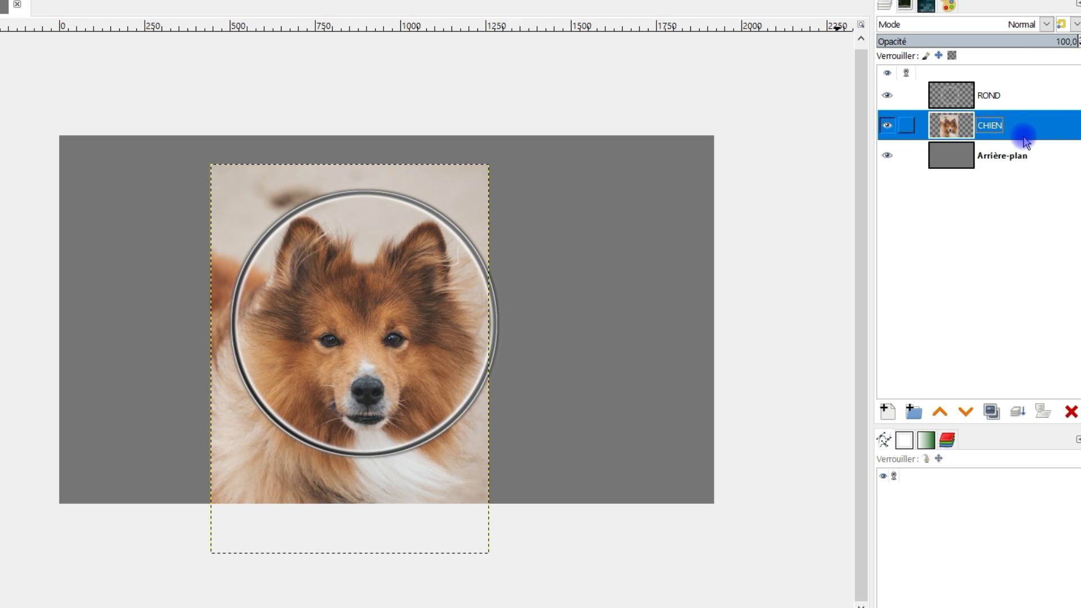
Select the transparent area outside the ring on the ROND layer with the contiguous selection tool
click(989, 96)
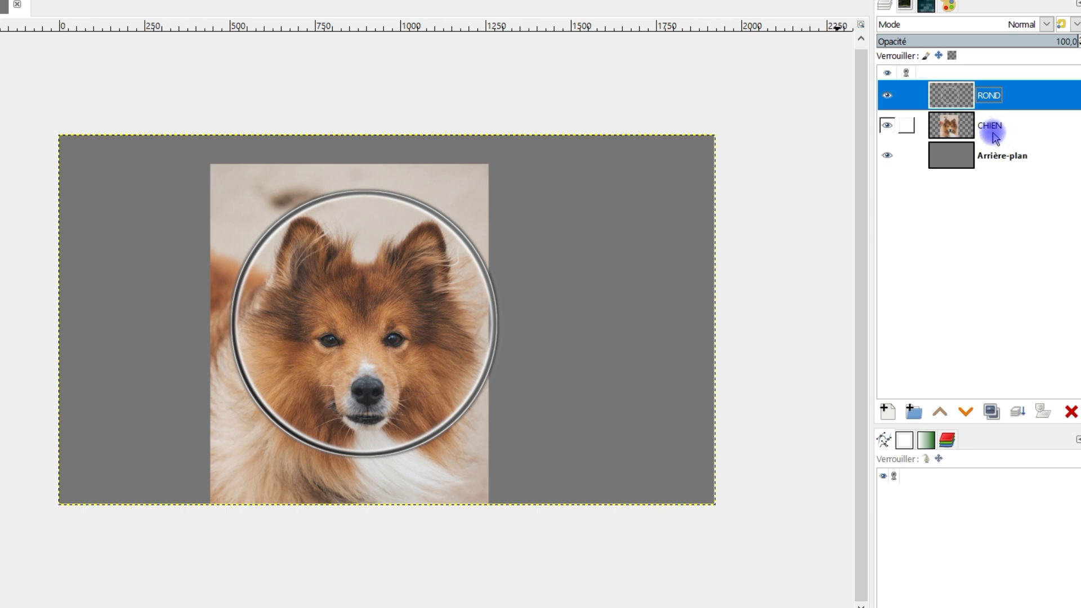
right_click(961, 130)
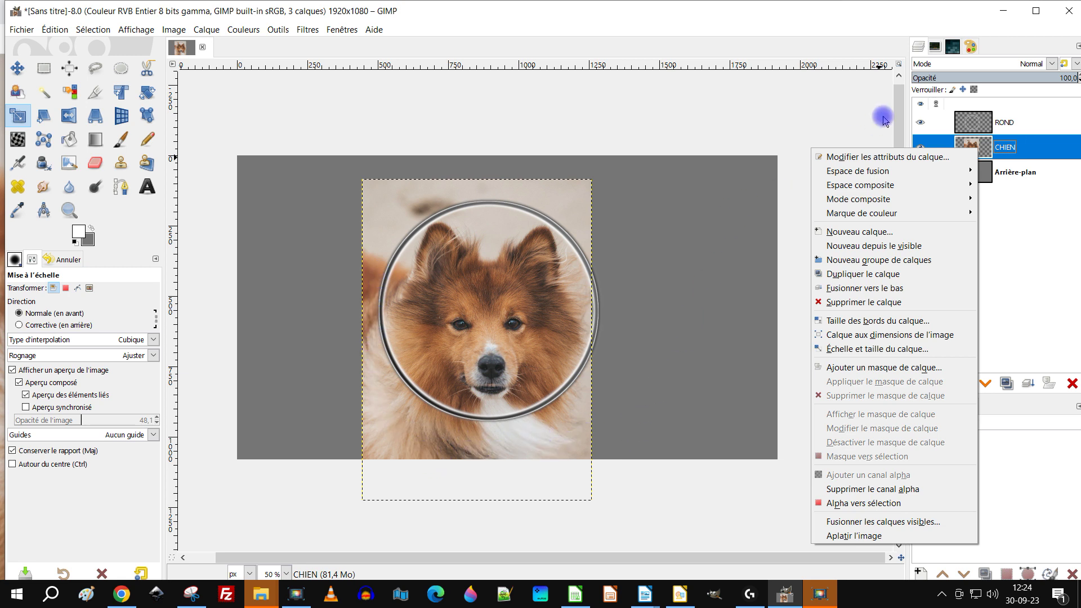
click(1038, 239)
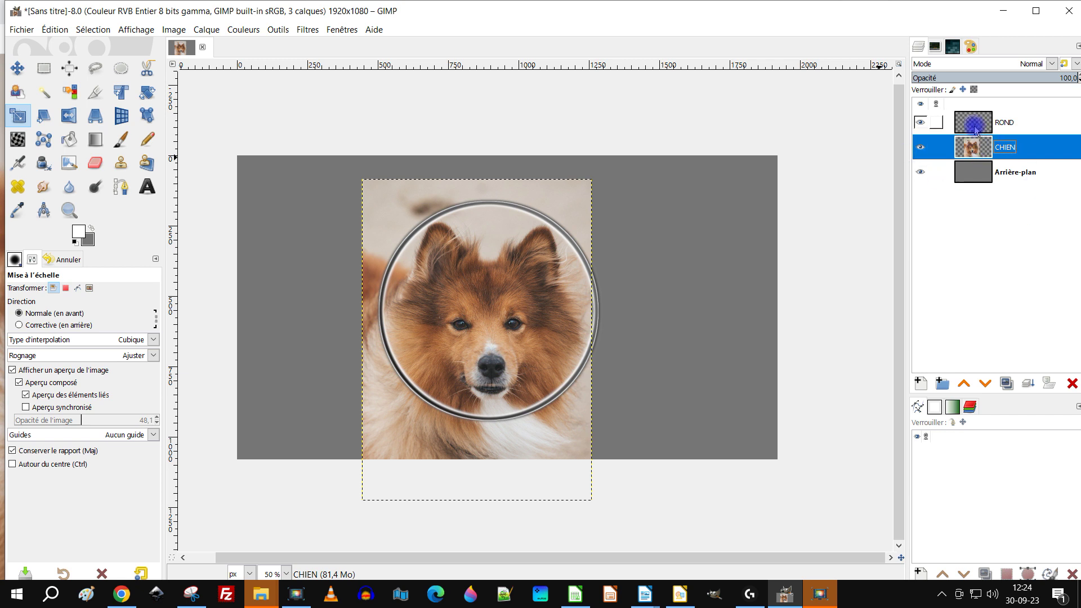
click(975, 131)
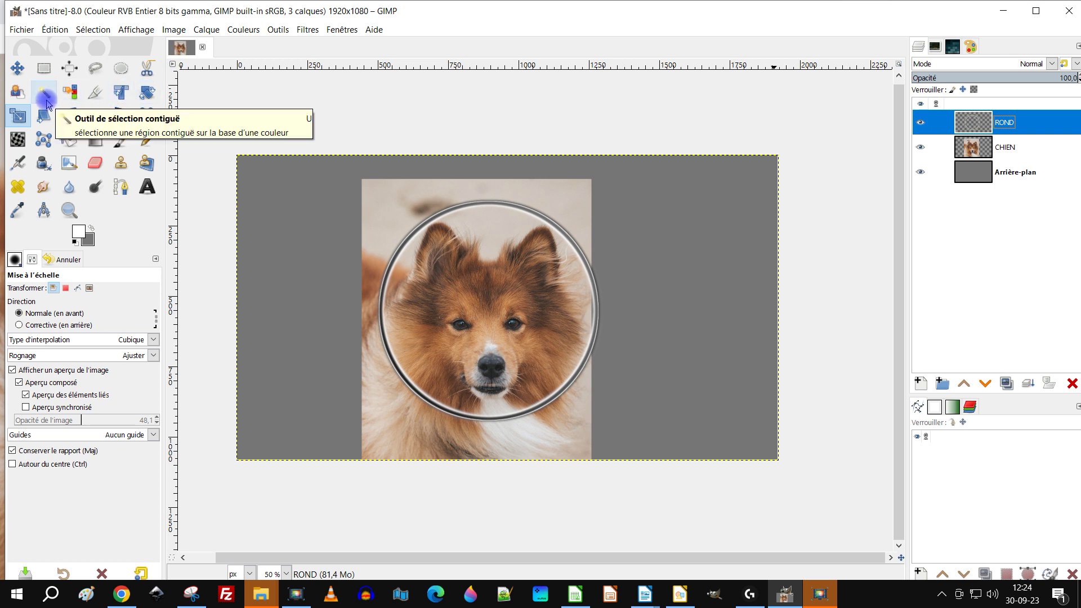
click(45, 94)
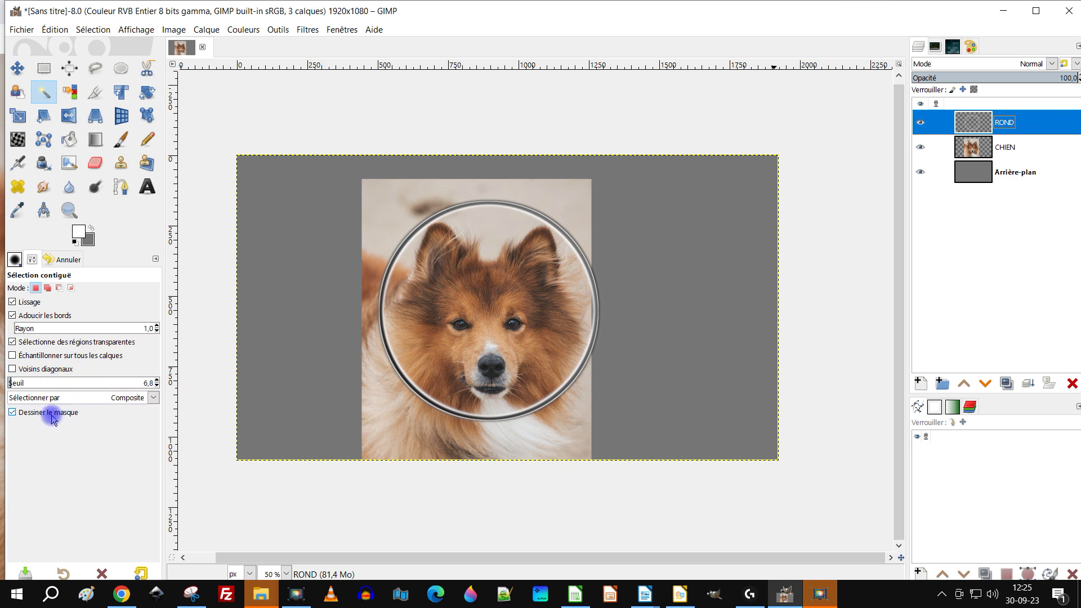
click(300, 221)
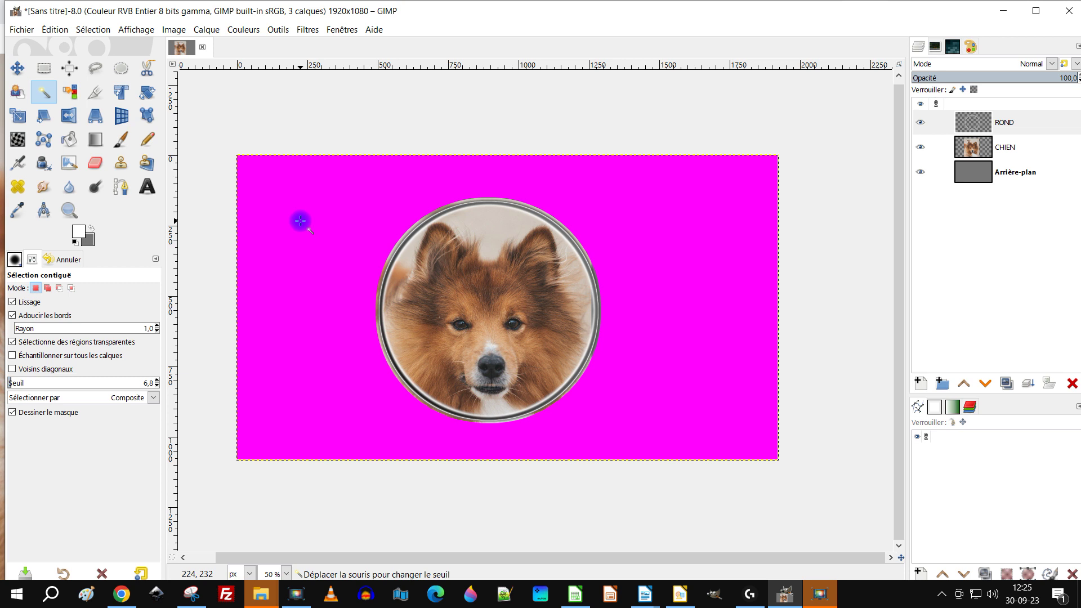
click(300, 221)
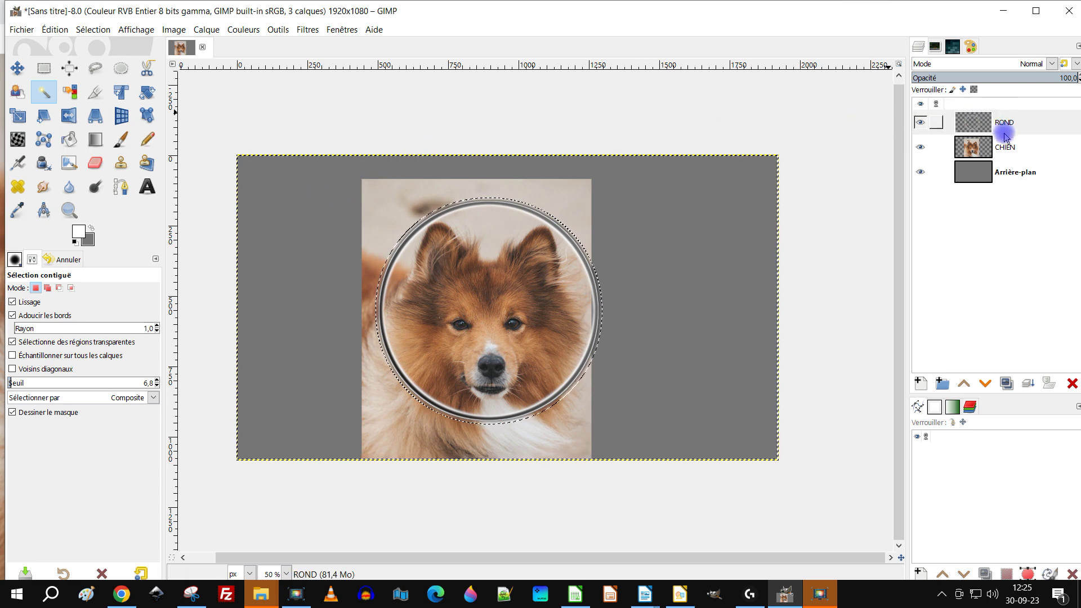
Clear the part of the dog photo lying outside the ring on the CHIEN layer
click(979, 157)
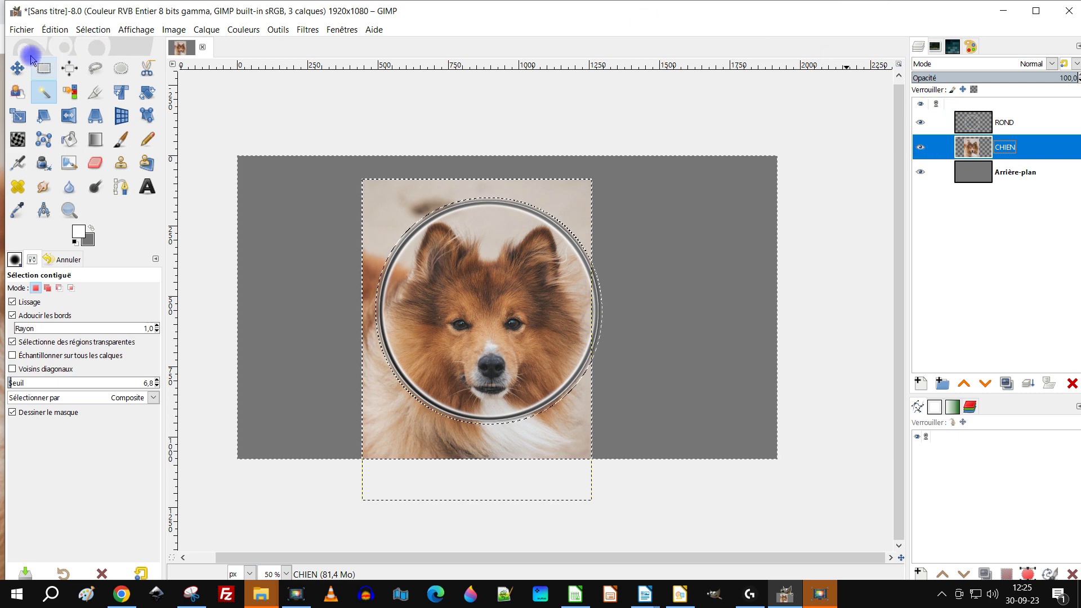
click(57, 30)
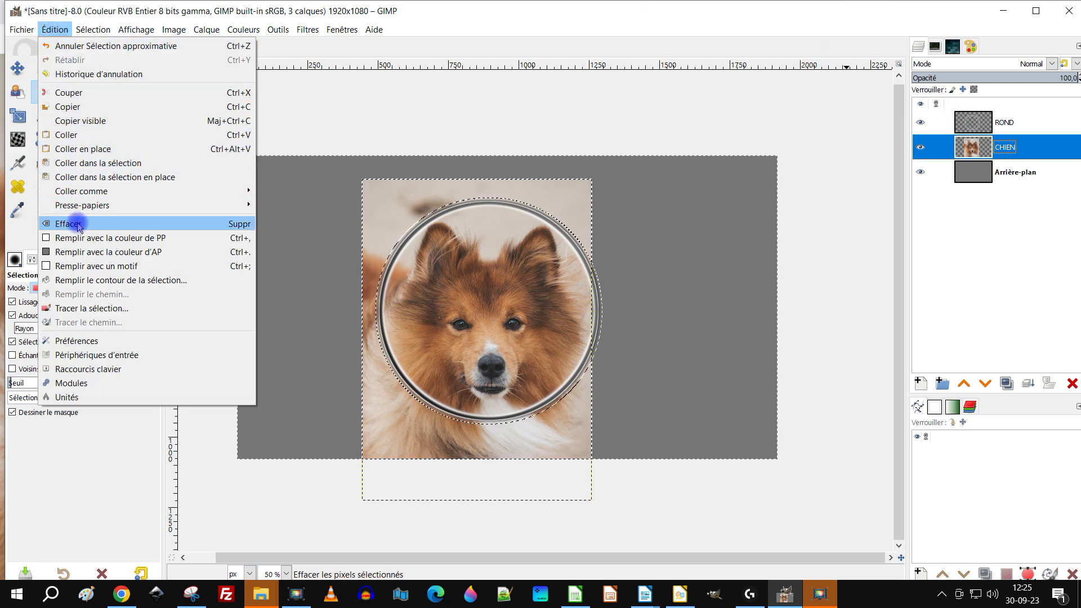
click(238, 224)
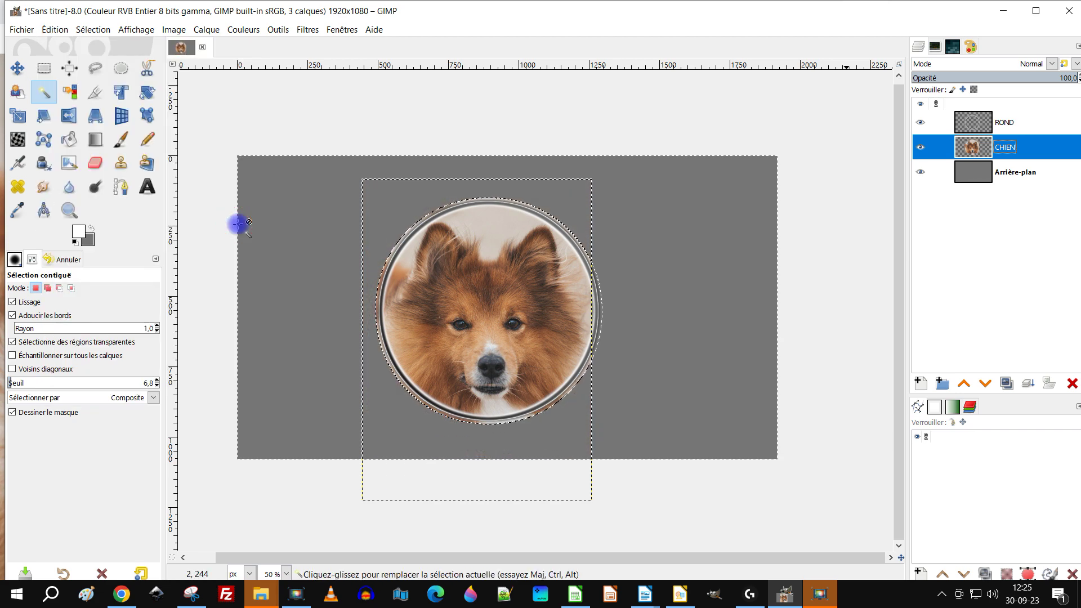
Resize the CHIEN layer to the image dimensions and remove the selection
right_click(978, 150)
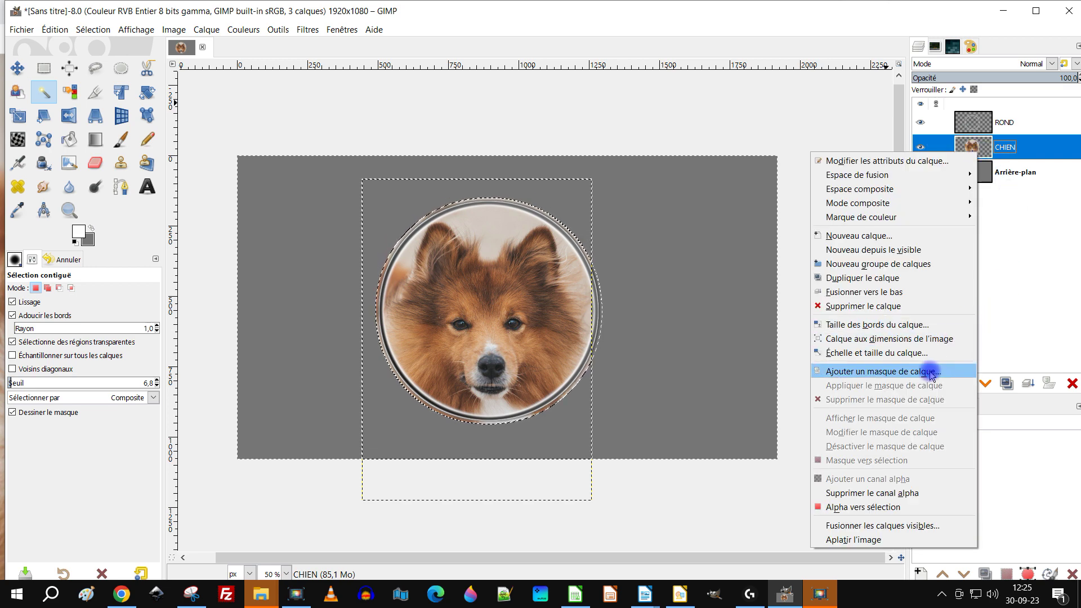
click(942, 342)
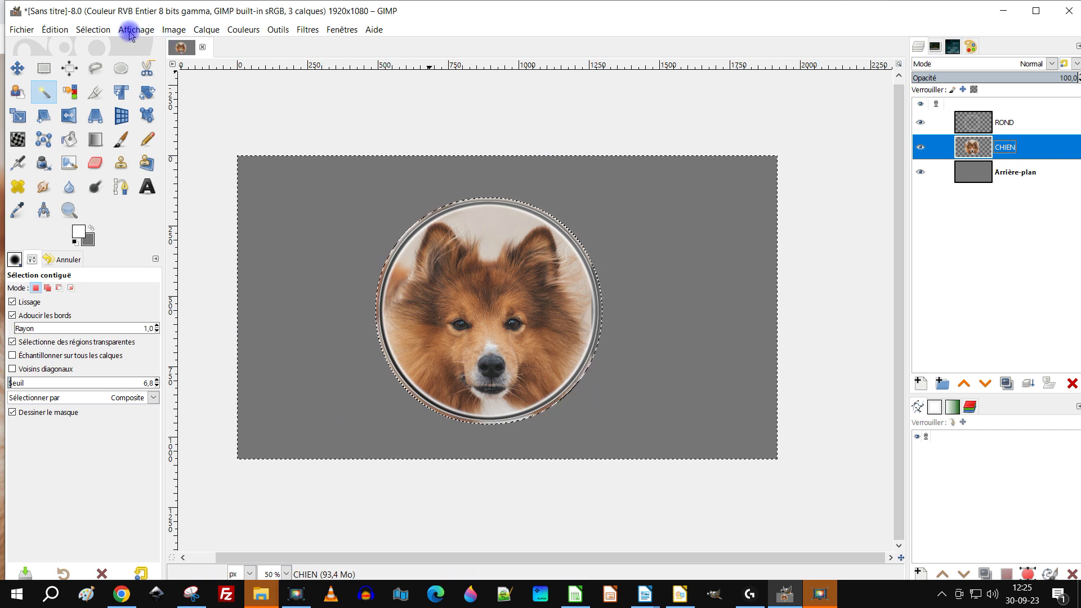
click(103, 35)
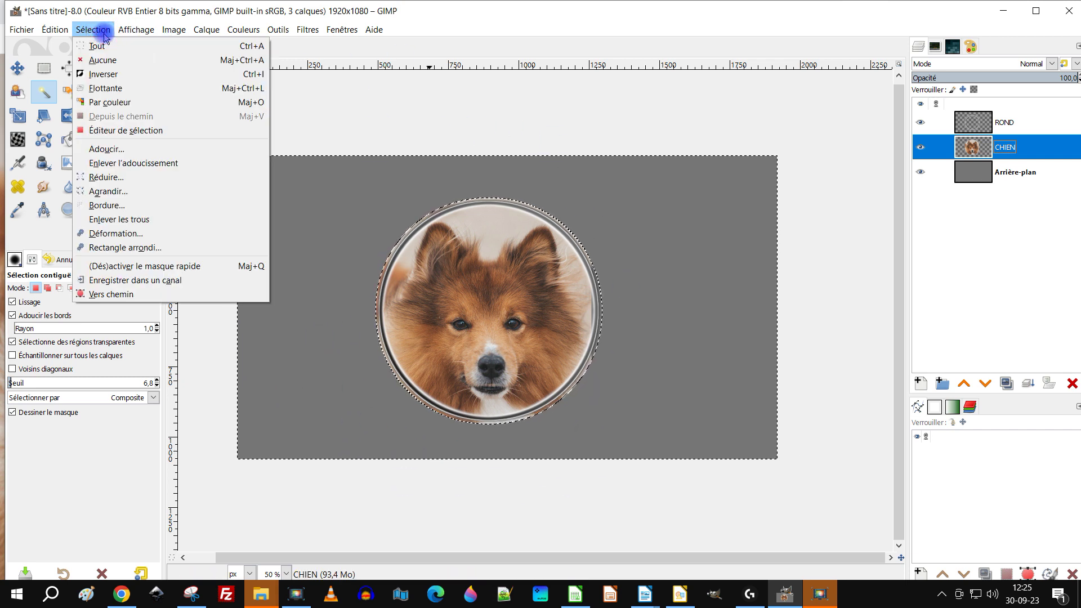
click(110, 59)
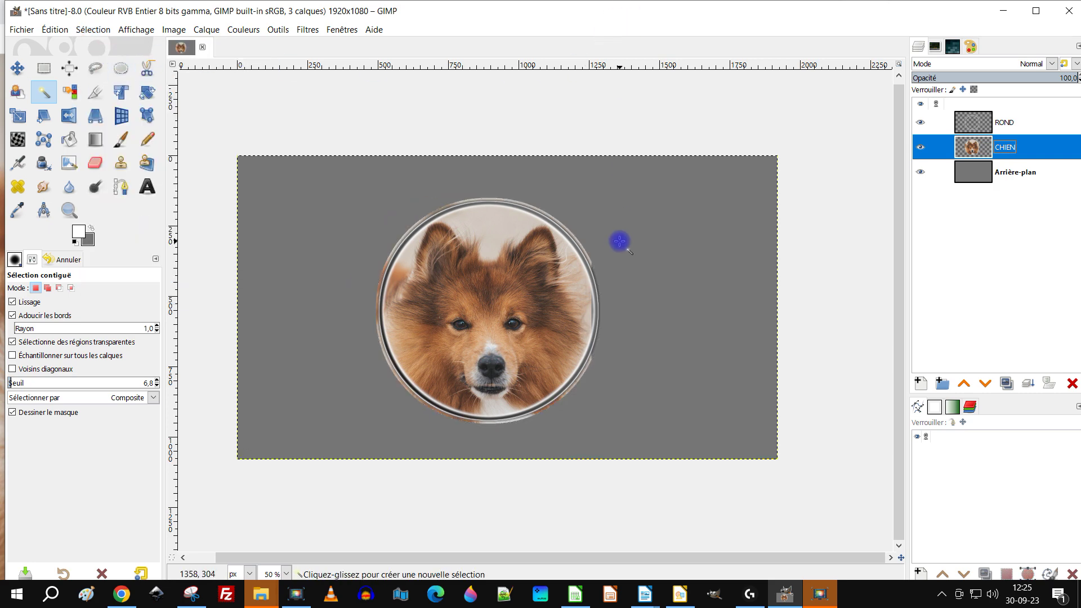
Check the dog photo's leftover rim around the ring and convert the CHIEN layer's alpha to a selection
scroll(486, 271, up, 2)
scroll(281, 197, up, 2)
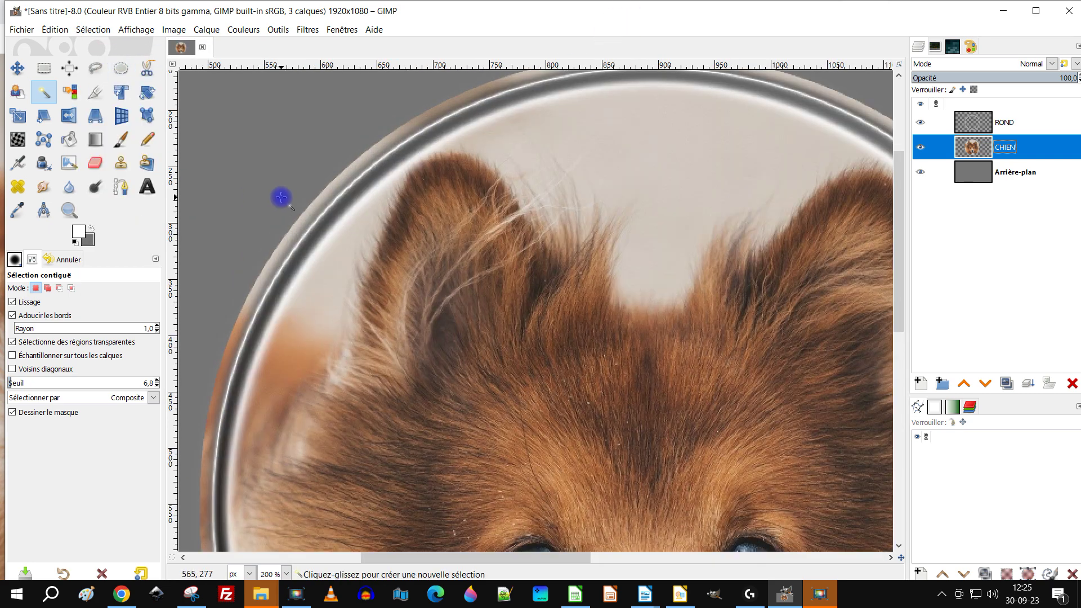
scroll(563, 220, down, 5)
scroll(620, 303, up, 6)
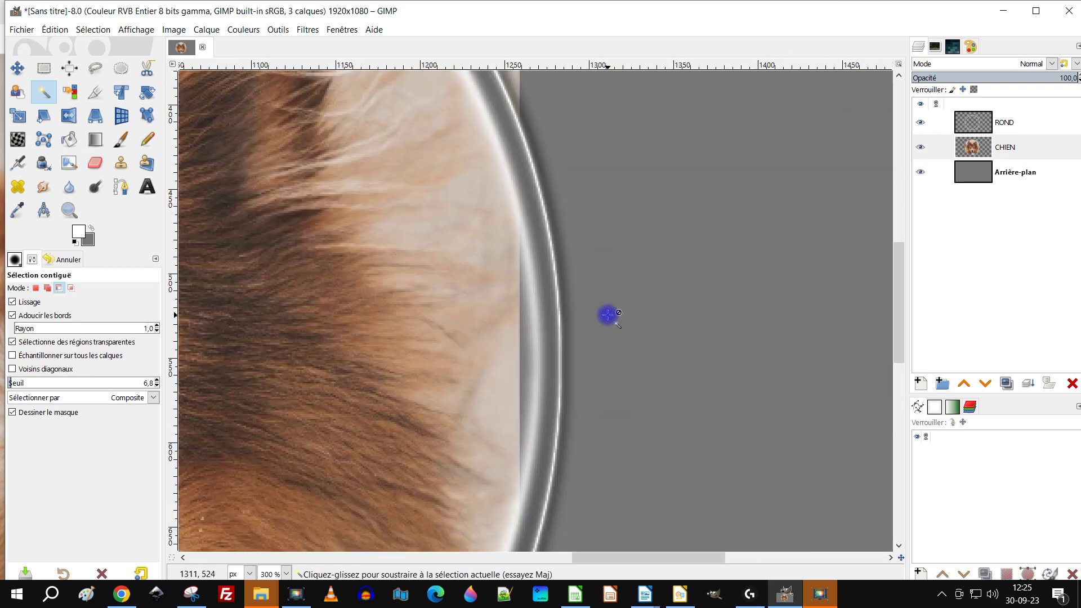
scroll(549, 281, down, 4)
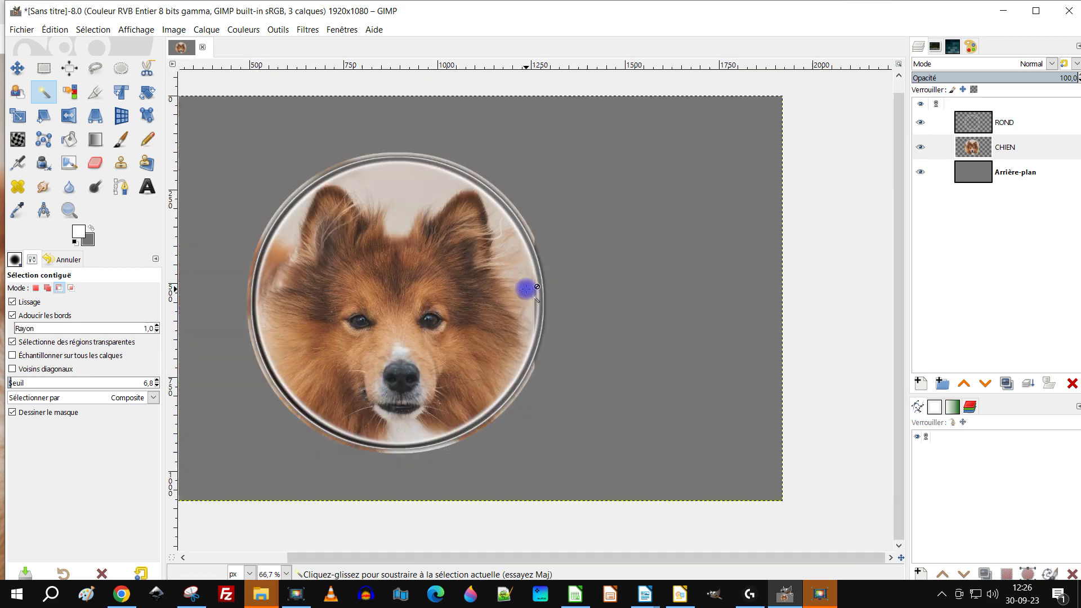
right_click(984, 152)
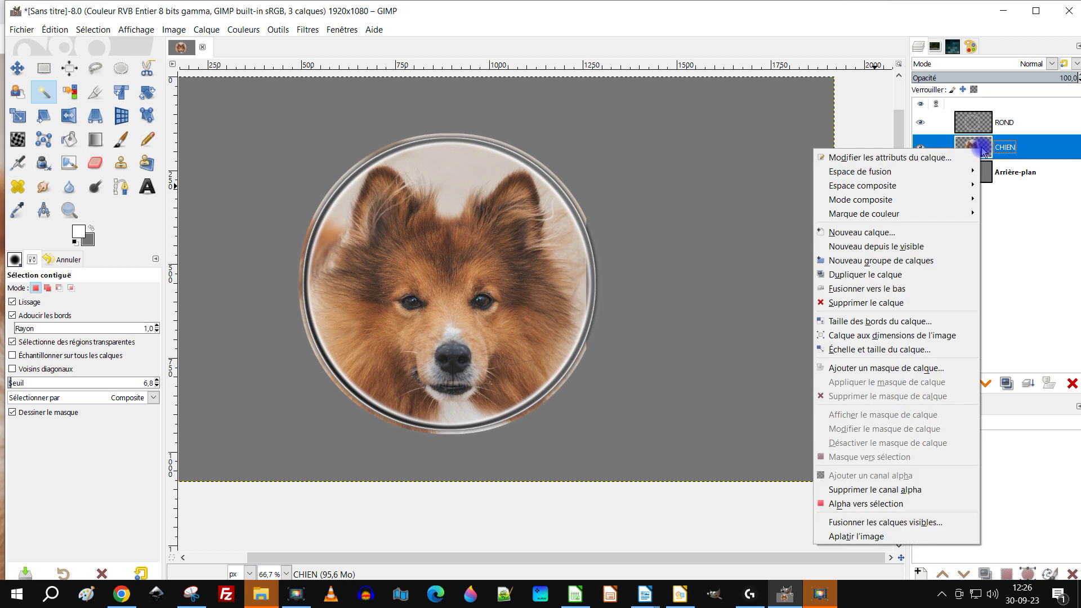
click(893, 503)
Shrink the dog-shaped selection by 10 px so its edge moves in toward the ring
scroll(550, 197, up, 3)
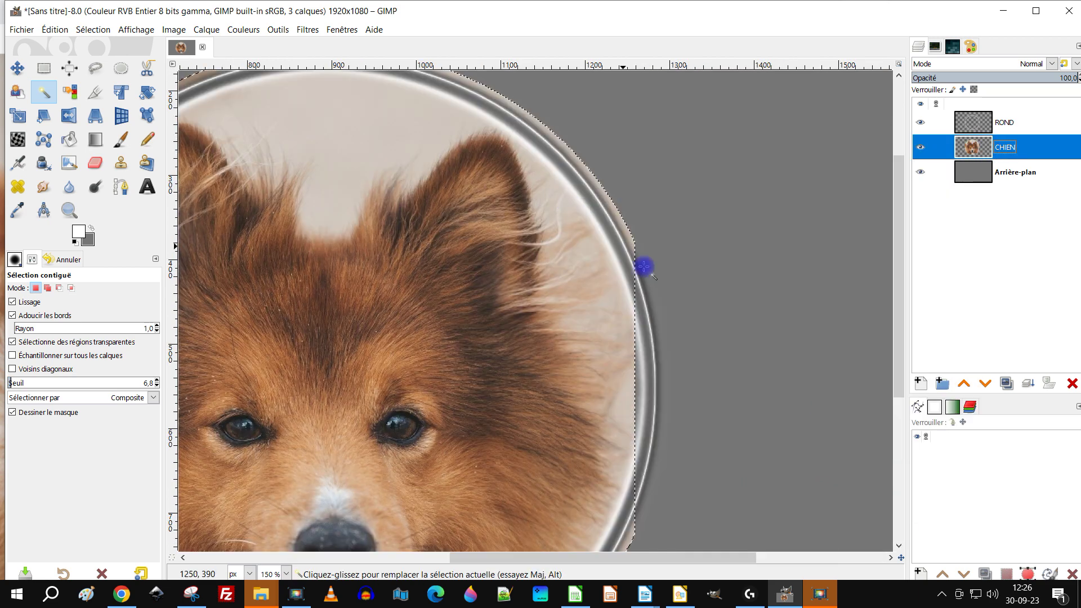
scroll(662, 316, up, 1)
scroll(641, 317, down, 4)
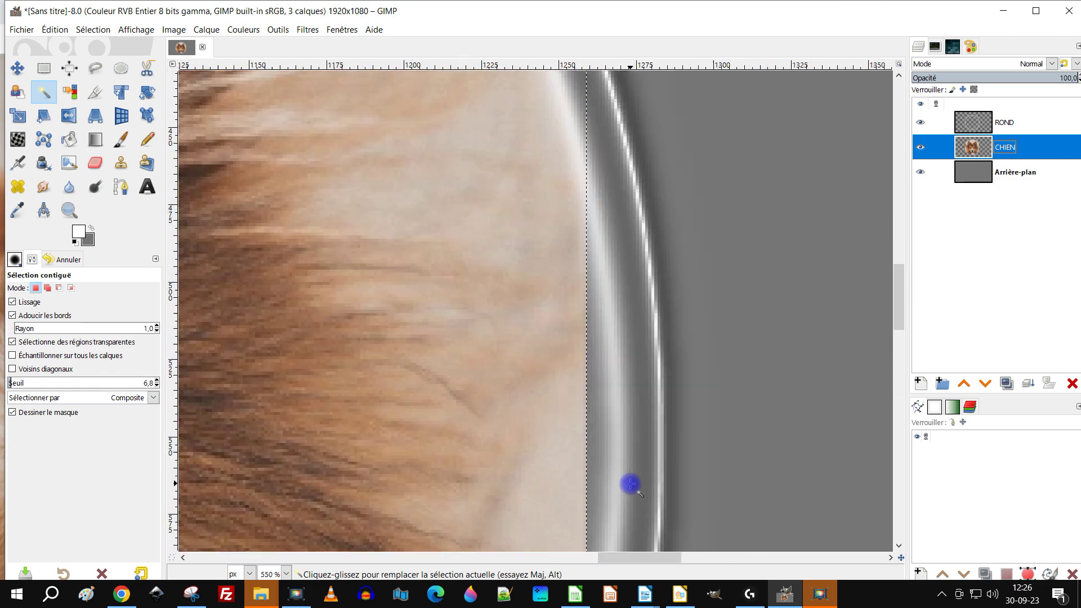
scroll(585, 370, left, 5)
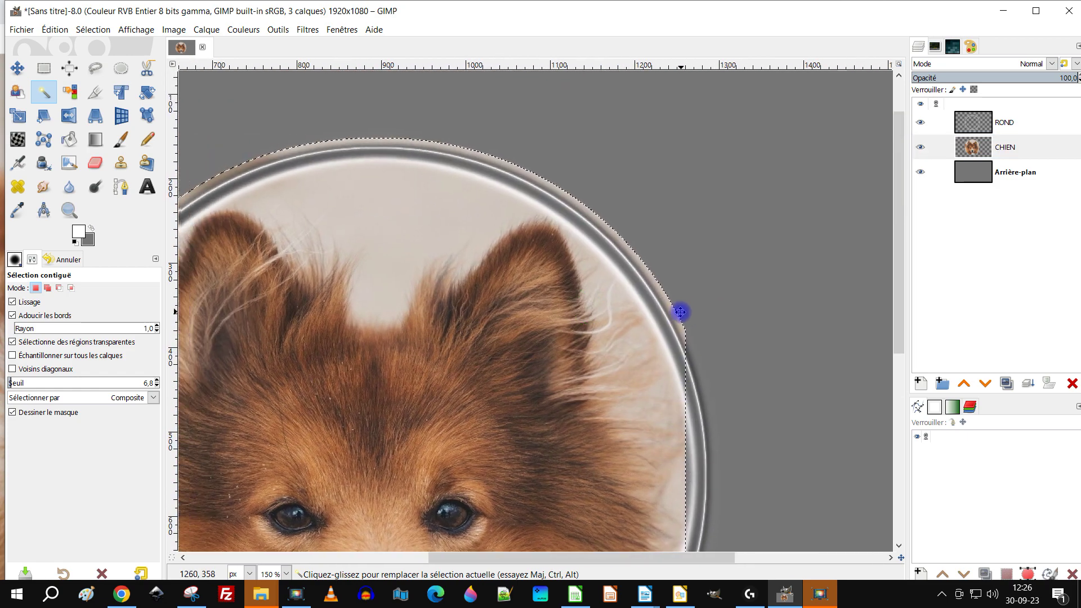
scroll(683, 309, up, 1)
scroll(721, 359, down, 1)
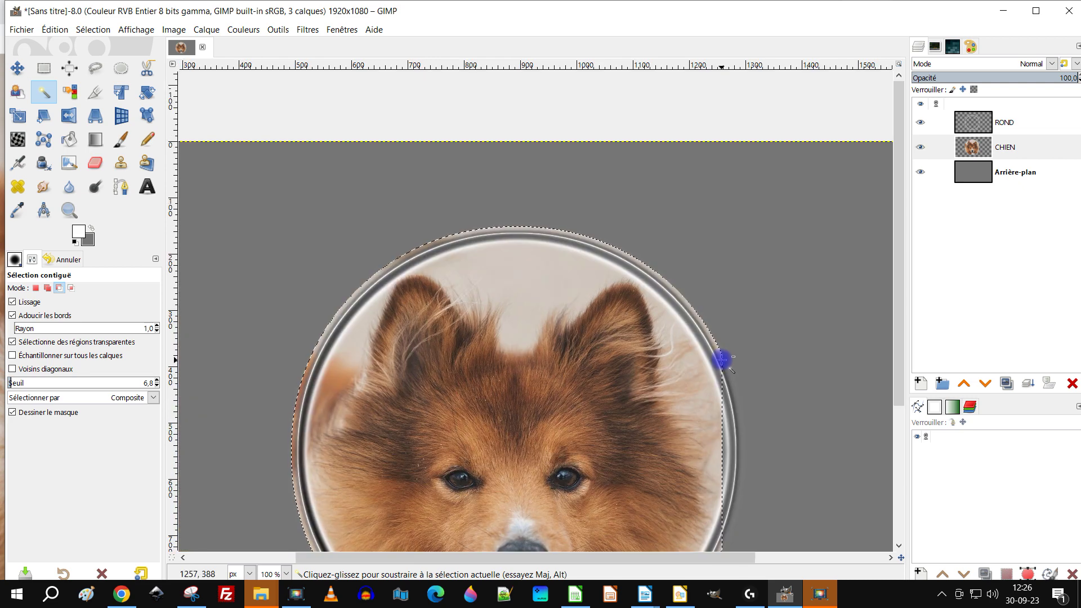
scroll(720, 329, up, 1)
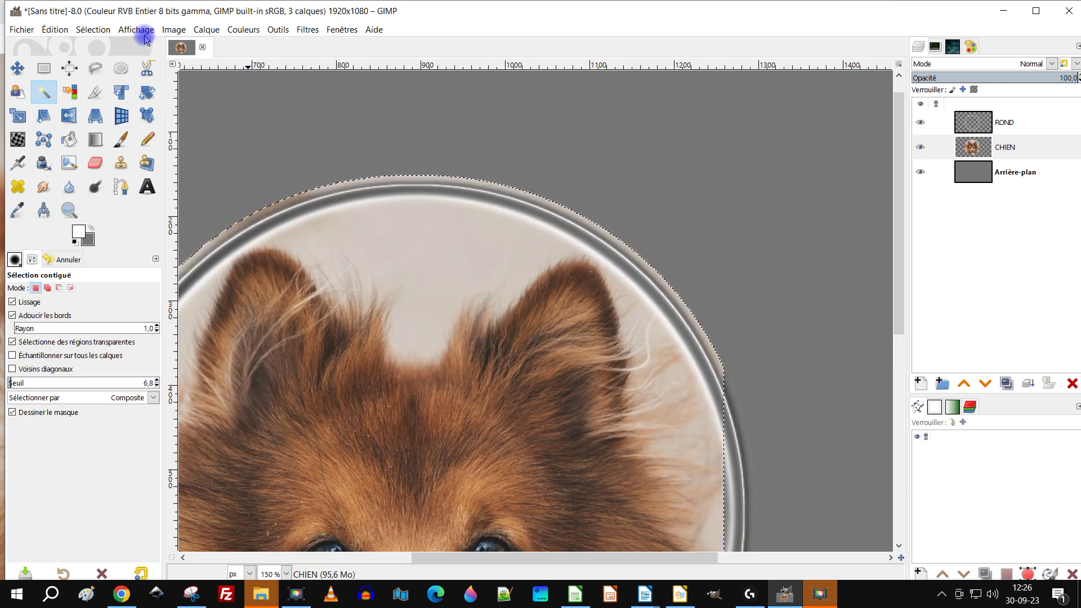
click(94, 32)
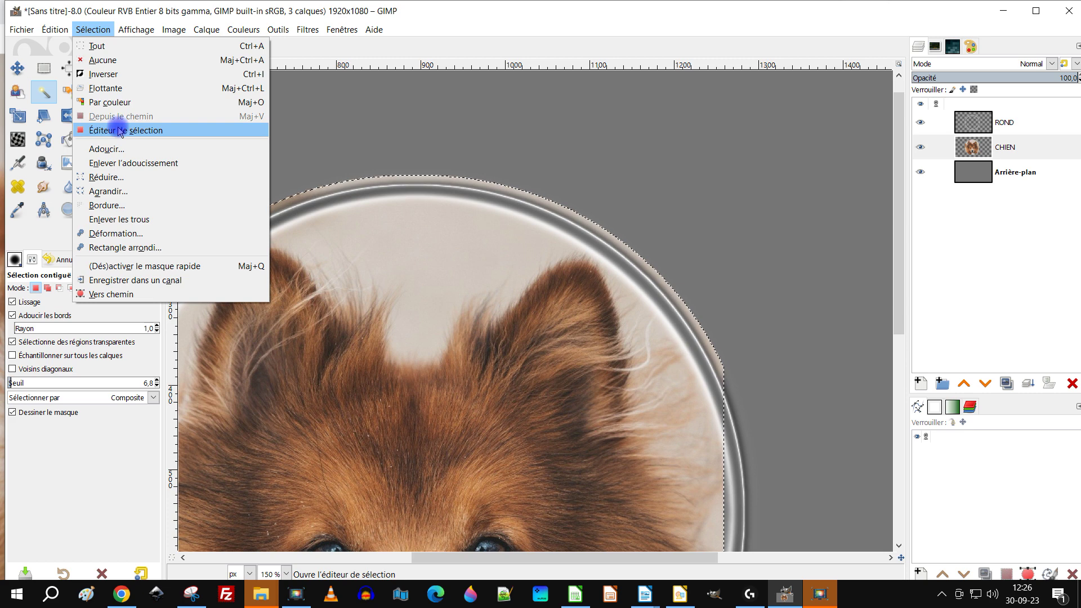
click(123, 176)
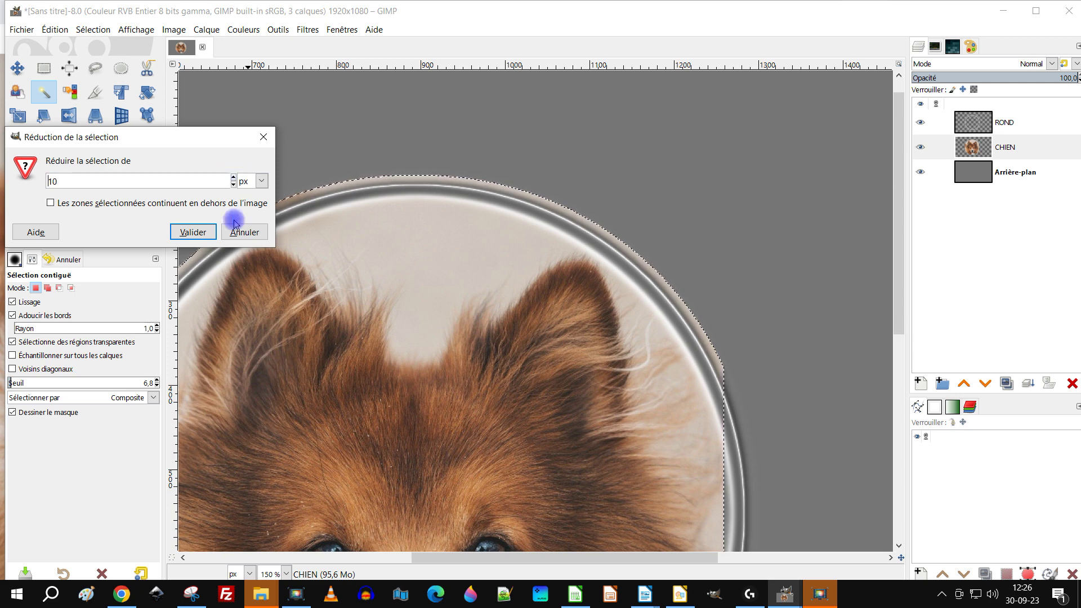
click(193, 232)
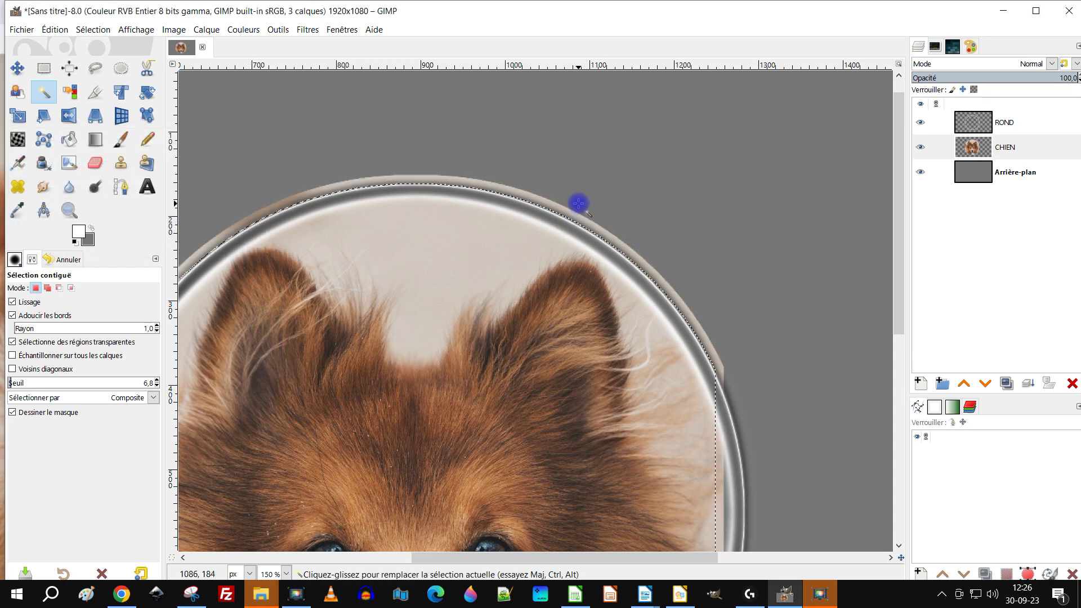
Shrink the selection a second time so its outline runs inside the dark band of the ring
scroll(578, 204, up, 4)
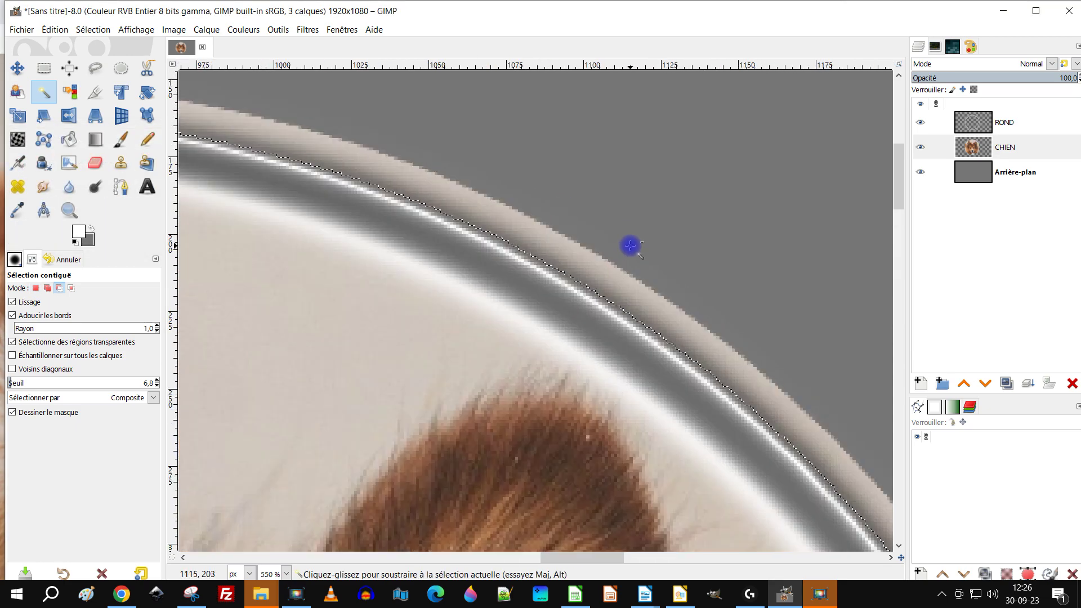
scroll(629, 245, down, 5)
scroll(370, 298, up, 3)
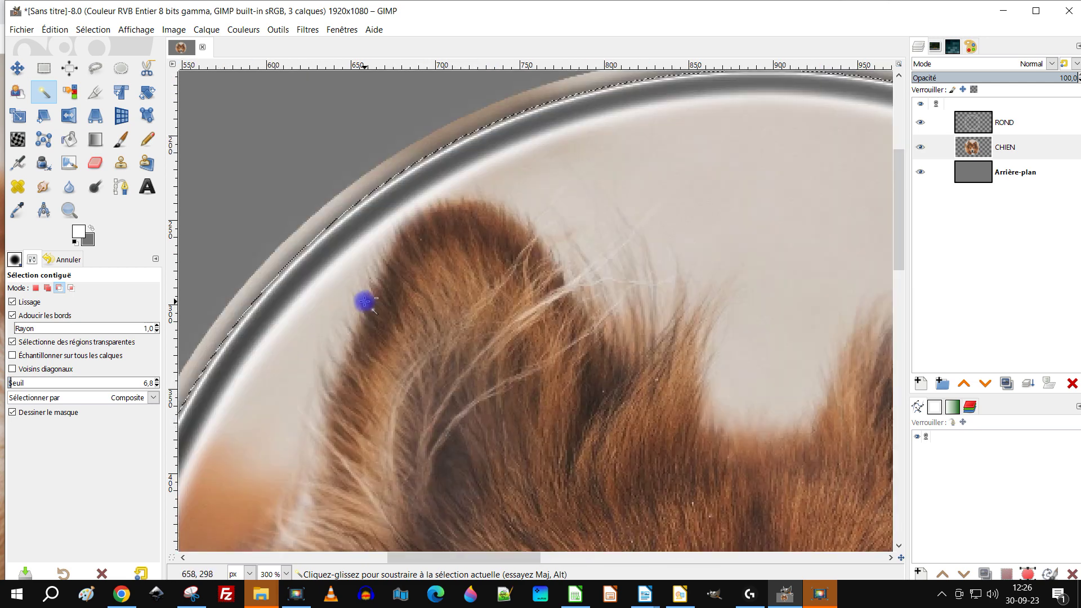
click(86, 29)
click(112, 177)
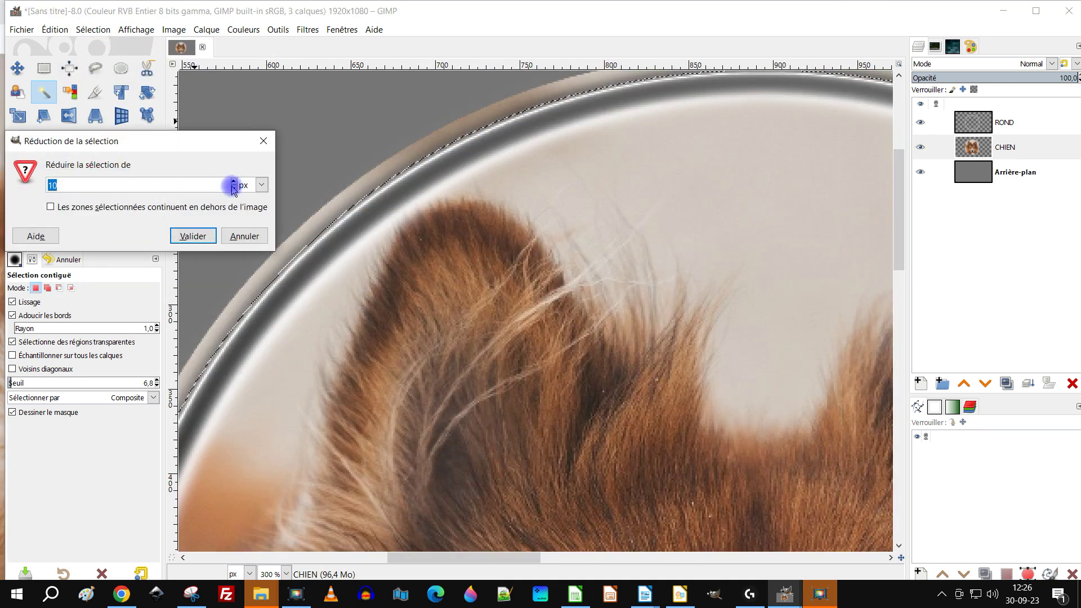
click(233, 182)
click(233, 181)
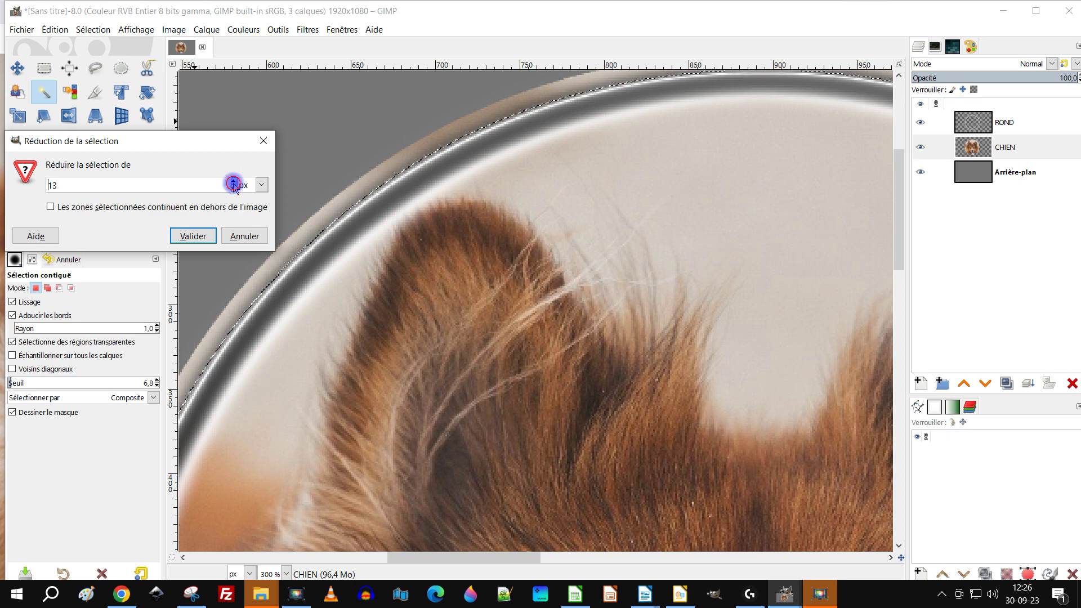
click(234, 189)
click(233, 189)
click(213, 235)
Choose the Eraser and invert the selection so that it covers the area outside the ring's band
scroll(240, 244, down, 3)
scroll(461, 252, up, 2)
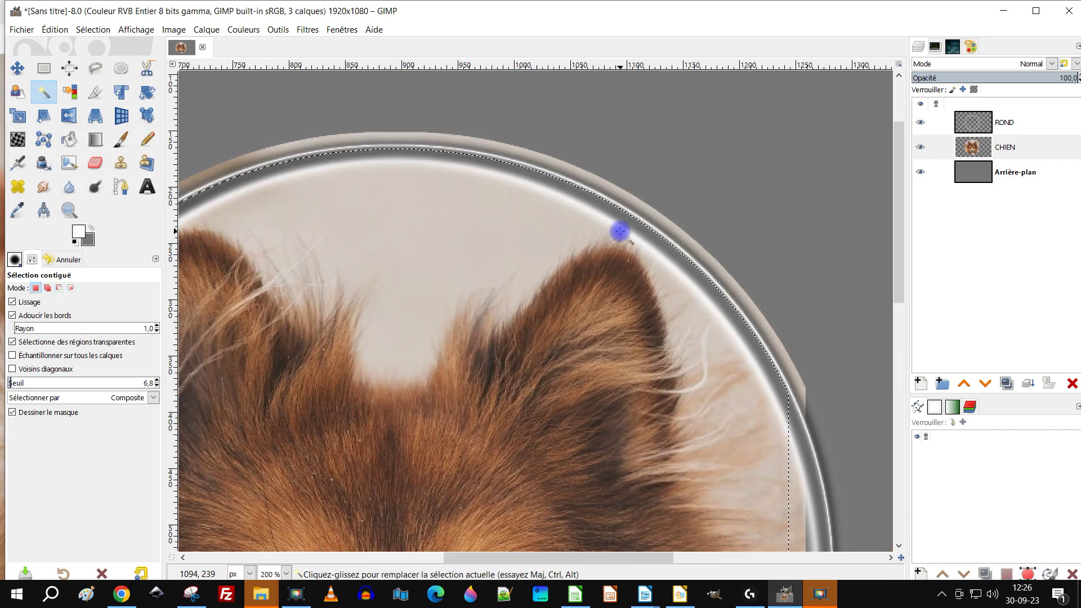
drag(584, 258, 519, 281)
click(96, 163)
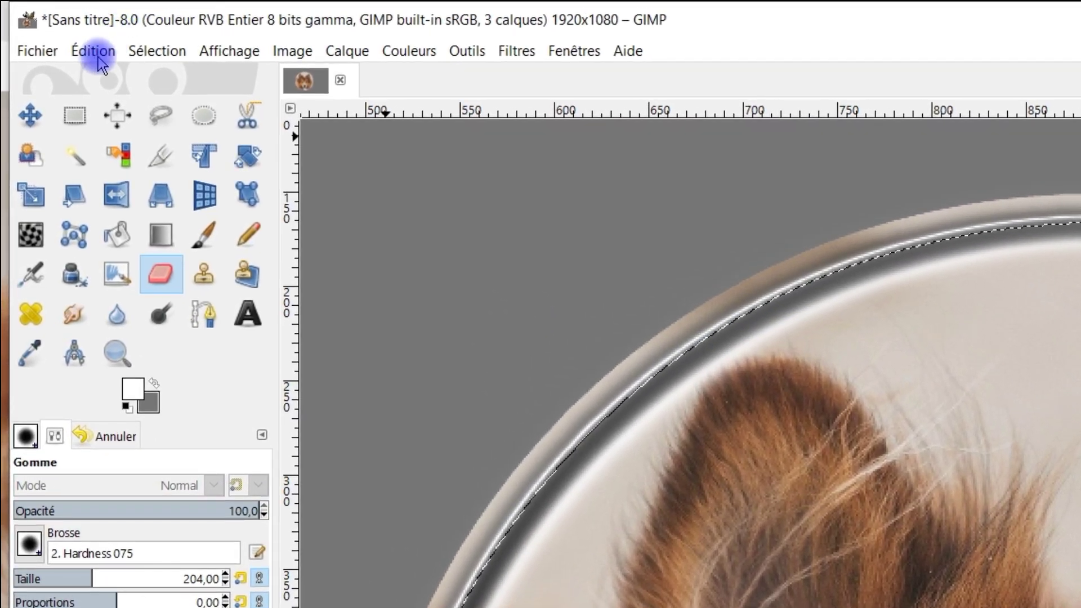
click(96, 52)
mouse_move(140, 52)
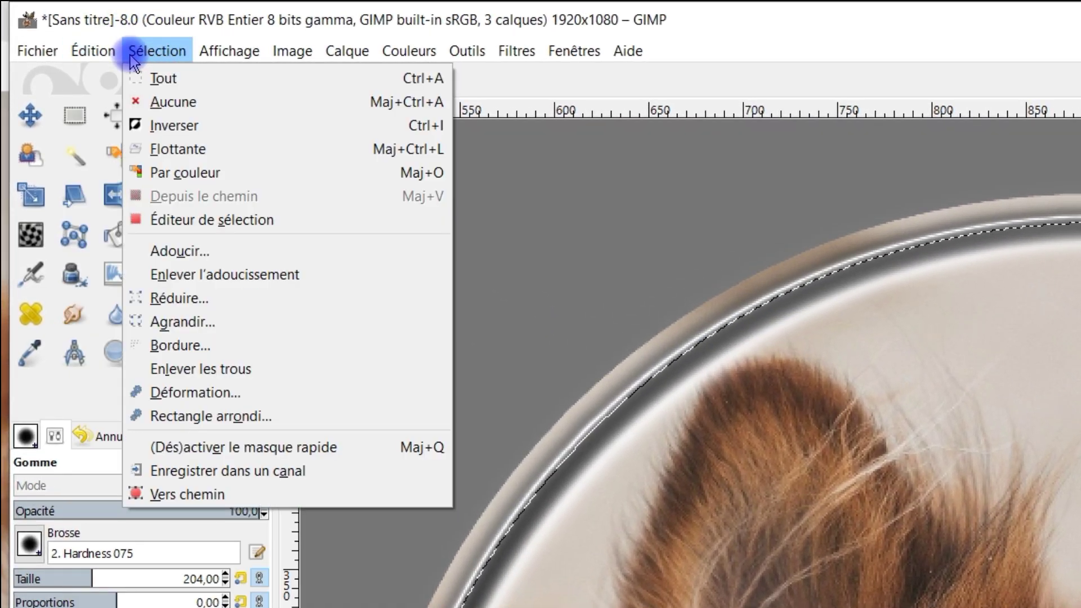
click(162, 130)
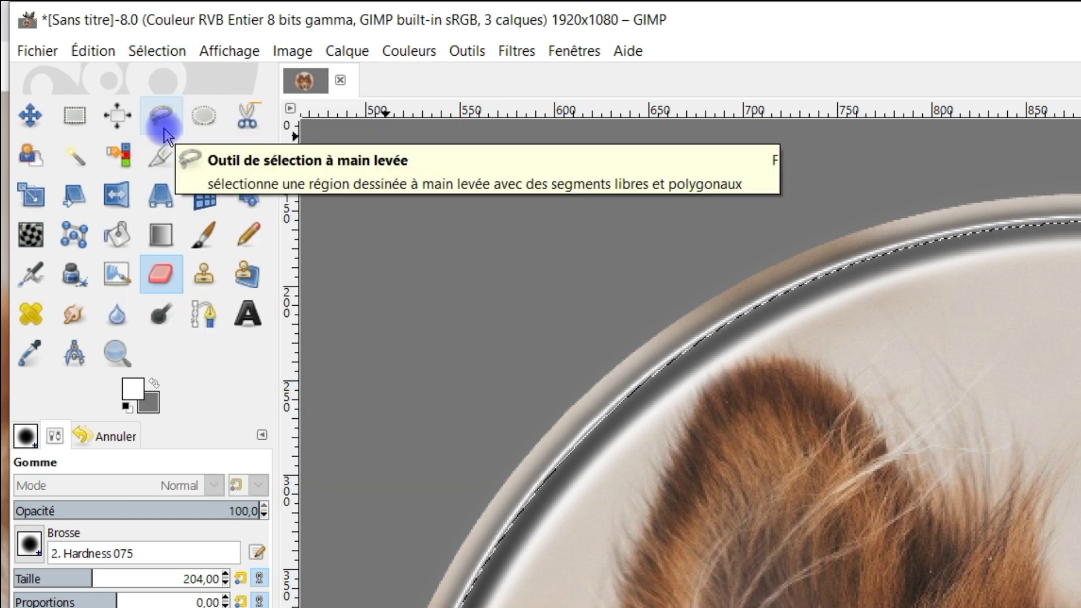
Erase the dog photo's leftover rim outside the ring along its upper-left, top and upper-right arc
mouse_move(531, 352)
mouse_down()
mouse_move(572, 343)
mouse_move(616, 306)
mouse_move(743, 253)
mouse_move(980, 208)
mouse_move(1072, 214)
mouse_move(700, 398)
mouse_up()
drag(612, 264, 641, 273)
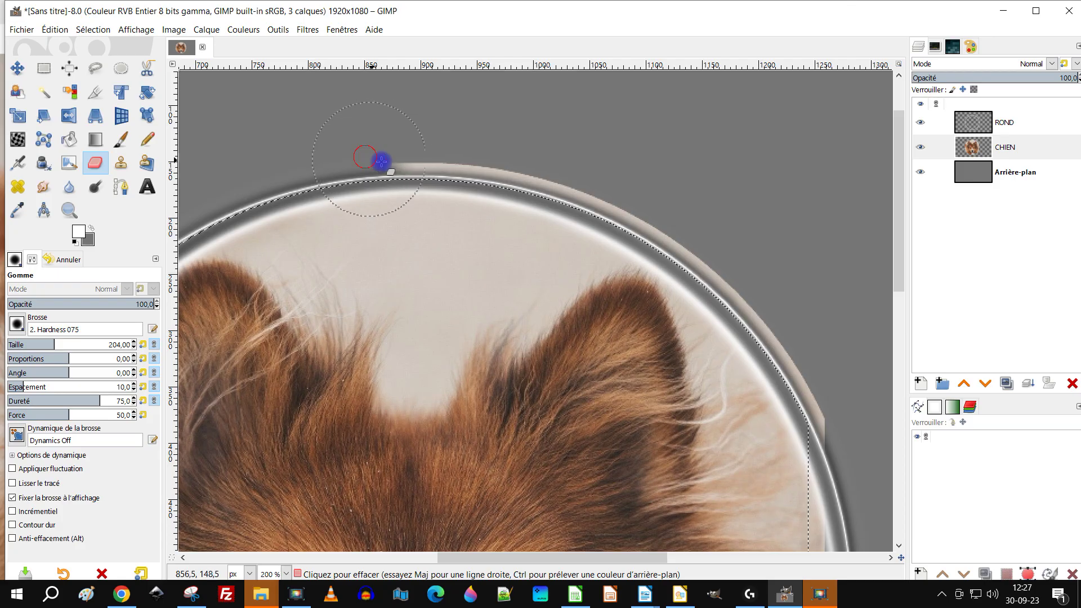
mouse_move(381, 161)
mouse_down()
mouse_move(588, 214)
mouse_move(684, 262)
mouse_move(787, 353)
mouse_move(664, 258)
mouse_up()
scroll(591, 328, up, 1)
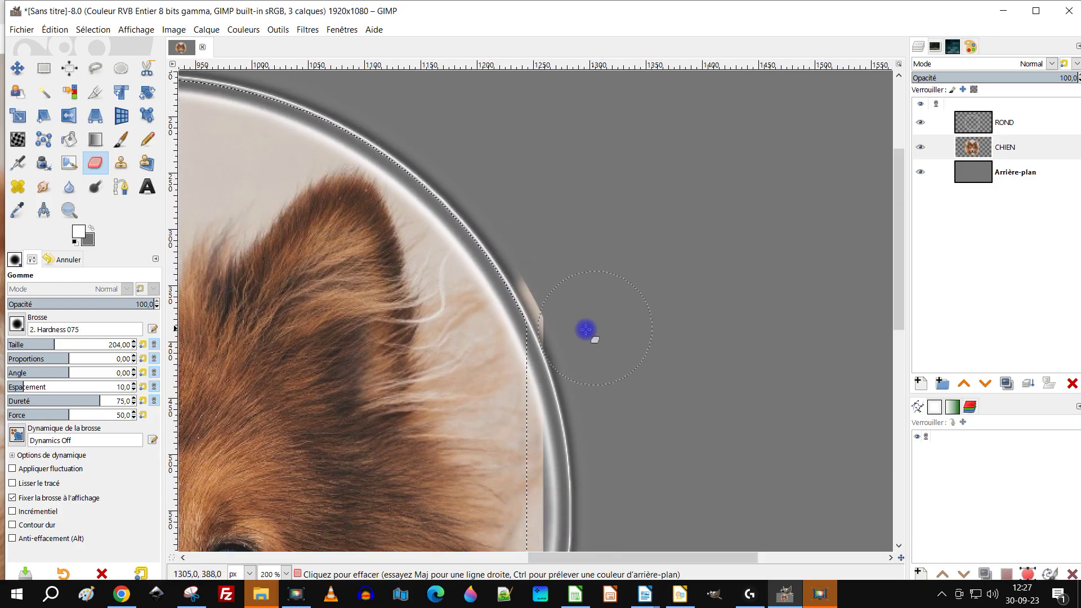
scroll(570, 327, up, 1)
drag(500, 210, 537, 330)
Erase the photo rim outside the ring down its right side and around the lower-right and bottom arc
scroll(545, 349, down, 4)
scroll(627, 374, down, 3)
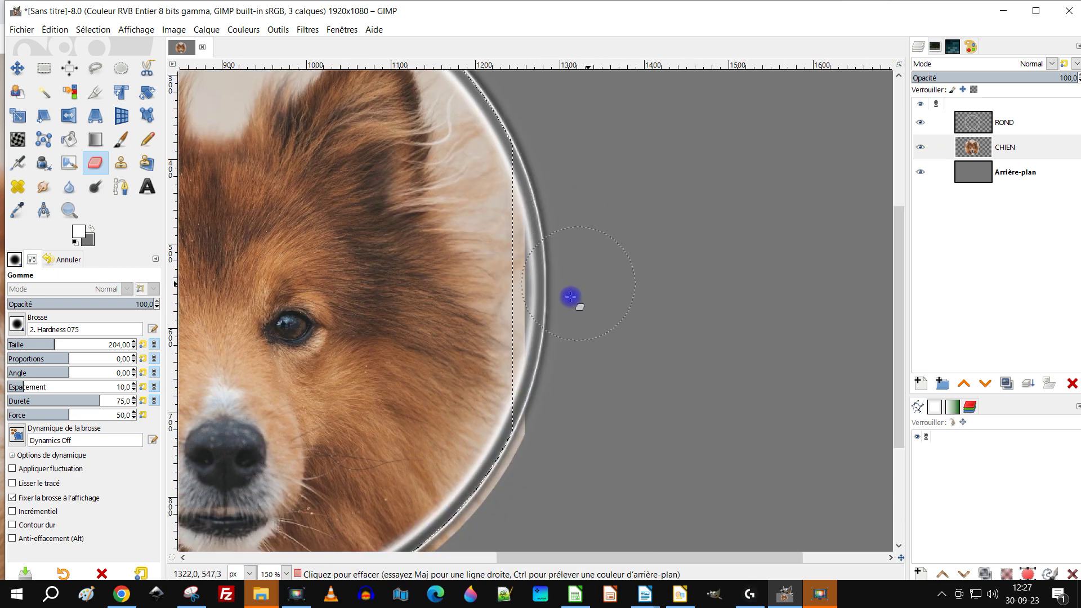
scroll(569, 356, up, 2)
scroll(569, 357, down, 3)
drag(587, 189, 594, 154)
mouse_move(567, 211)
mouse_down()
mouse_move(459, 306)
mouse_move(347, 357)
mouse_move(324, 407)
mouse_up()
scroll(400, 359, down, 2)
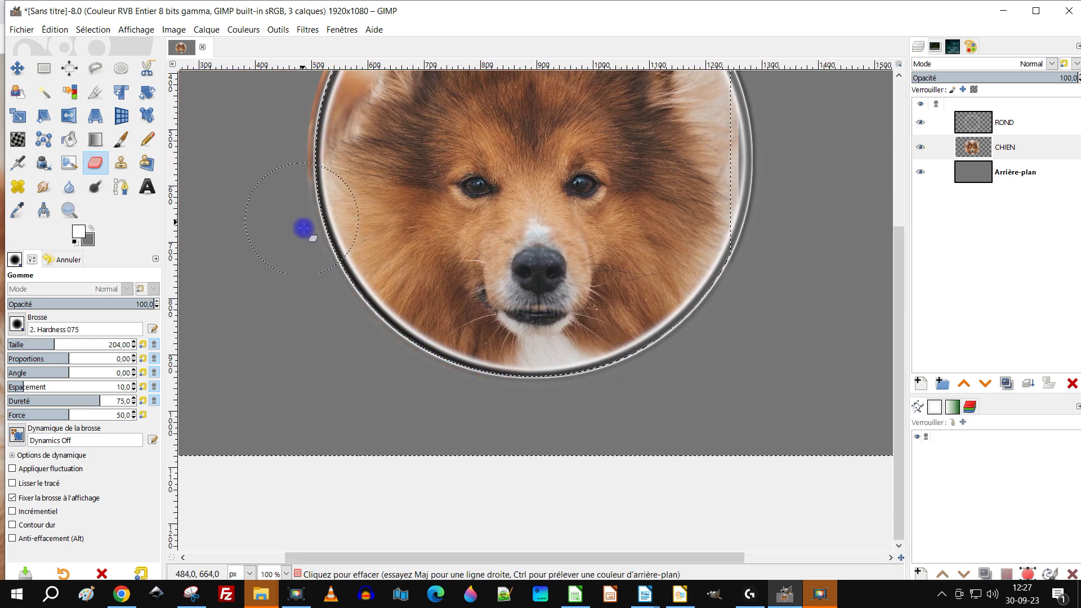
Erase the remaining photo rim outside the ring's left side up to the top
scroll(390, 207, up, 5)
mouse_move(322, 353)
mouse_down()
mouse_move(348, 237)
mouse_move(393, 160)
mouse_up()
scroll(535, 214, up, 3)
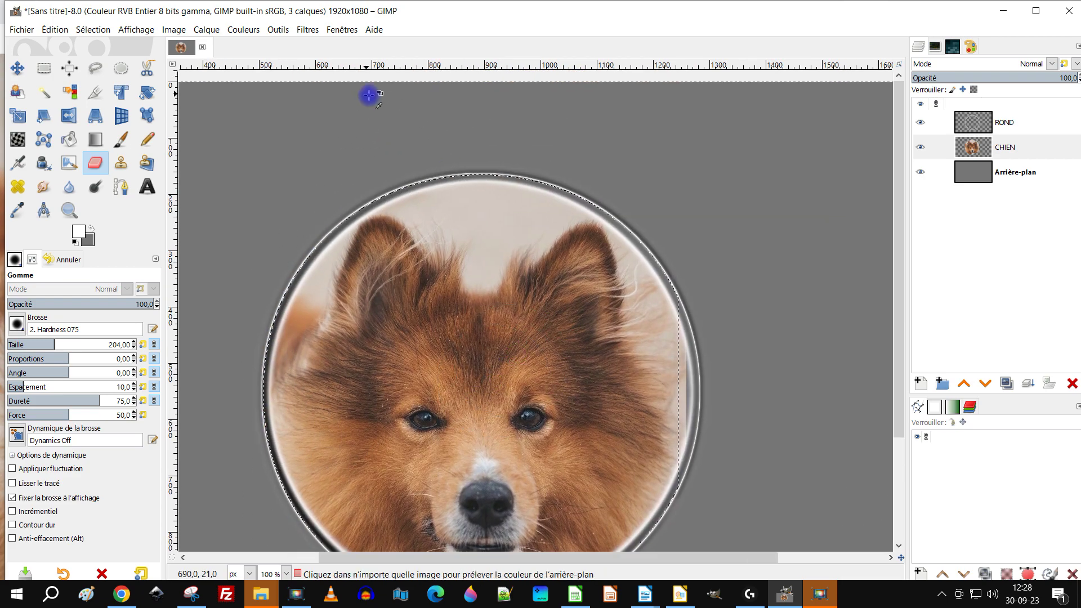
Expand the CHIEN layer to the dimensions of the image so the gap at the ring's right side can be painted
scroll(526, 297, down, 3)
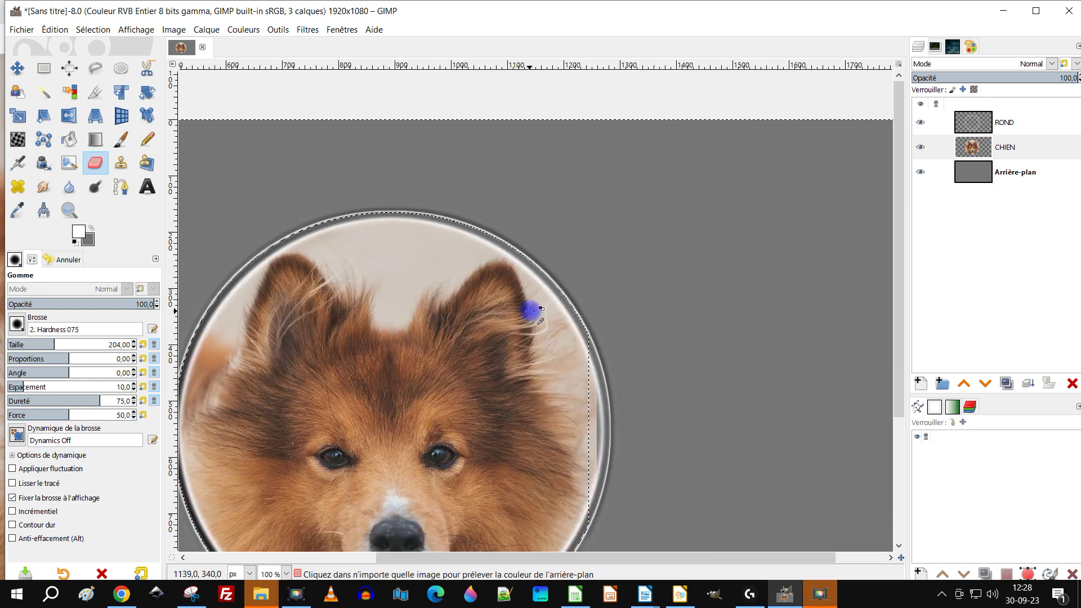
scroll(646, 295, up, 3)
scroll(543, 212, down, 3)
scroll(603, 400, up, 4)
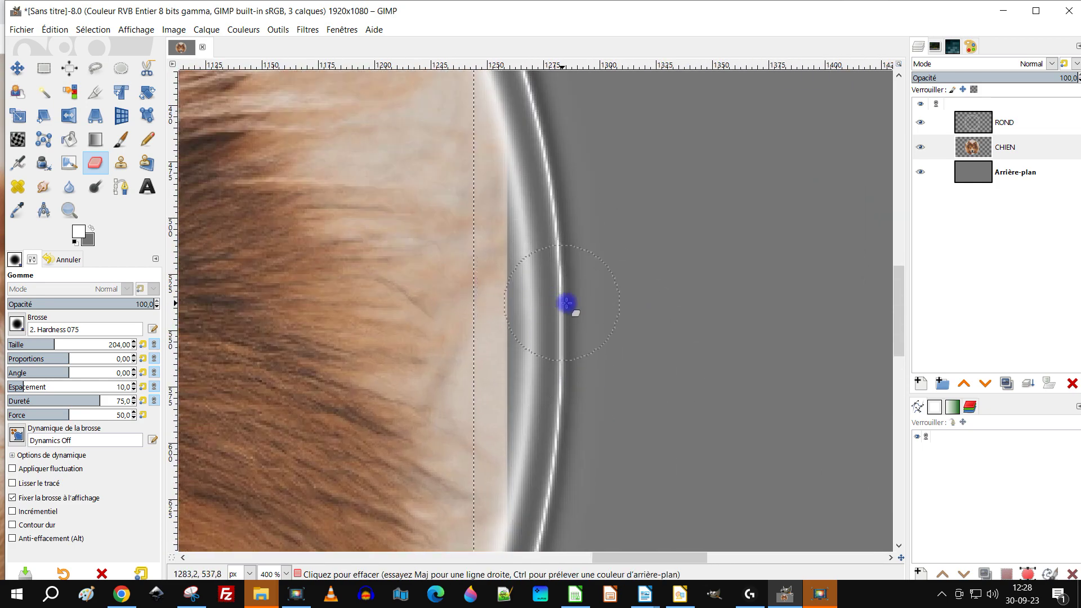
click(964, 149)
click(920, 123)
click(921, 122)
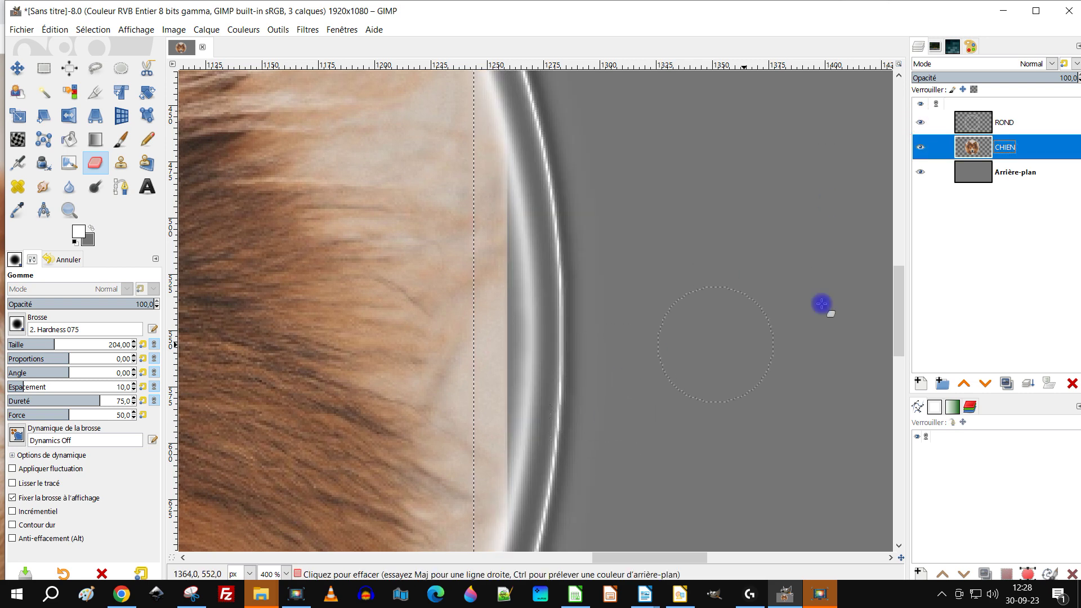
right_click(986, 153)
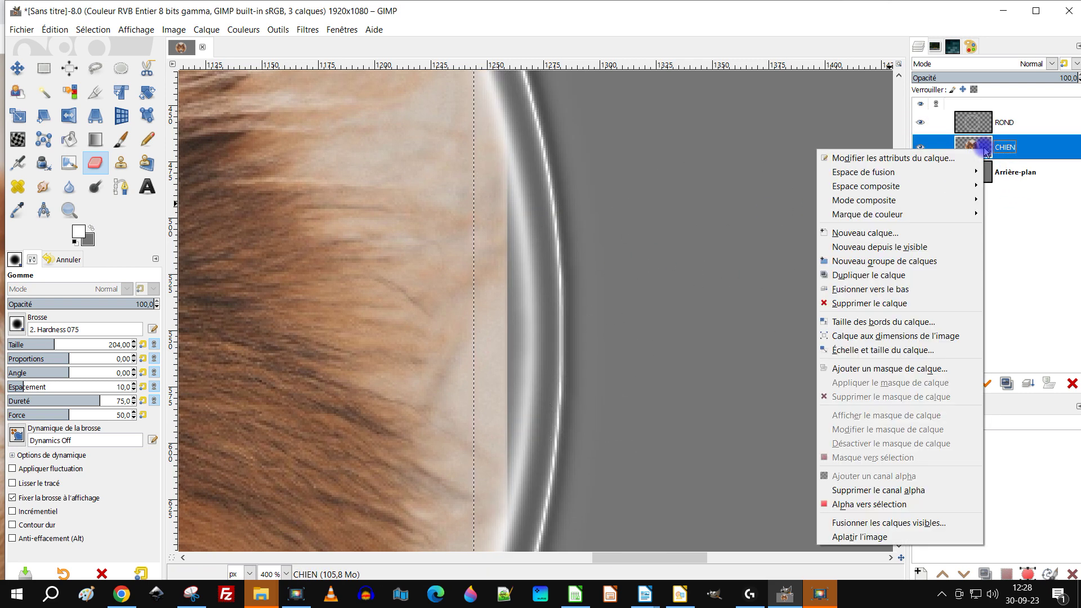
click(937, 331)
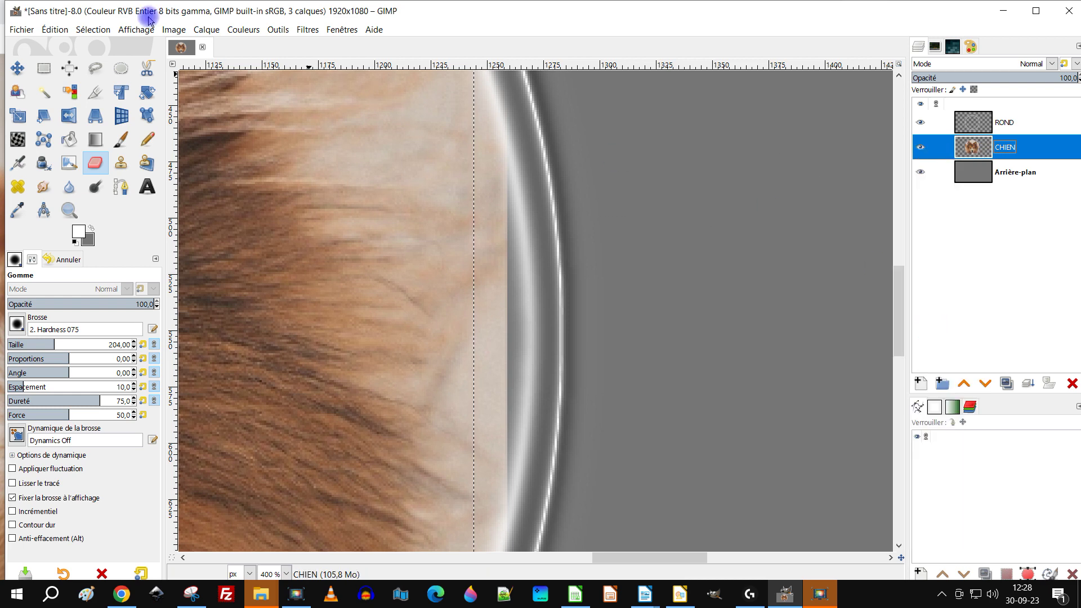
Remove the selection so that the whole CHIEN layer is editable
click(78, 34)
click(105, 63)
scroll(515, 389, up, 1)
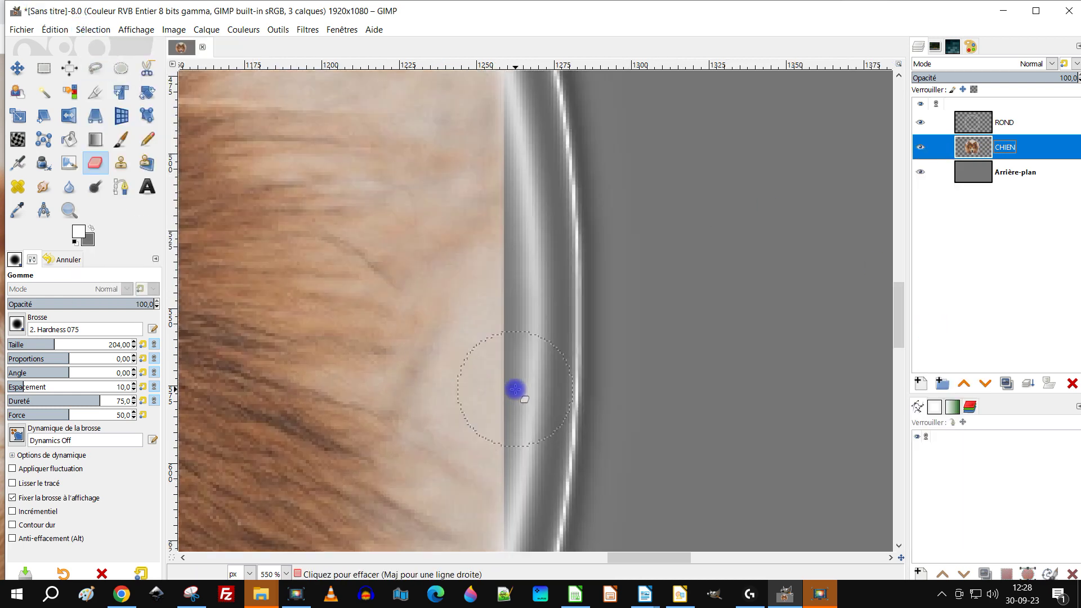
scroll(498, 467, down, 3)
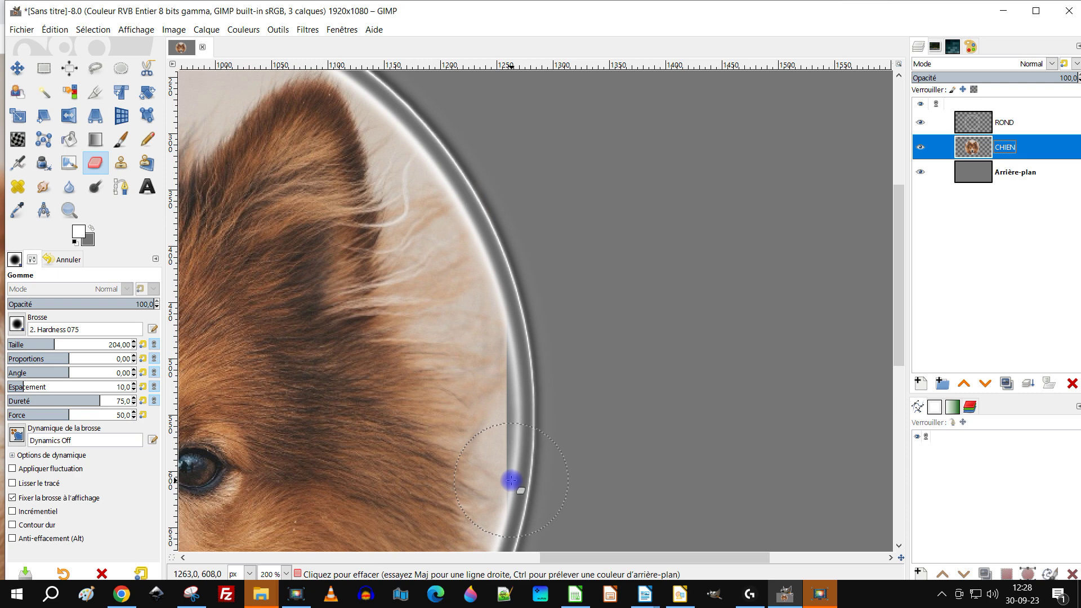
Choose the Clone tool and turn off sampling across all layers
scroll(511, 479, up, 2)
click(121, 163)
scroll(198, 213, up, 3)
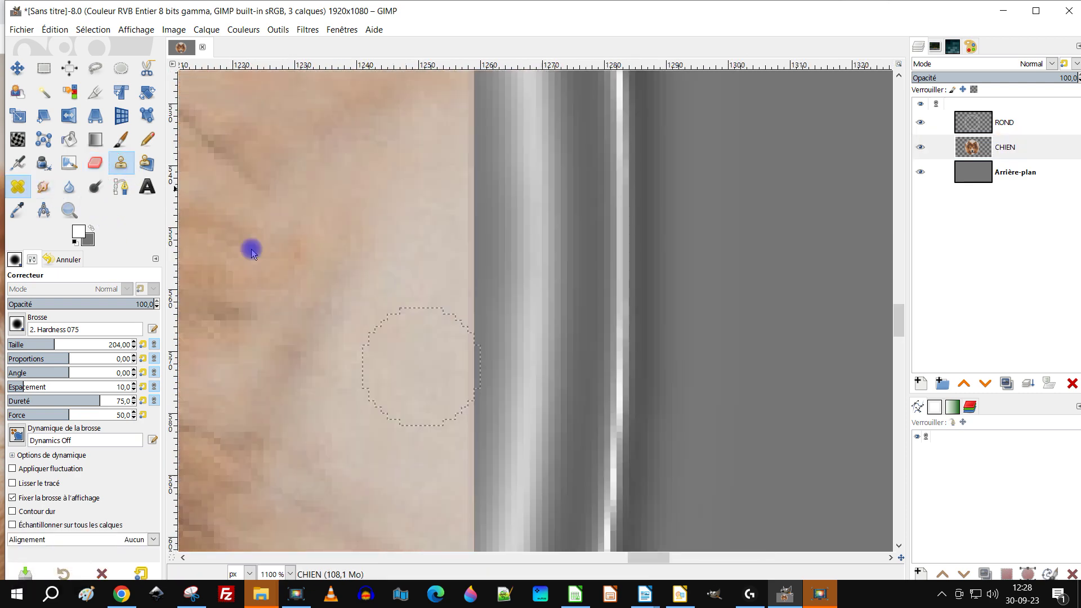
scroll(333, 289, down, 4)
scroll(150, 495, down, 1)
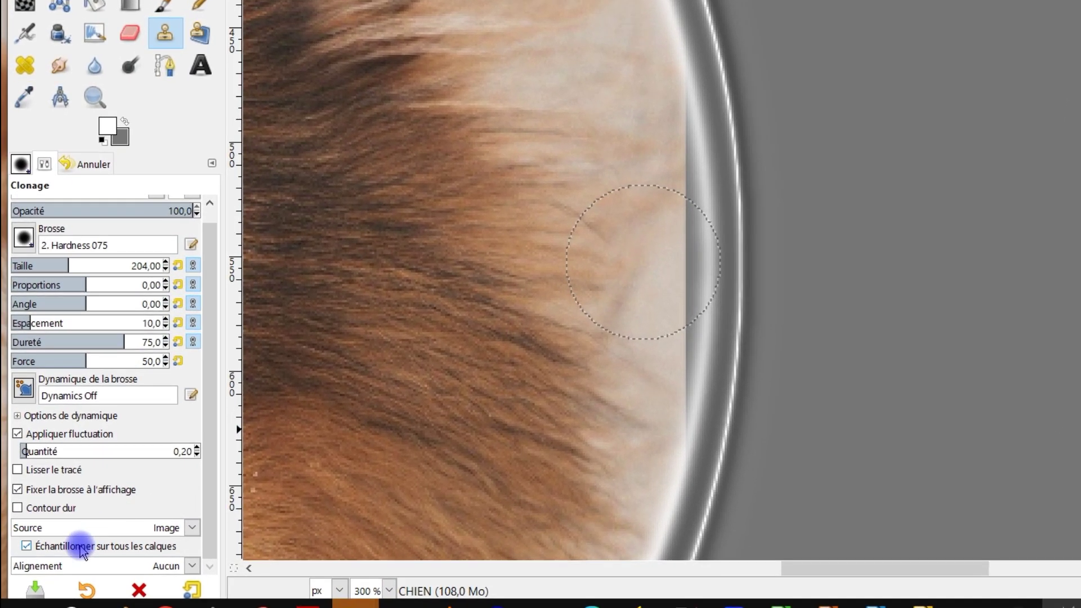
click(81, 548)
scroll(670, 278, up, 3)
scroll(410, 313, down, 2)
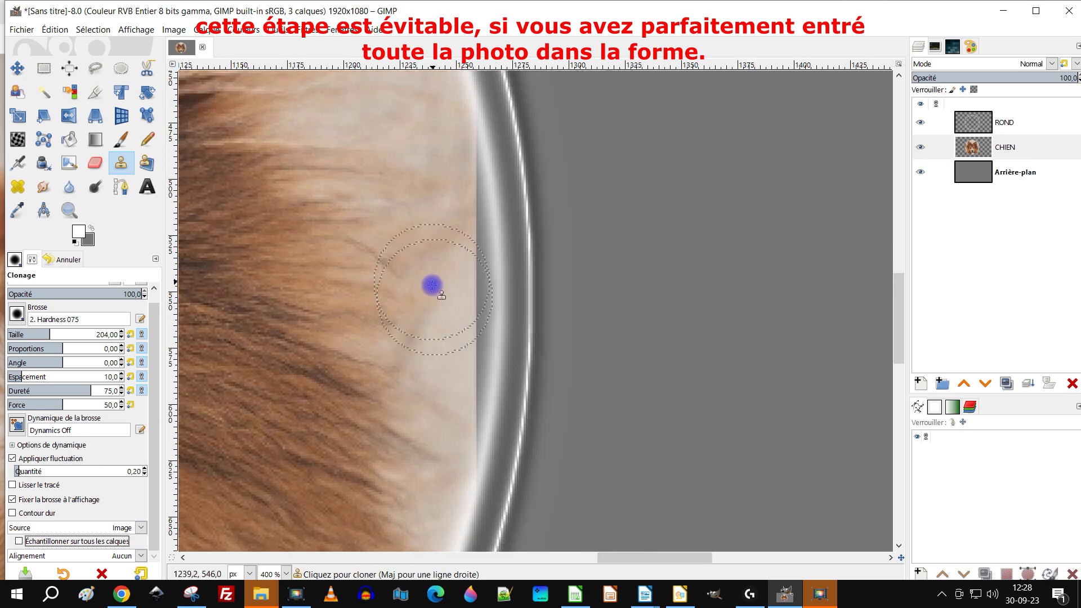
Sample fur near the photo's straight right edge and clone it over the gap next to the ring
scroll(432, 286, up, 1)
scroll(427, 212, up, 1)
ctrl+click(412, 195)
mouse_move(475, 207)
mouse_down()
mouse_move(475, 176)
mouse_move(481, 234)
mouse_move(468, 303)
mouse_move(483, 333)
mouse_move(487, 442)
mouse_move(475, 504)
mouse_move(501, 415)
mouse_move(489, 265)
mouse_up()
Sample the pale fur higher up the right side and clone it down along the rest of the gap
scroll(541, 394, up, 5)
scroll(601, 546, left, 2)
ctrl+click(486, 331)
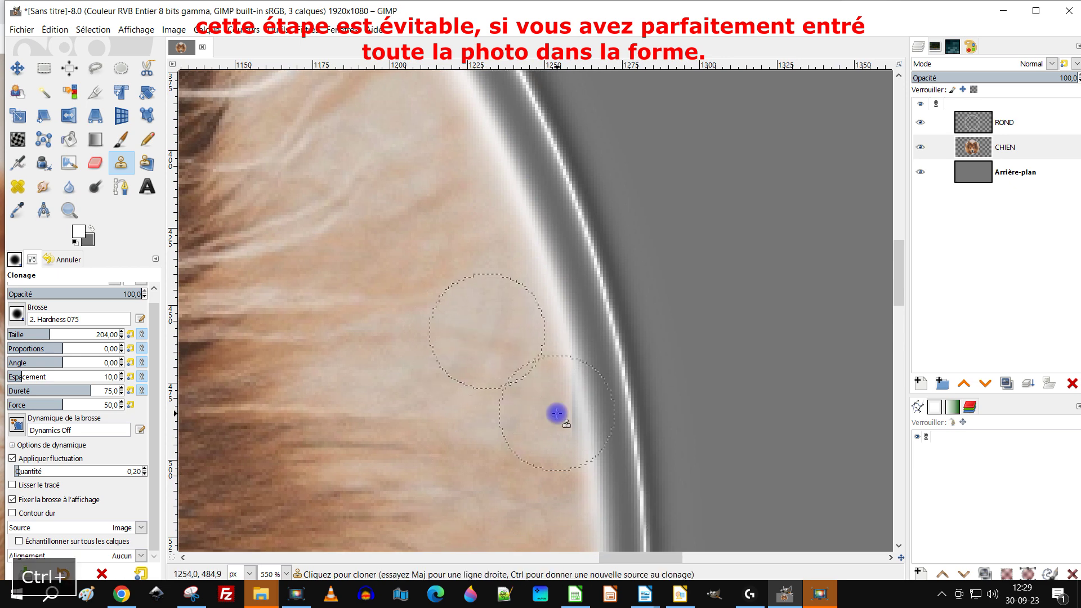
scroll(556, 413, down, 5)
scroll(556, 413, right, 2)
mouse_move(507, 405)
mouse_down()
mouse_move(480, 415)
mouse_move(495, 368)
mouse_move(521, 340)
mouse_move(483, 492)
mouse_move(492, 465)
mouse_move(496, 514)
mouse_up()
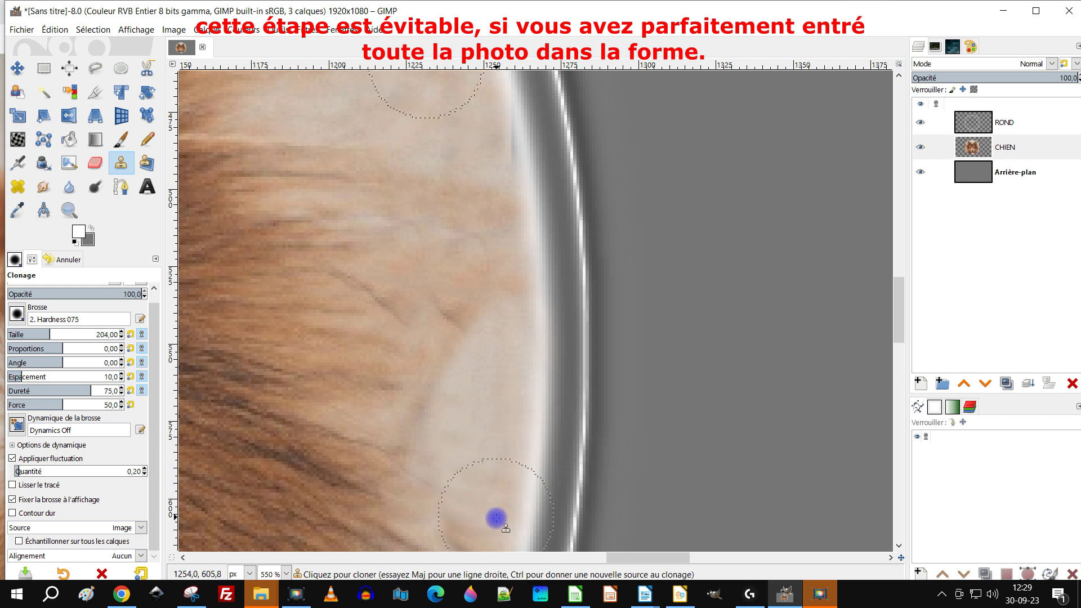
Resample nearby pale fur and clone over the remaining dark traces along the ring's inner right edge
scroll(563, 388, down, 2)
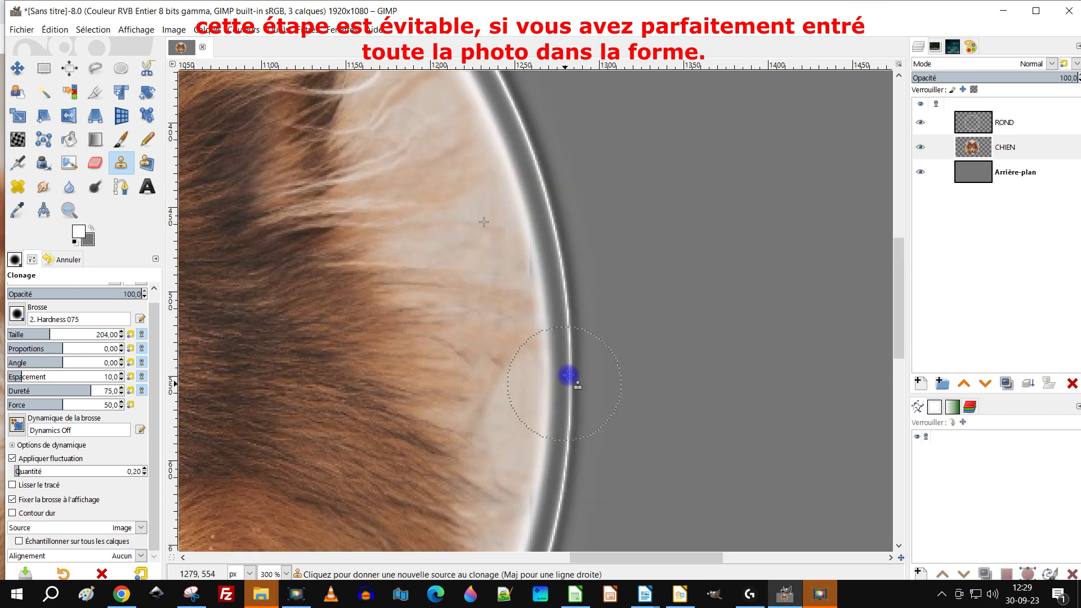
scroll(572, 299, up, 3)
ctrl+click(374, 297)
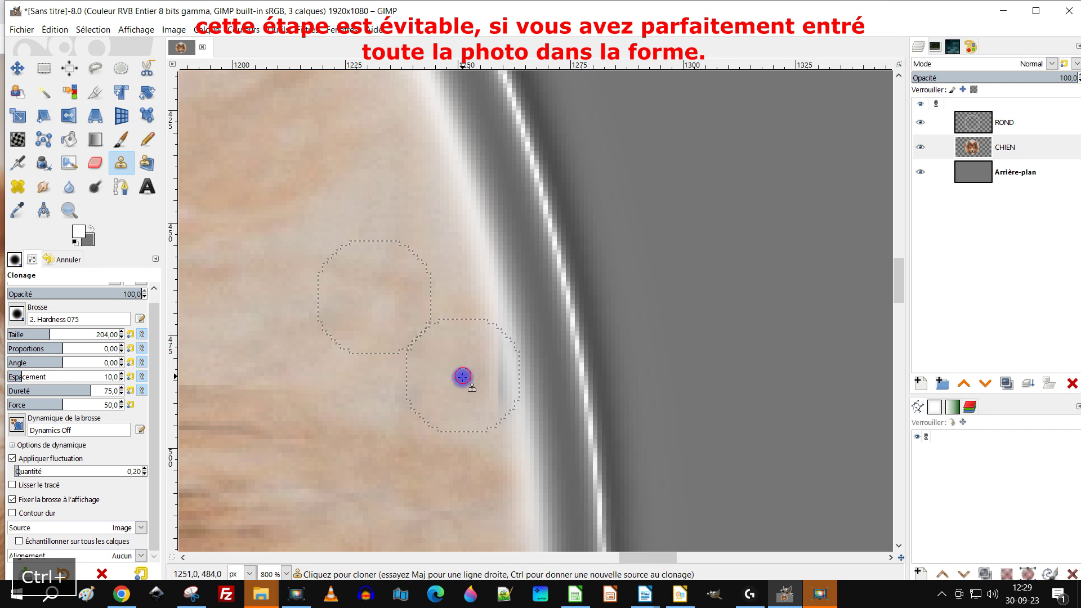
drag(462, 376, 473, 371)
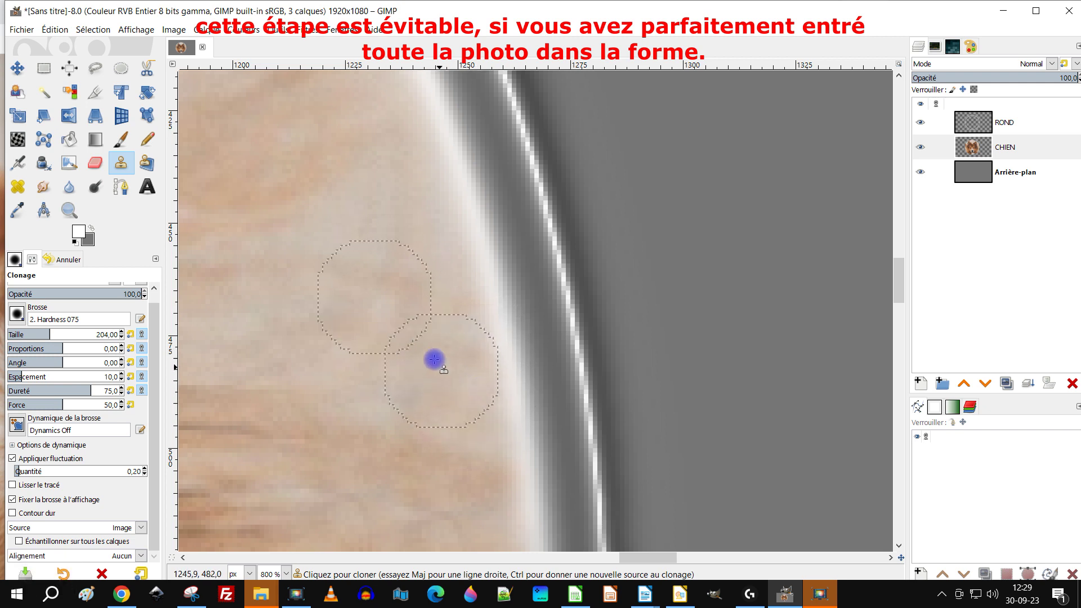
ctrl+click(376, 240)
scroll(490, 394, down, 10)
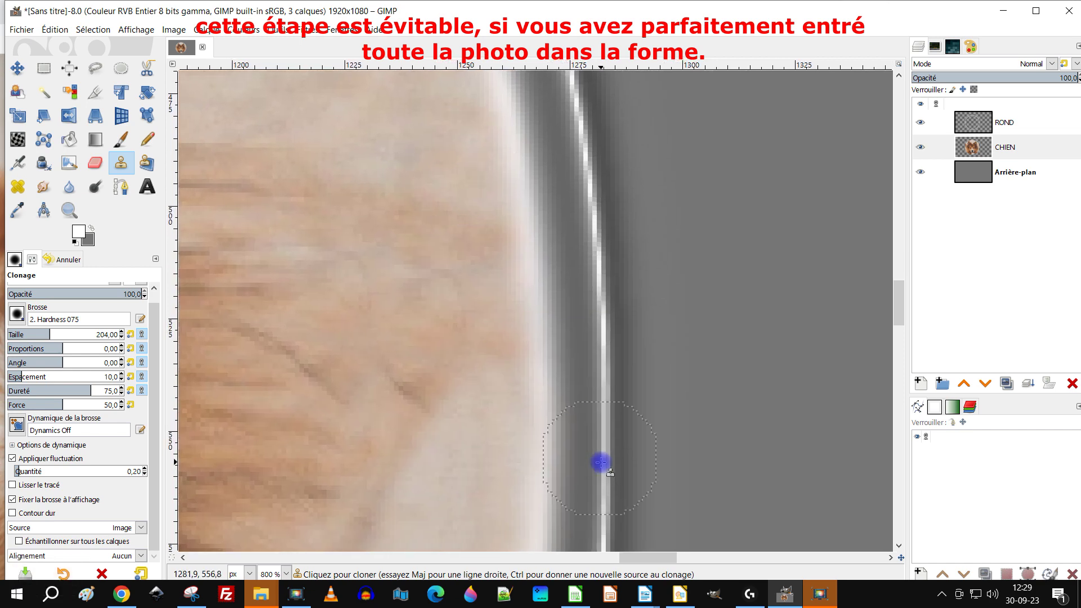
drag(557, 229, 562, 236)
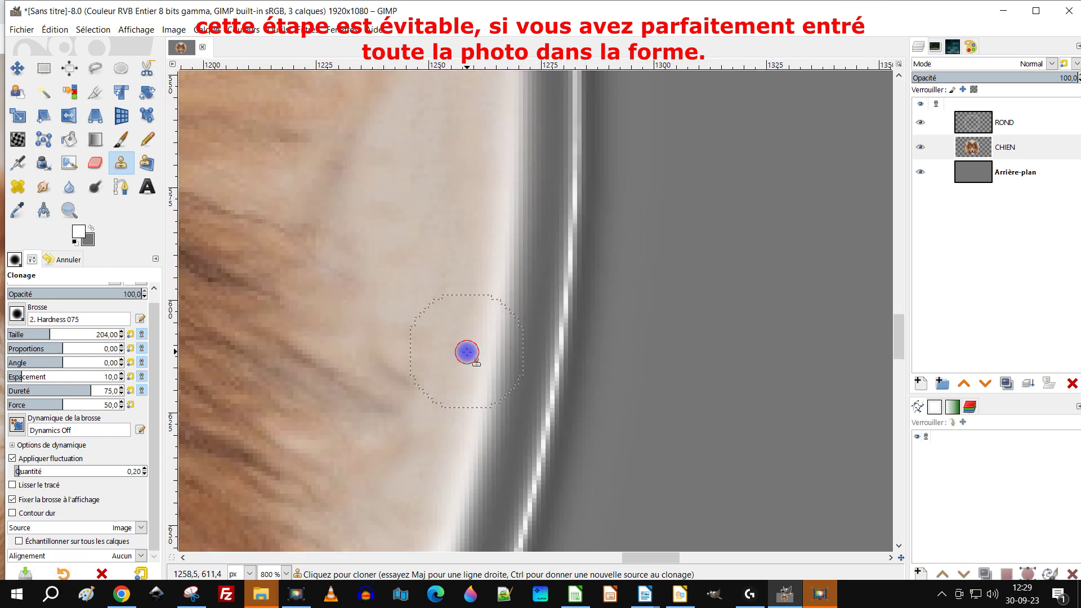
Sample the pale area at the ring's right edge and clone it over the hard fur boundary just above
scroll(444, 285, down, 6)
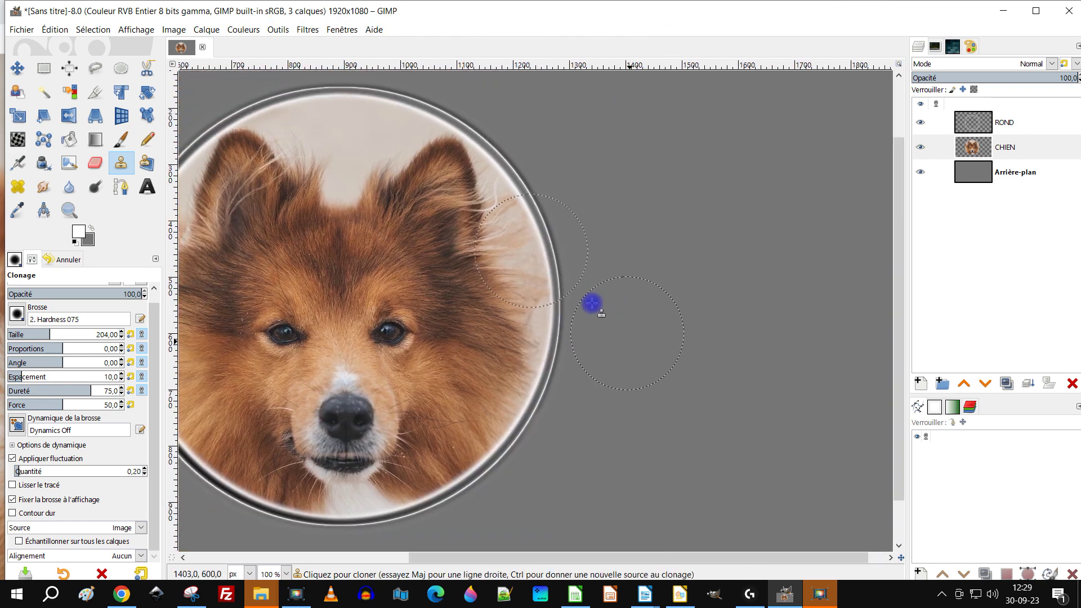
scroll(591, 304, up, 4)
scroll(439, 368, up, 2)
ctrl+click(429, 386)
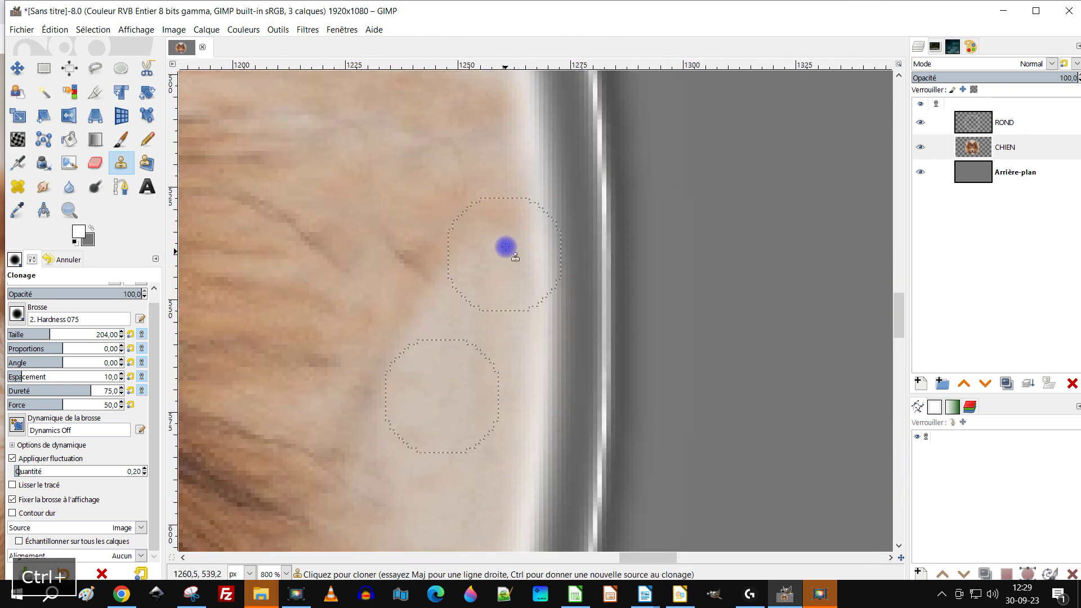
mouse_move(420, 265)
mouse_down()
mouse_move(465, 245)
mouse_move(479, 209)
mouse_up()
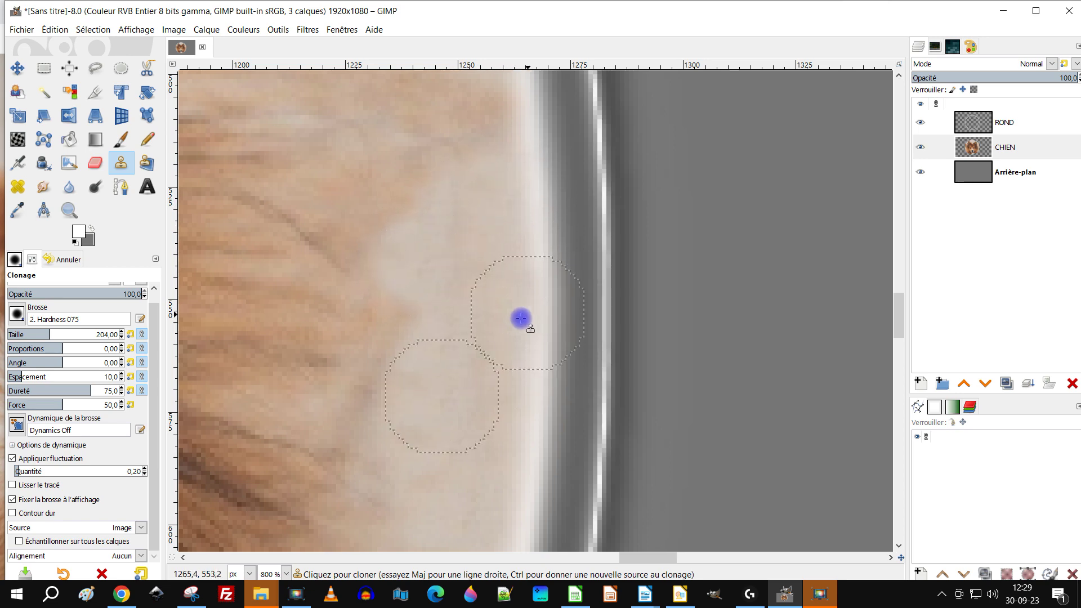
Clone pale background over the fur below the right ear and resample near the ring to even out the patch
scroll(555, 367, down, 5)
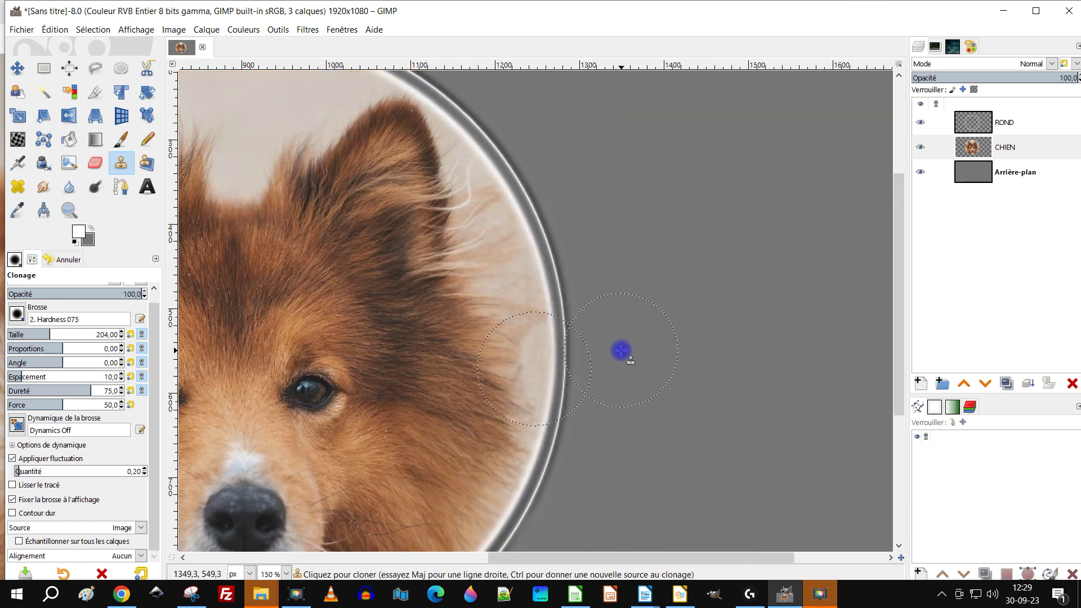
scroll(553, 359, up, 1)
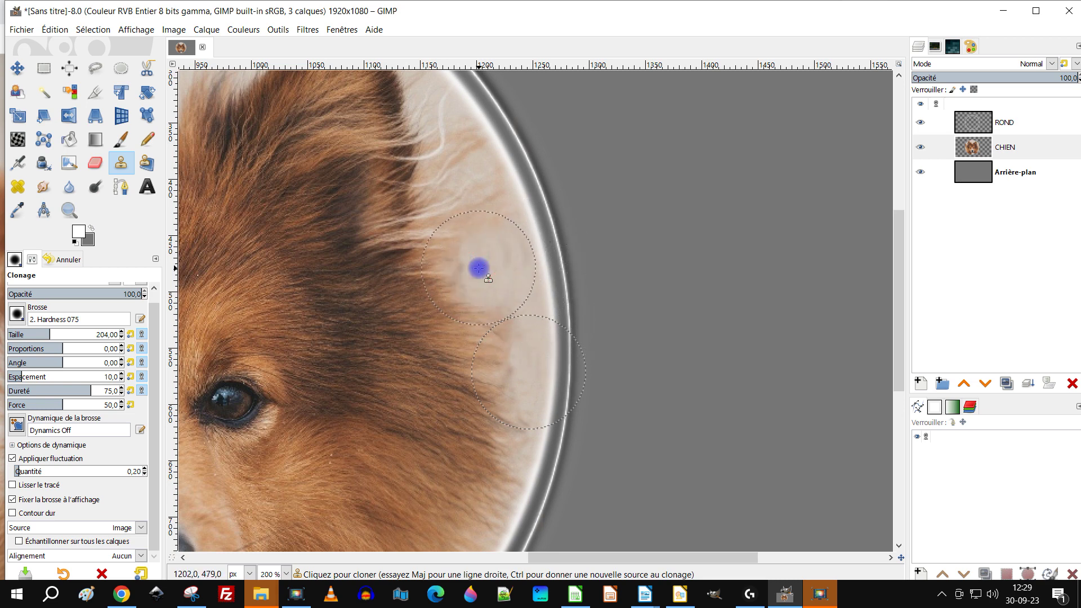
scroll(586, 289, down, 2)
scroll(540, 335, up, 5)
ctrl+click(559, 454)
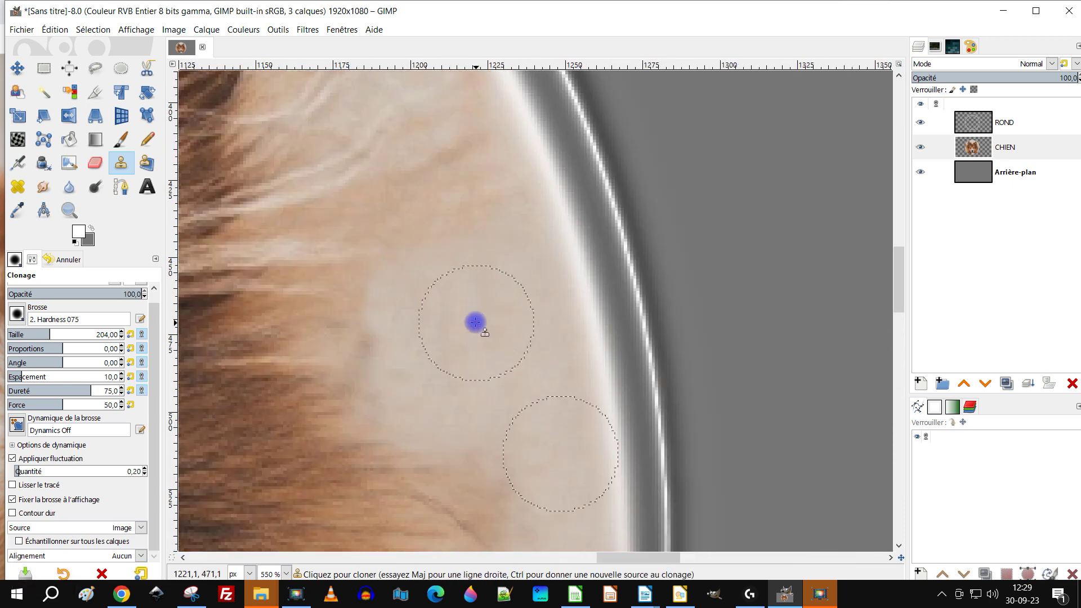
scroll(499, 312, down, 5)
scroll(555, 312, down, 2)
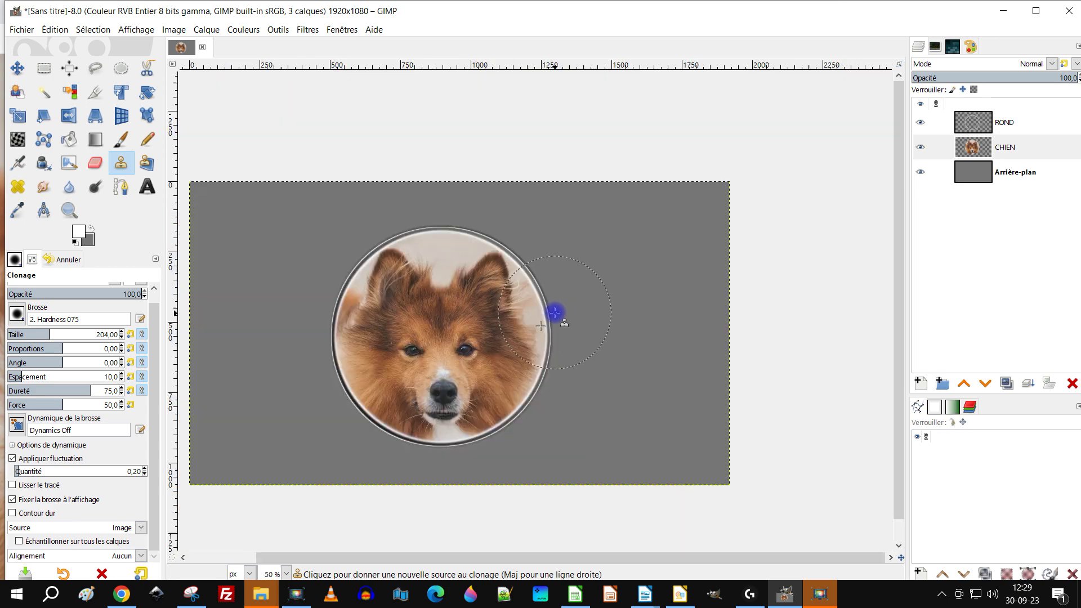
Touch up the cloned patch beside the ring with a newly sampled source so that it blends in
scroll(565, 340, up, 7)
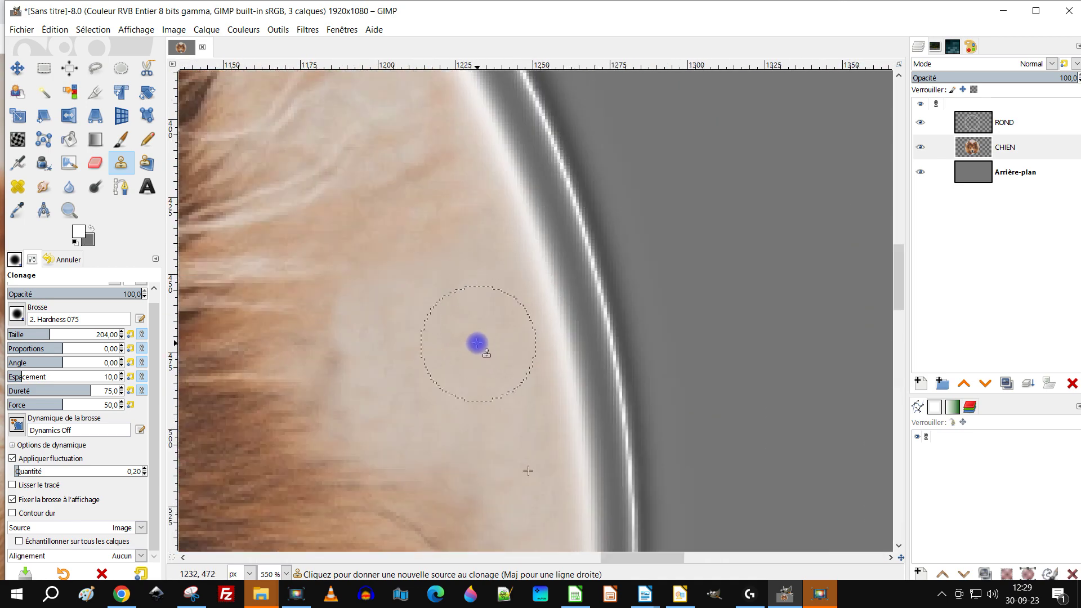
scroll(494, 392, up, 2)
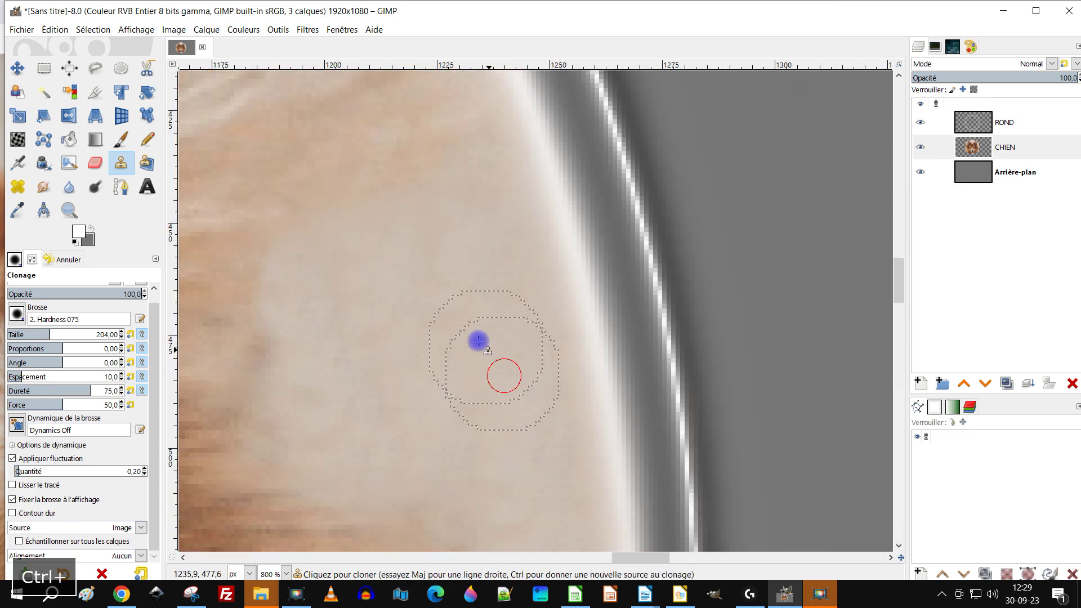
scroll(470, 322, down, 8)
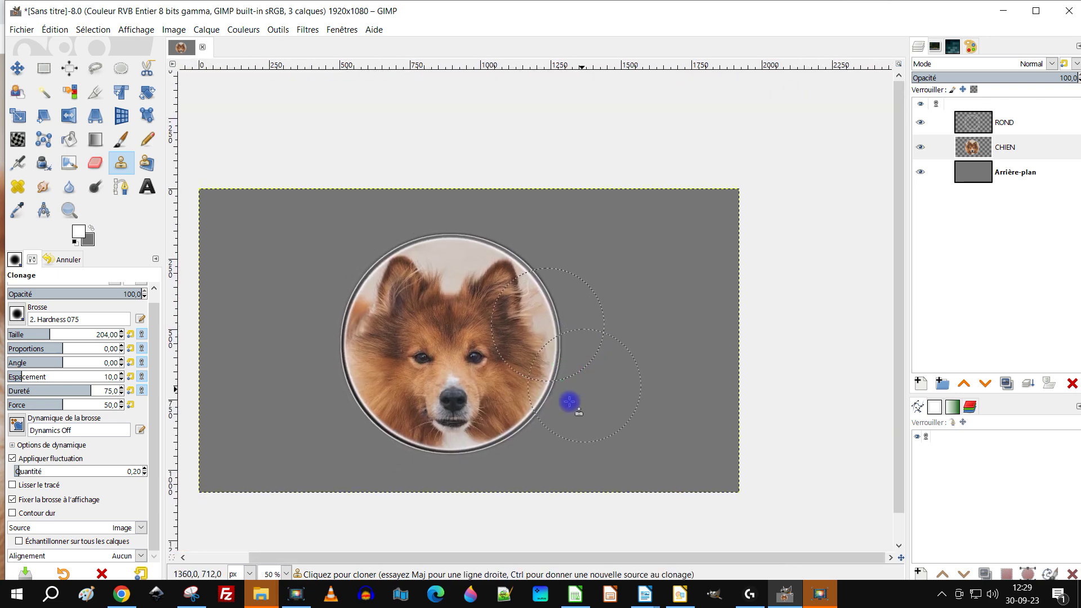
scroll(495, 357, up, 1)
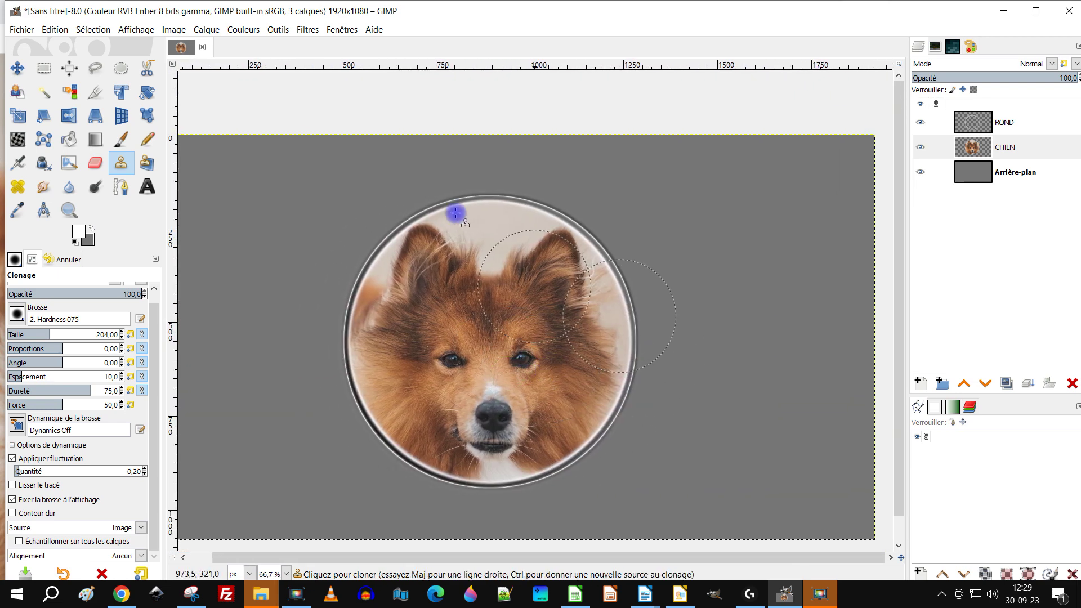
Leave the Clone tool by switching to the Rectangle Select tool
click(44, 69)
scroll(541, 191, down, 1)
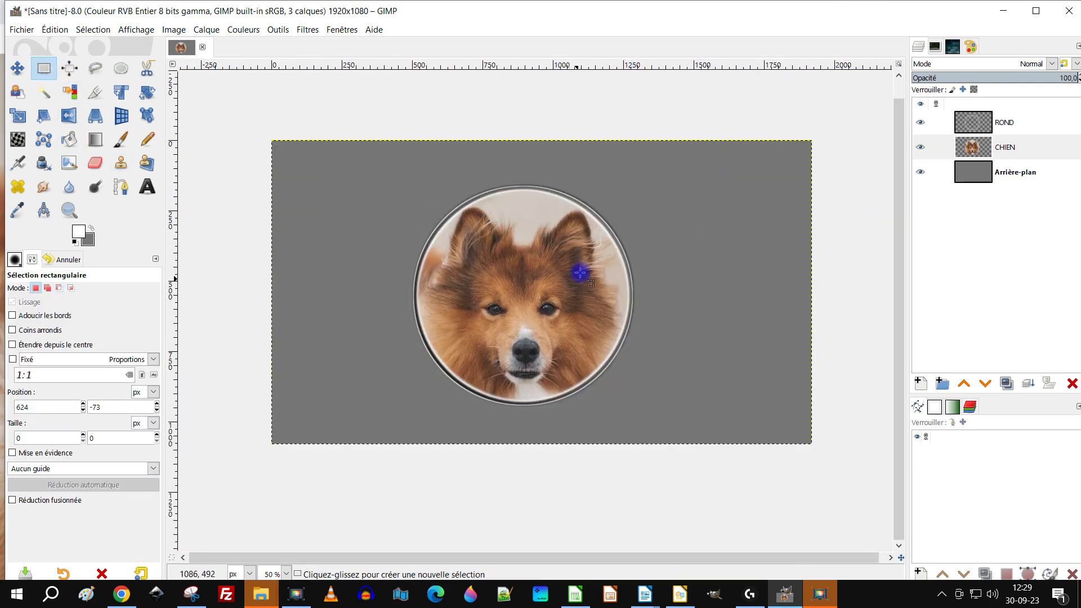
drag(641, 275, 630, 294)
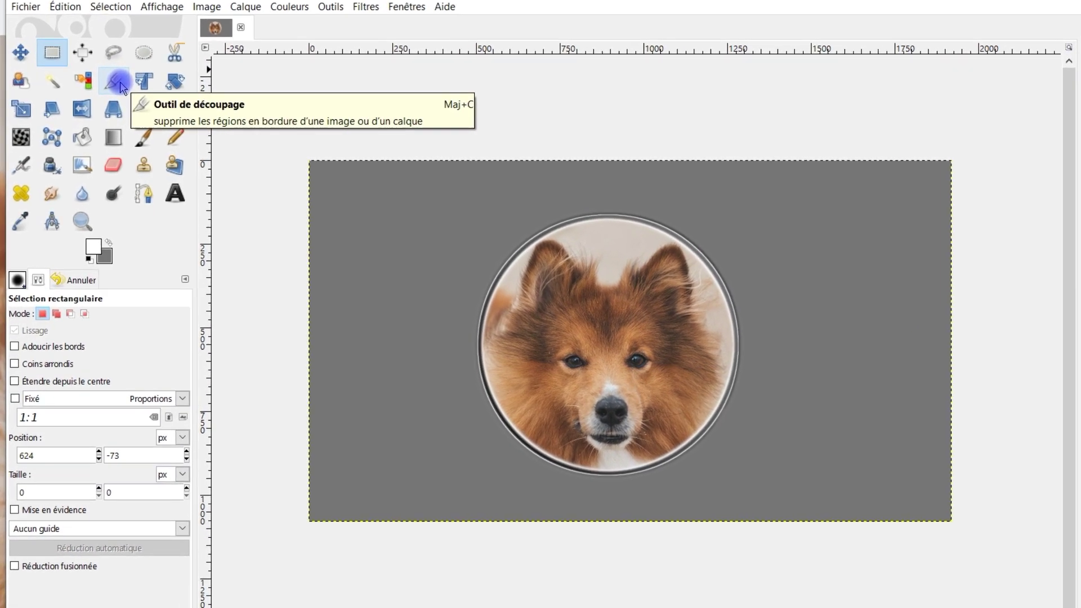
Crop the image closely around the ring with a small margin, to about 822 × 832 px
click(100, 93)
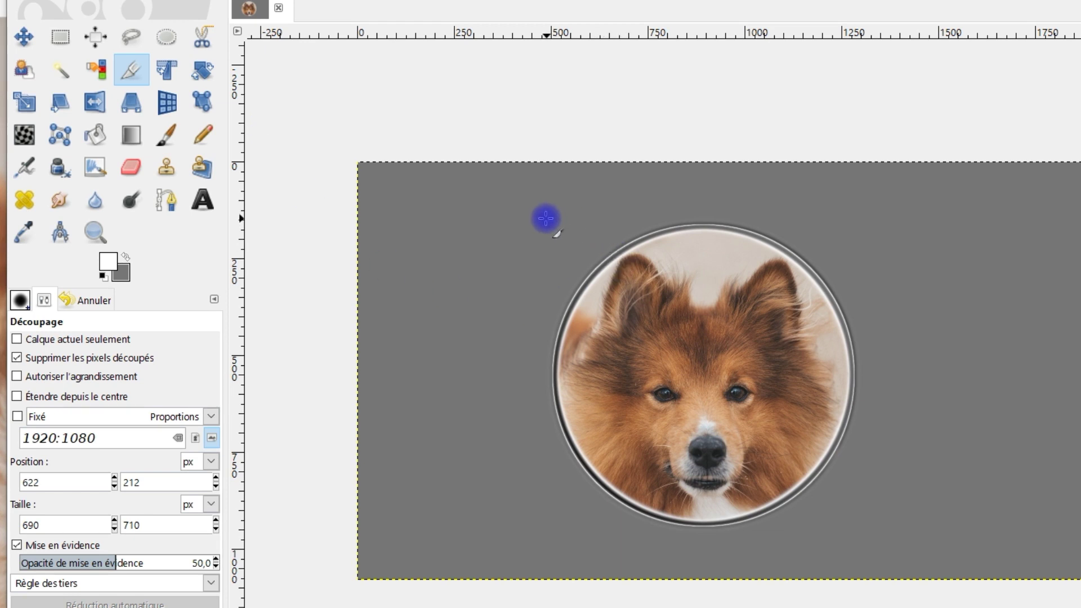
drag(544, 213, 854, 550)
click(129, 75)
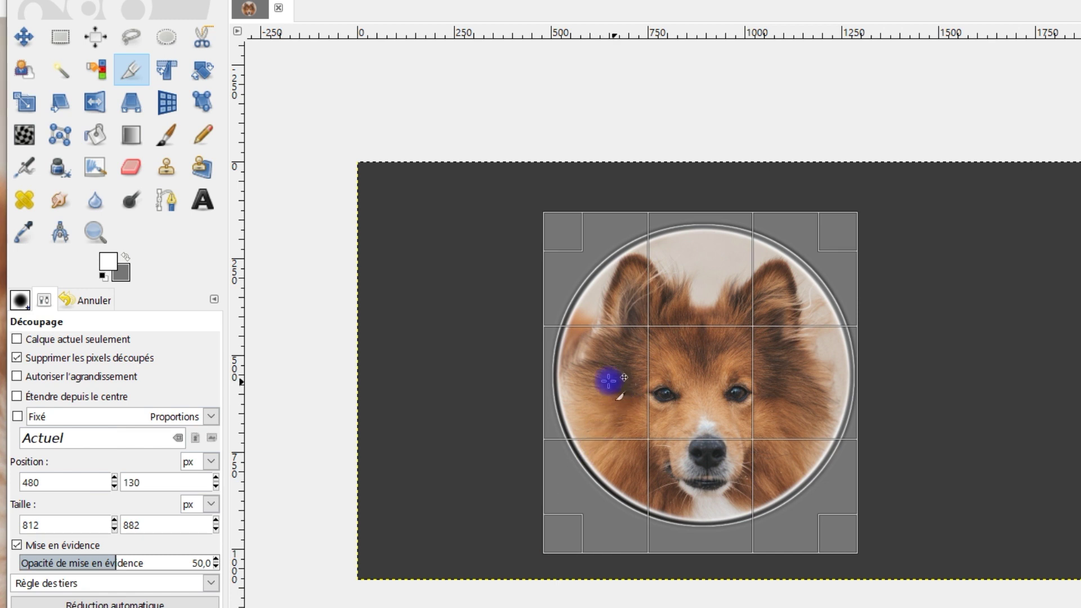
drag(557, 380, 557, 381)
drag(840, 378, 843, 378)
drag(714, 536, 713, 516)
drag(704, 234, 711, 239)
click(715, 374)
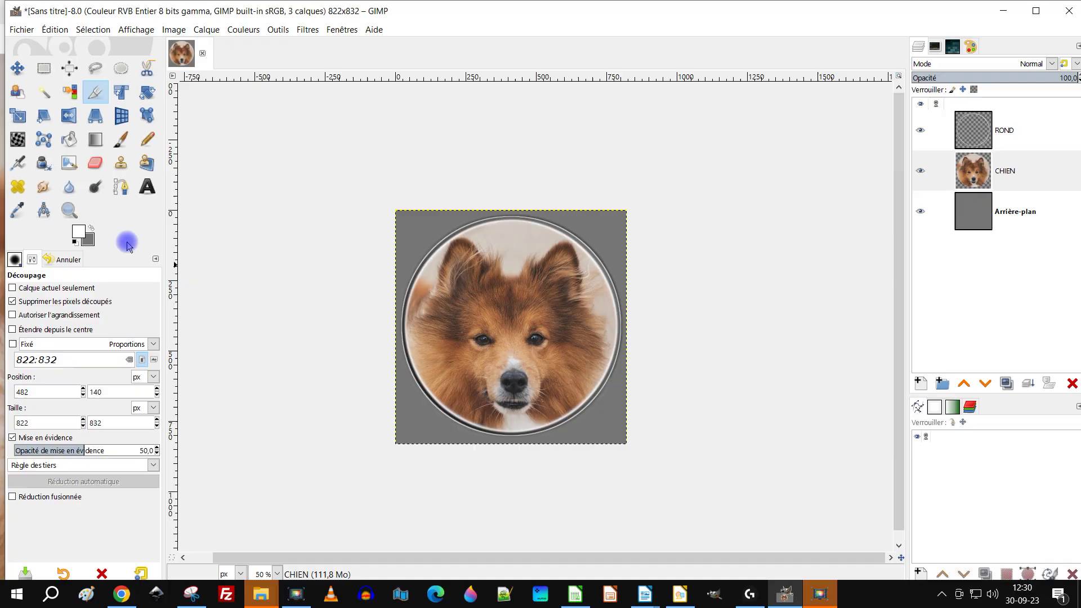
Hide the Arrière-plan layer so that the area outside the ring is transparent
click(70, 210)
drag(383, 199, 656, 467)
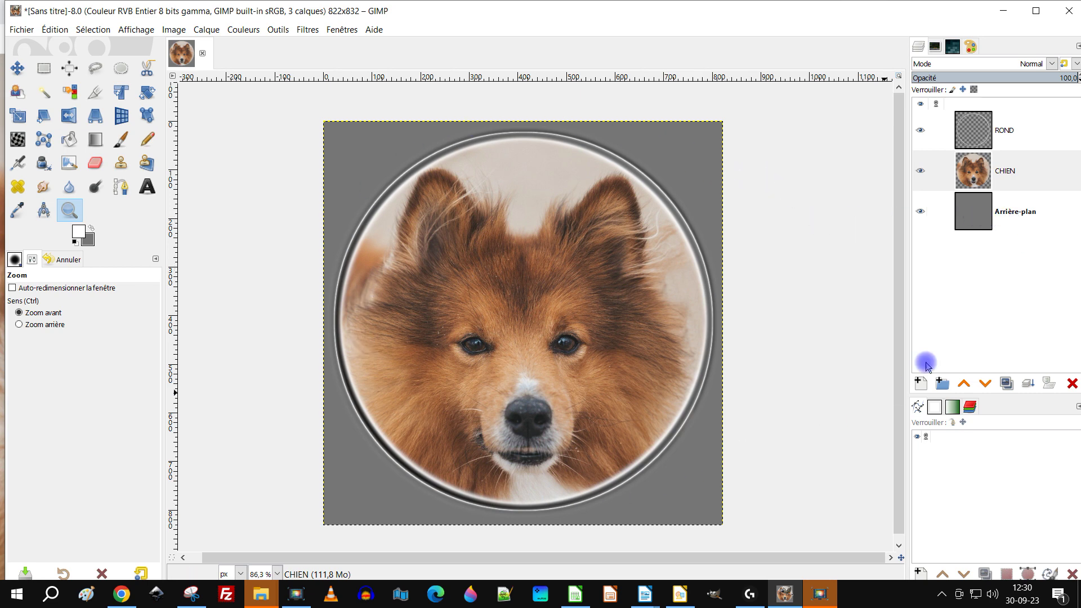
click(921, 213)
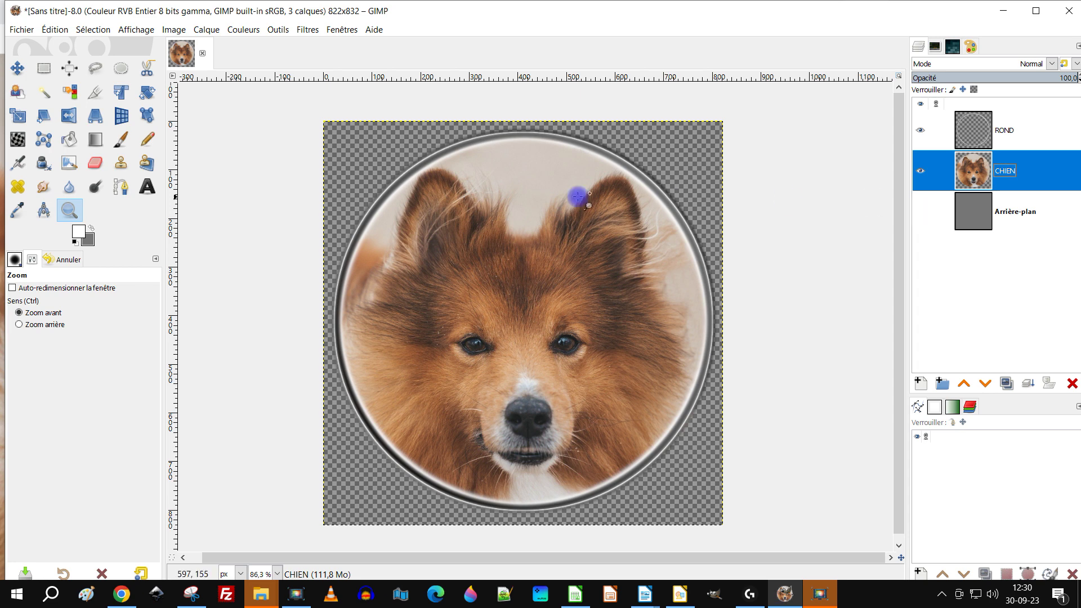
Export the image as CERCLE ET CHIERN.png into the 09-septembre folder under 2023, keeping the default PNG options
click(20, 30)
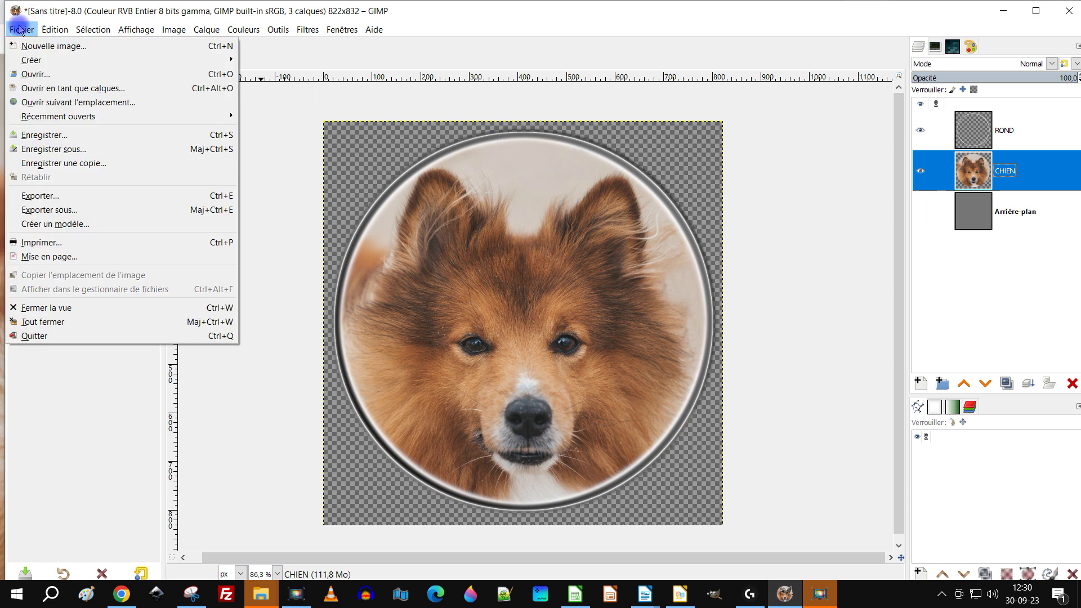
click(56, 209)
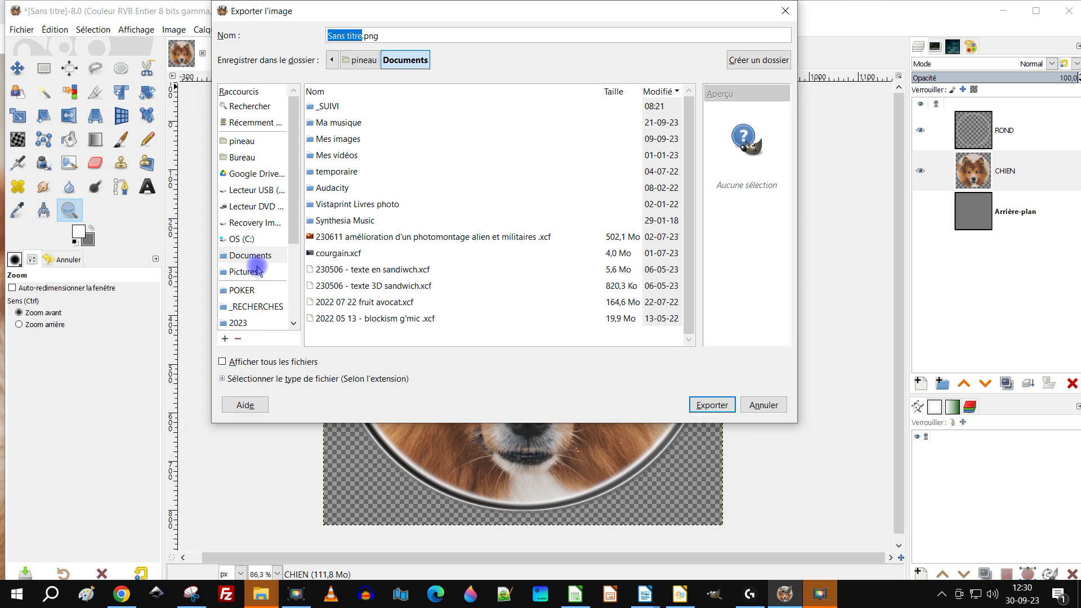
click(247, 322)
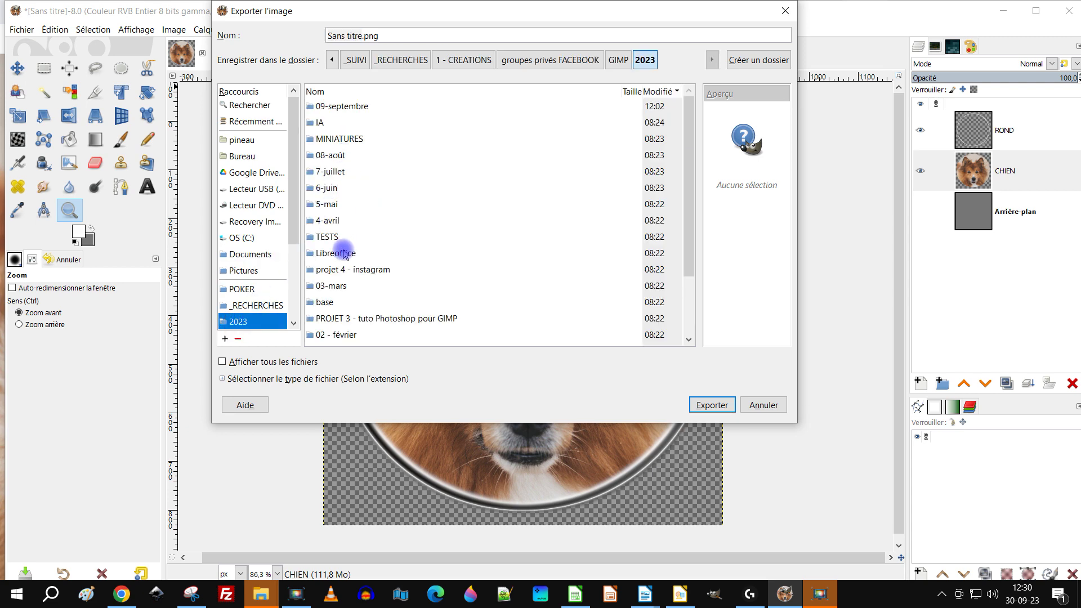
double_click(338, 107)
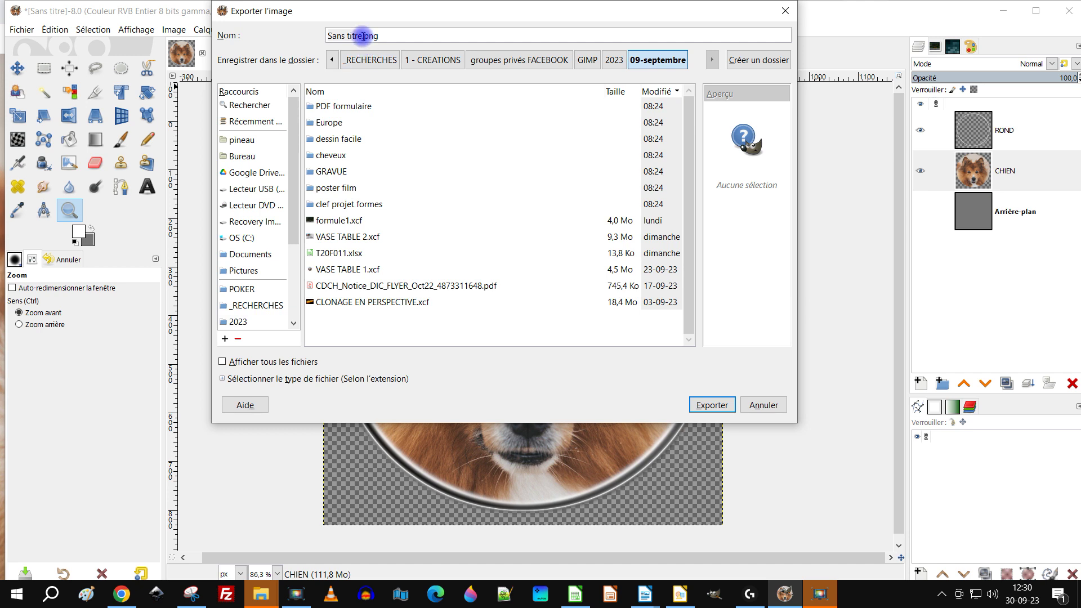
drag(361, 35, 270, 34)
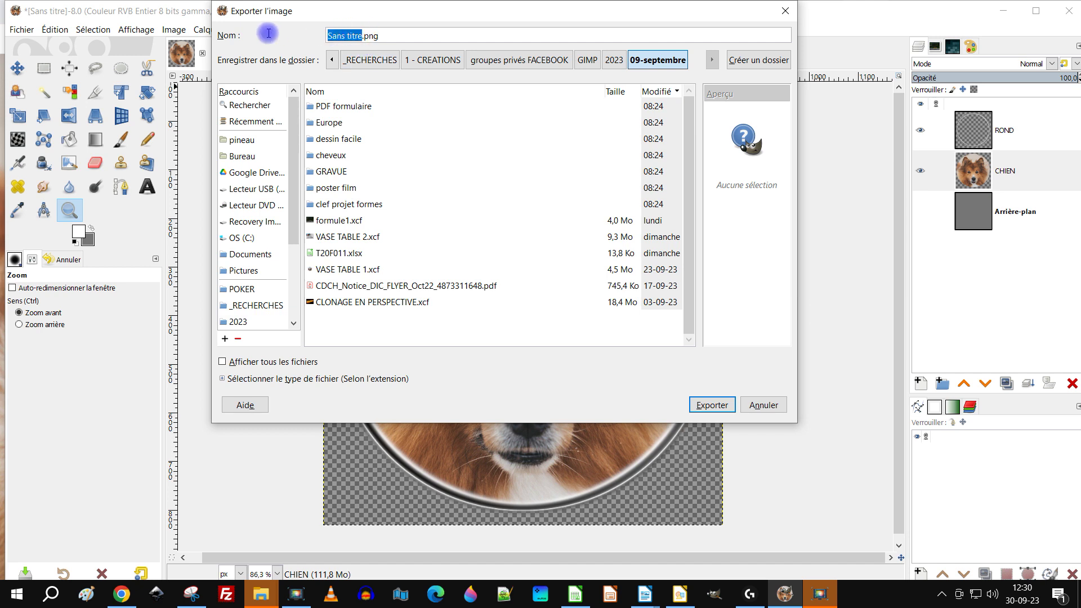
text(CERCLE ET CHIERN)
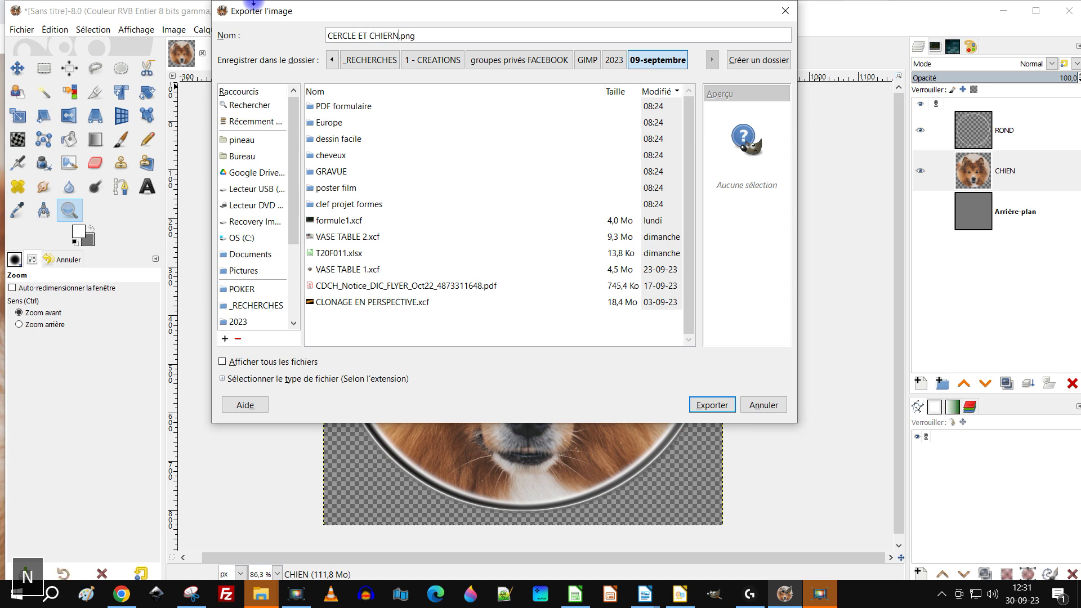
key(shift+Right)
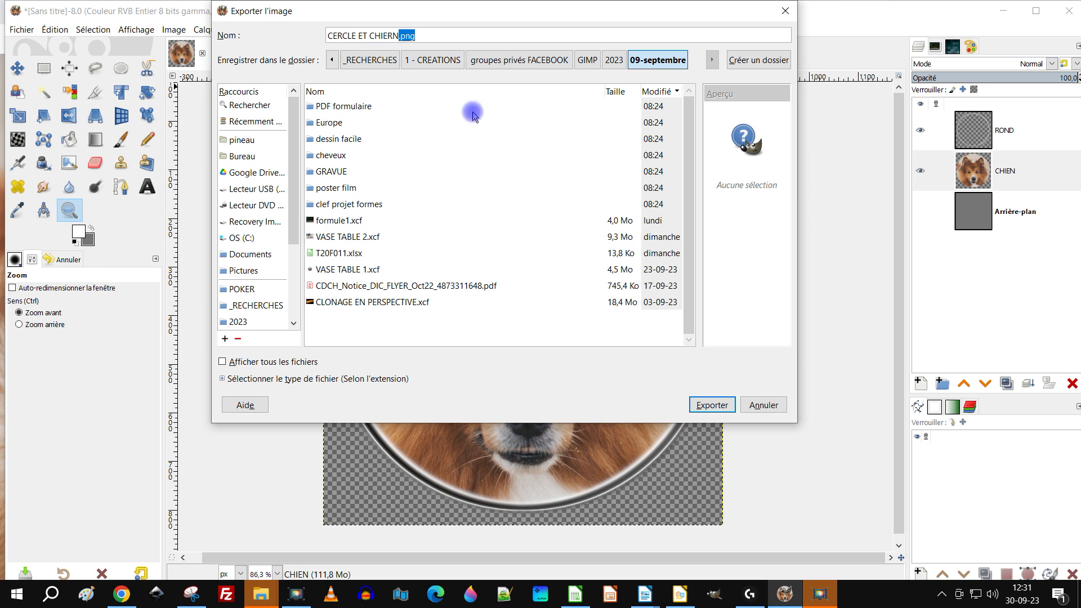
click(712, 406)
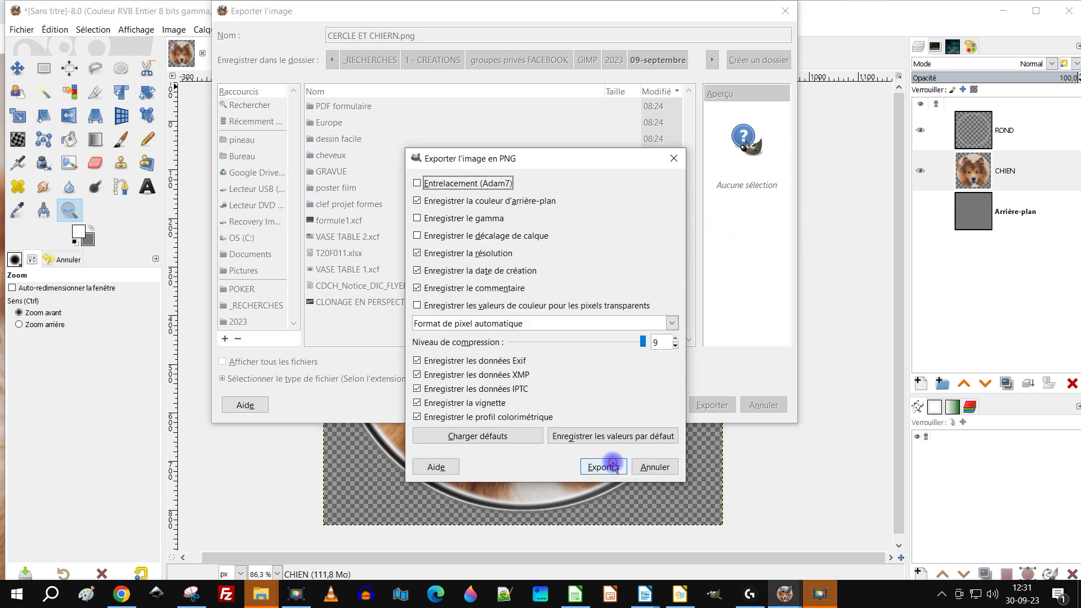
click(613, 466)
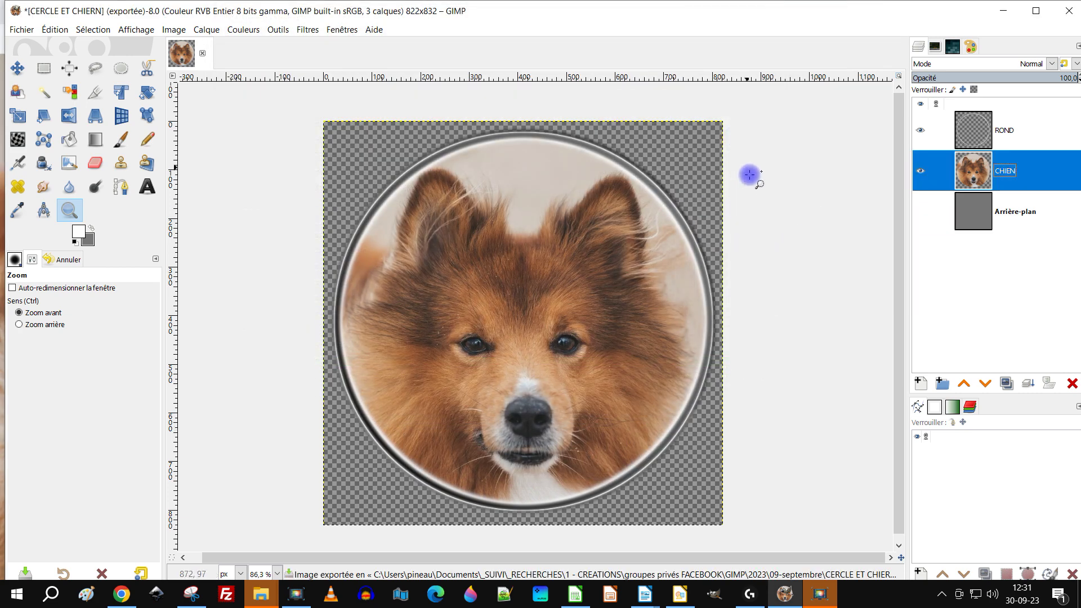
Switch to LibreOffice Impress and delete the title and text placeholders from the blank slide
click(612, 595)
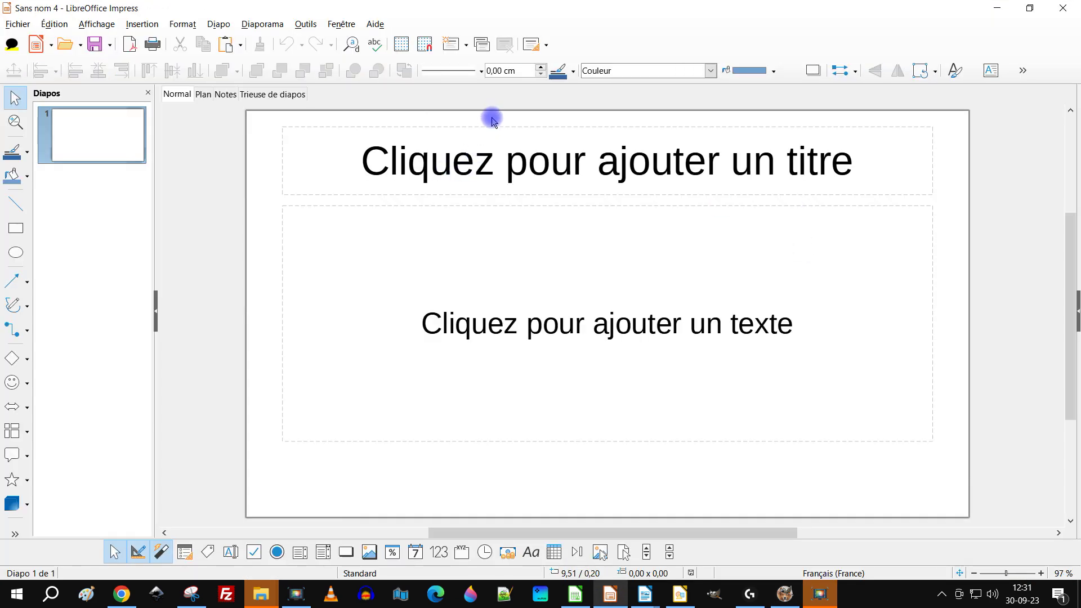
click(489, 130)
key(Delete)
click(510, 205)
key(Delete)
Insert the image CERCLE ET CHIERN.png from the 09-septembre folder onto the empty slide
click(142, 24)
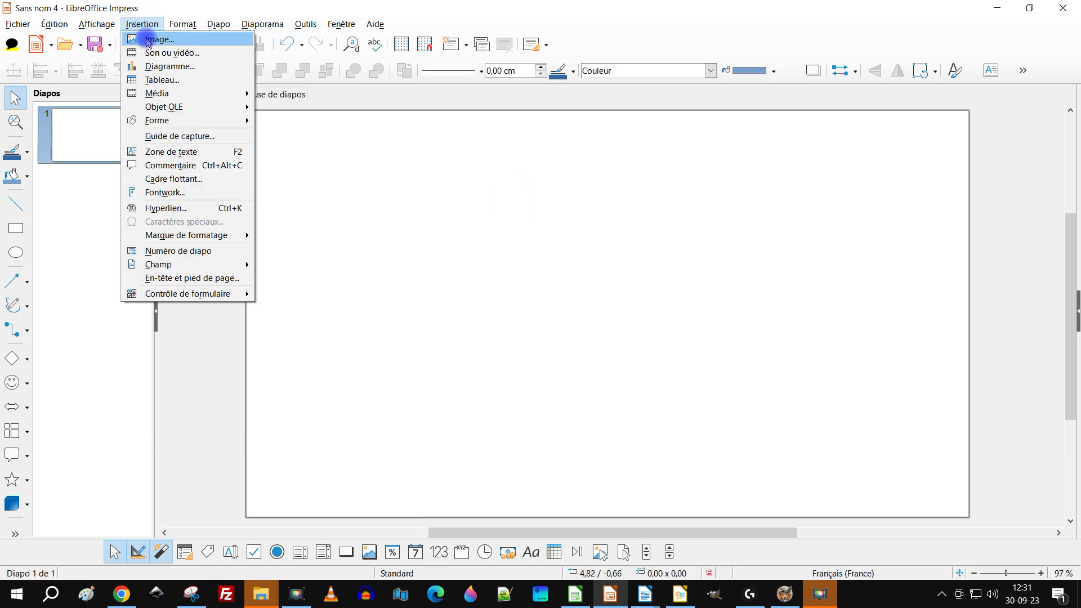
click(148, 40)
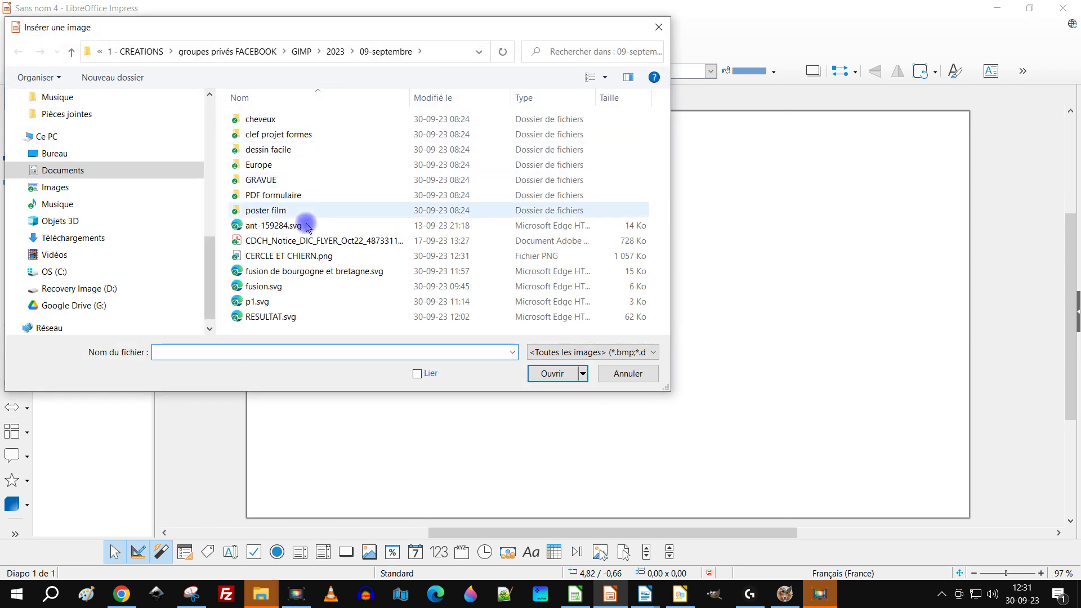
double_click(300, 256)
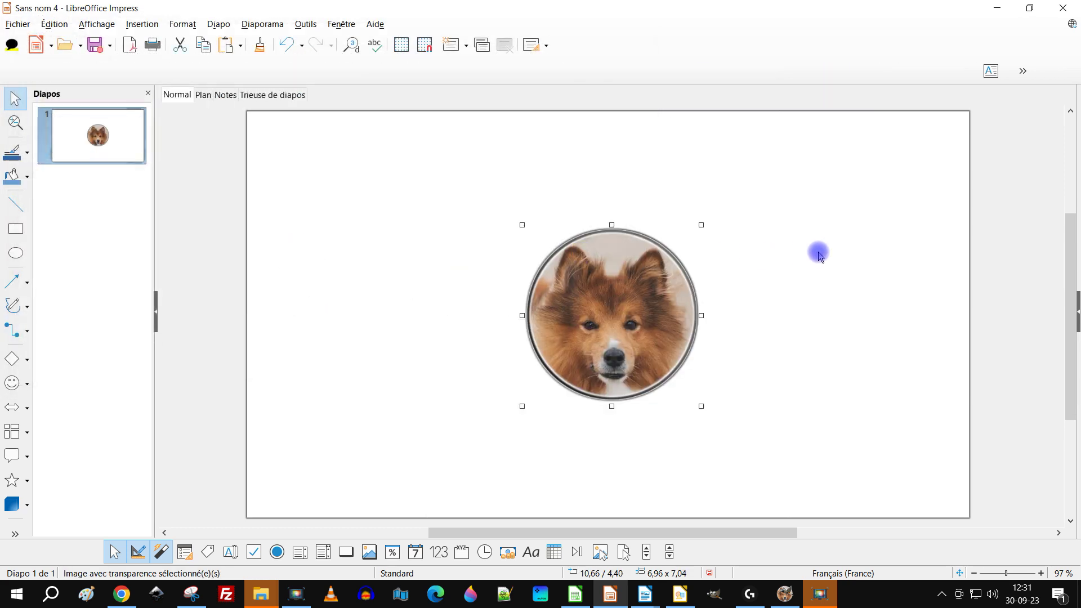
click(817, 255)
Give the slide a solid blue background with hex colour 729fcf
right_click(860, 161)
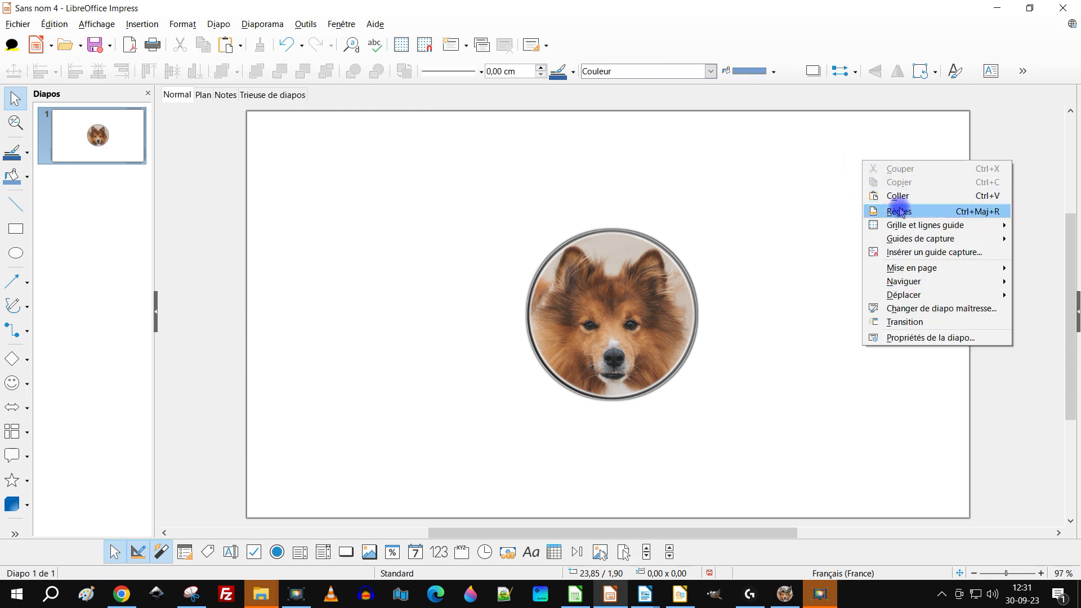
click(890, 336)
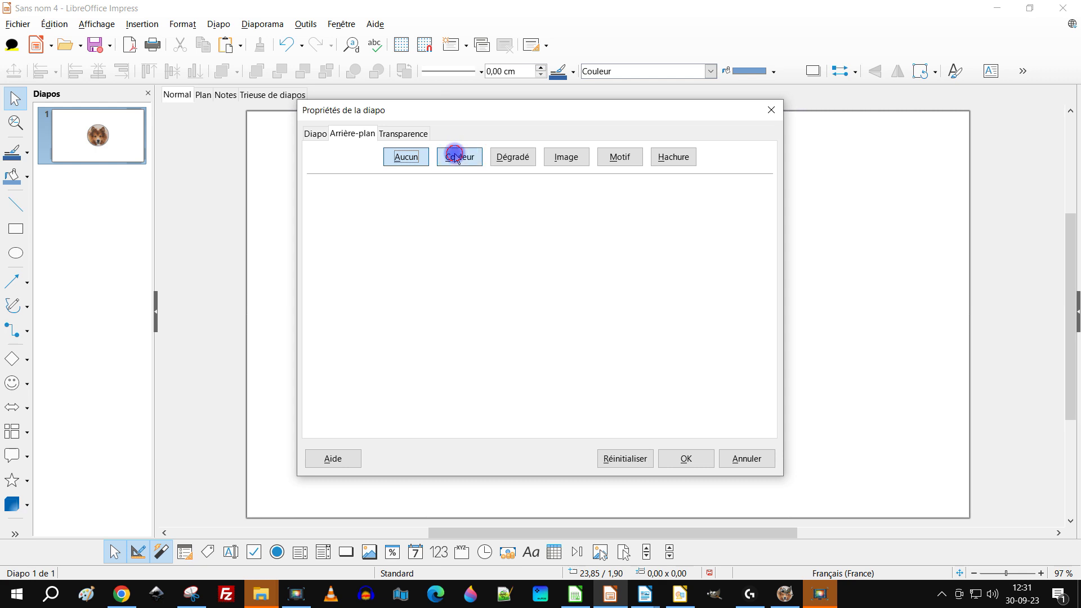
click(455, 156)
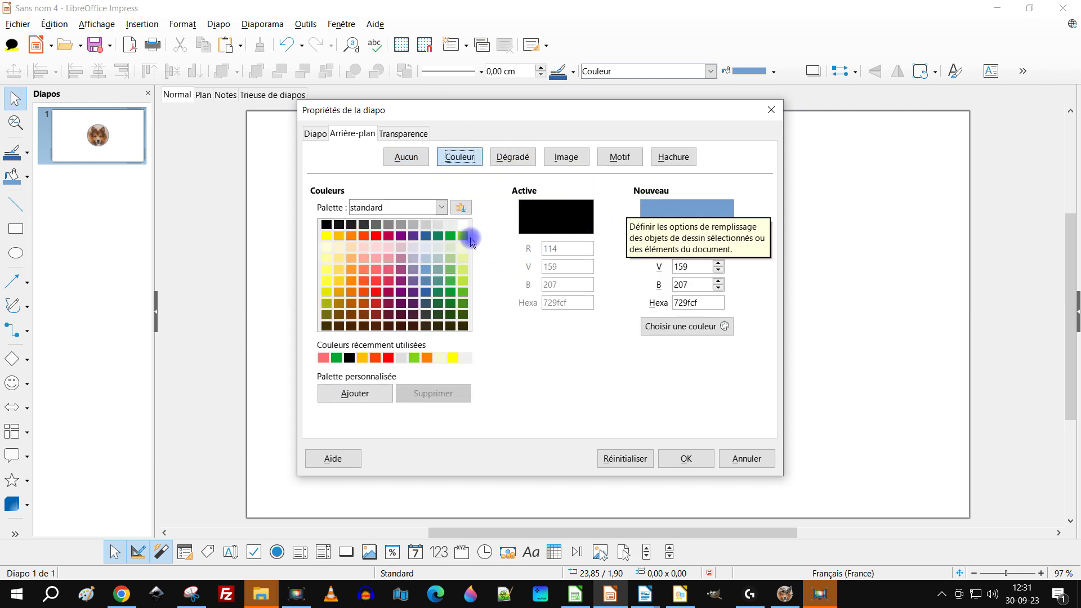
click(686, 458)
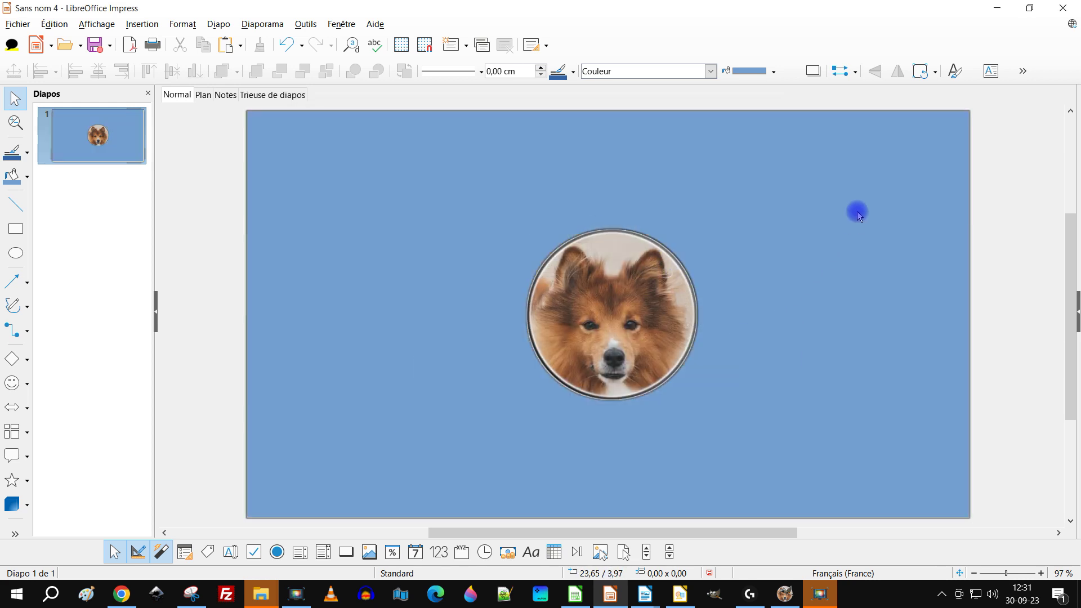
Change the slide background to the light red palette colour ff6d6d
right_click(763, 167)
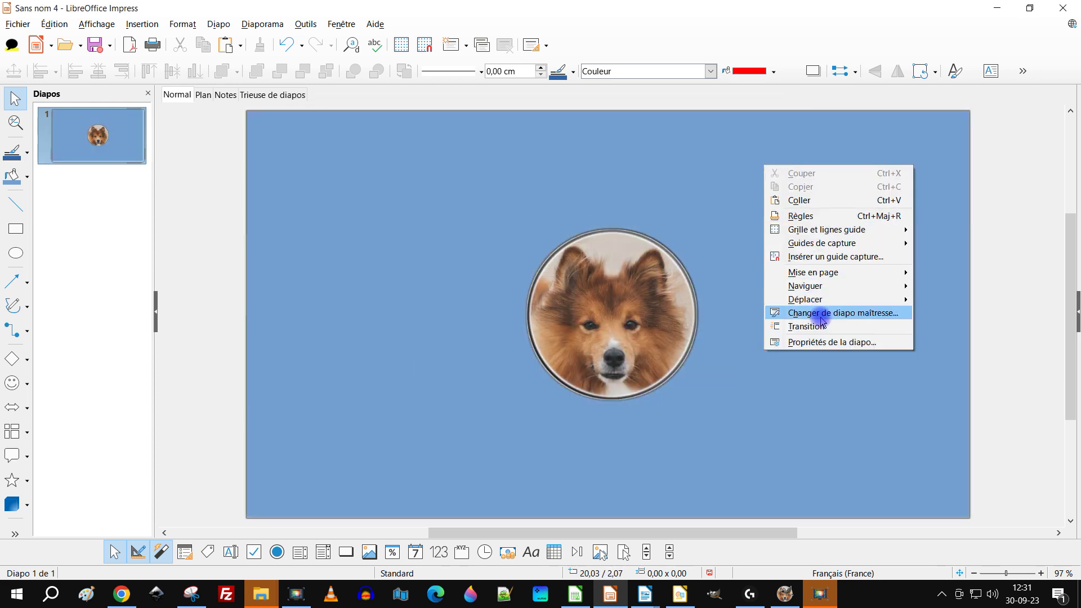
click(820, 341)
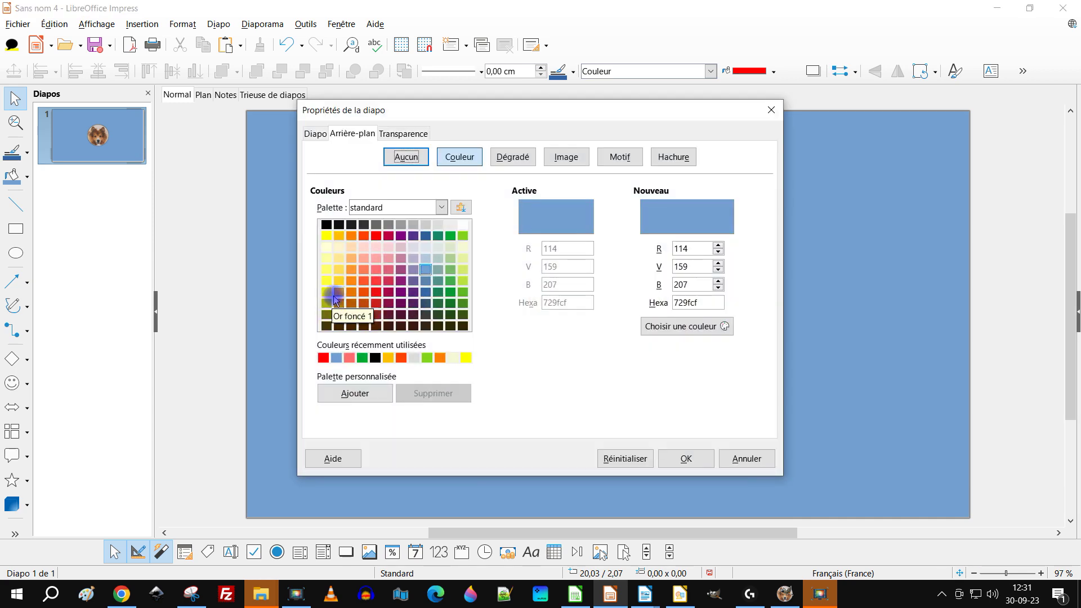
click(376, 269)
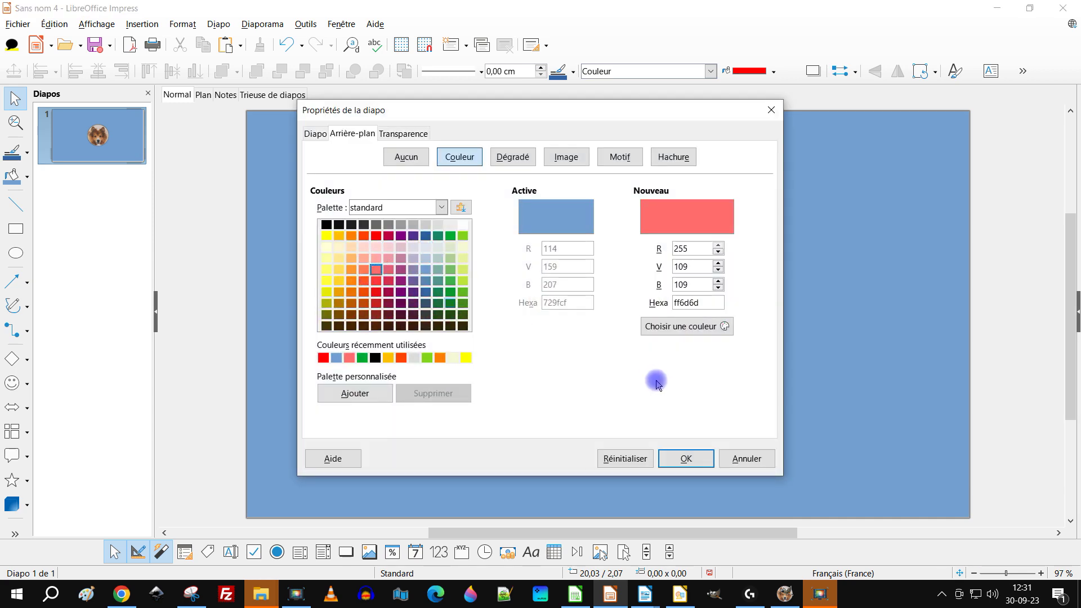
click(682, 457)
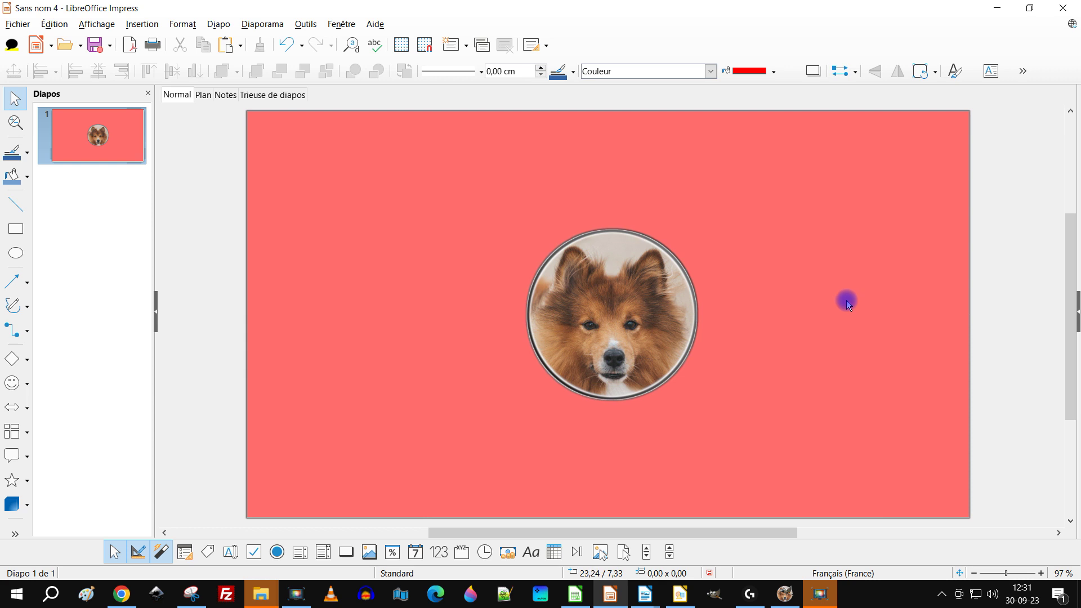
Move the round dog image to the slide's upper-left corner and scale it down to about 3.81 × 3.86 cm
scroll(713, 335, up, 2)
scroll(711, 330, down, 3)
click(652, 295)
drag(652, 295, 429, 202)
drag(479, 299, 413, 229)
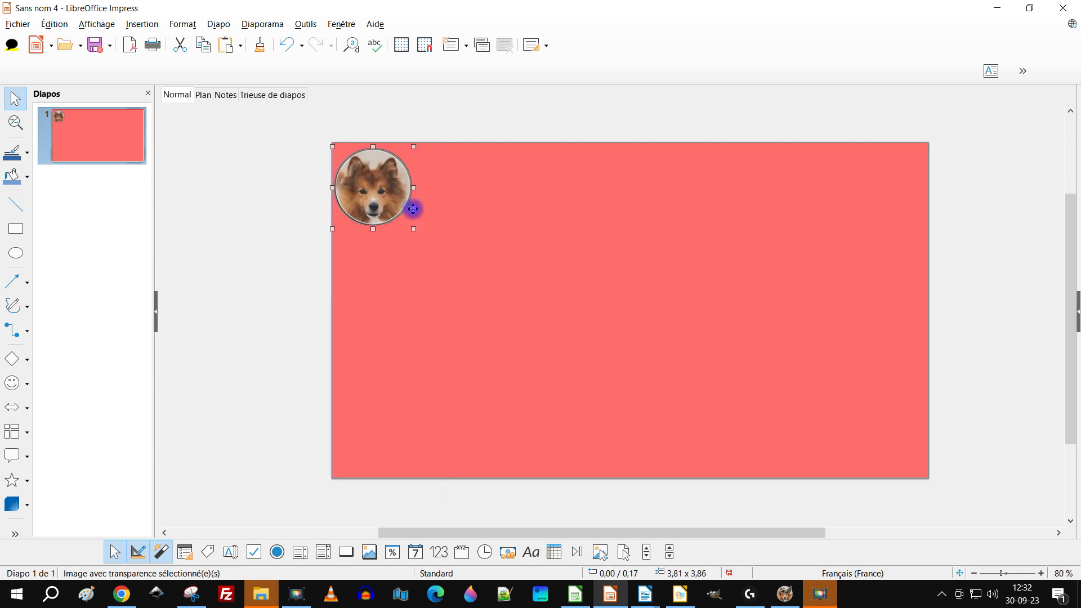
drag(396, 192, 409, 206)
click(574, 188)
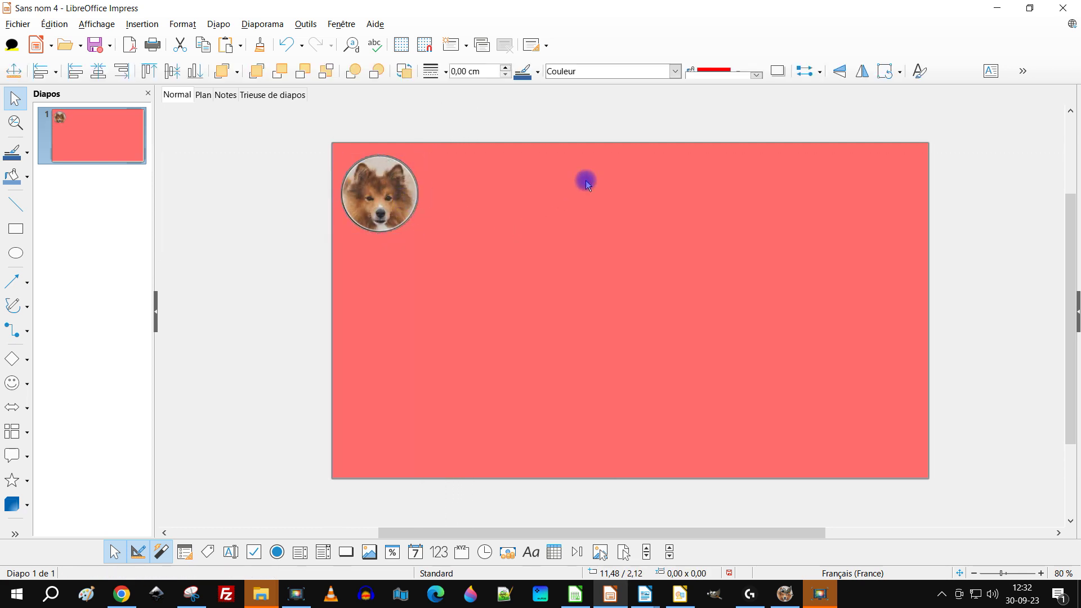
Switch to GIMP and apply Color Temperature to the ROND layer with original temperature 12000 and intended temperature about 5766.7
click(785, 594)
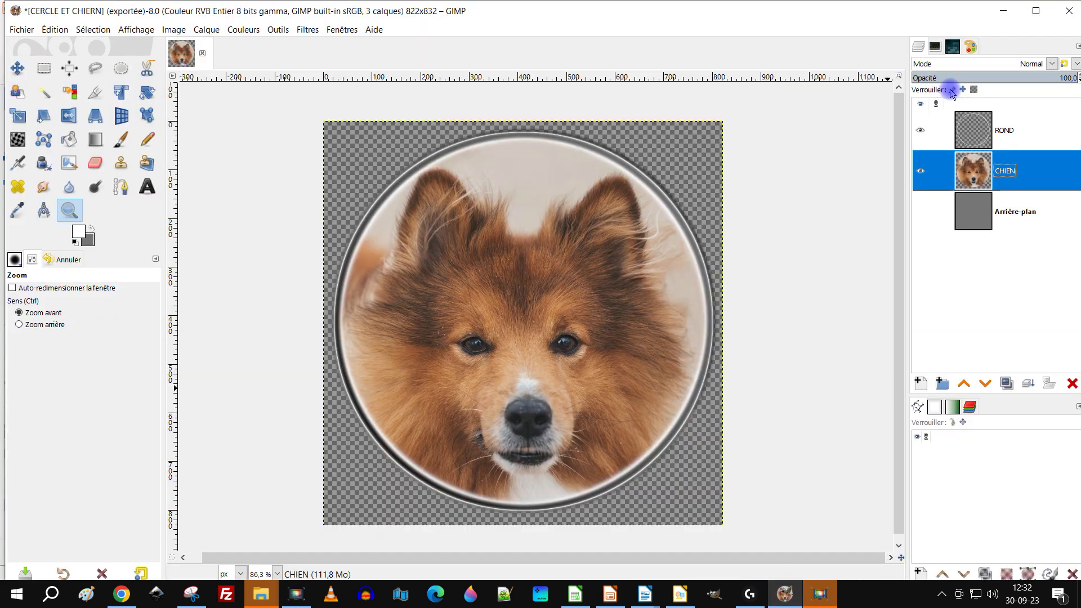
click(980, 148)
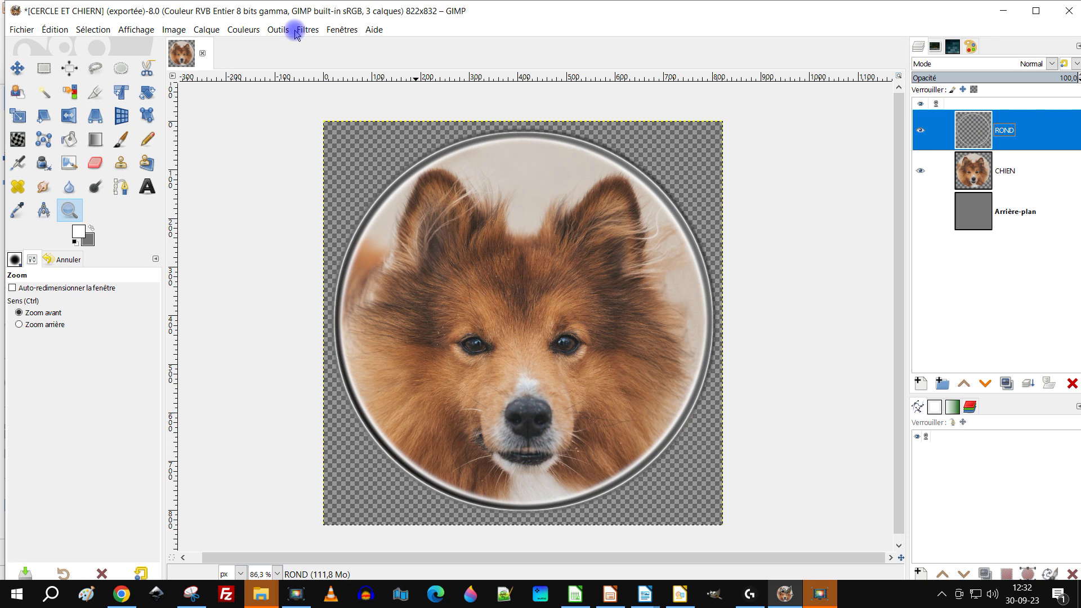
click(248, 31)
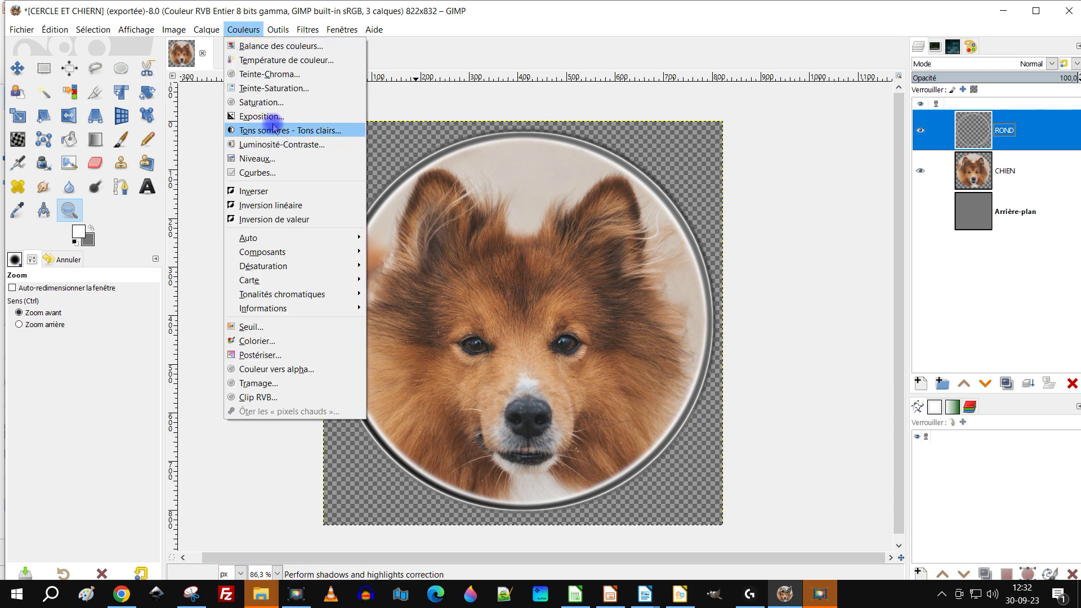
click(294, 67)
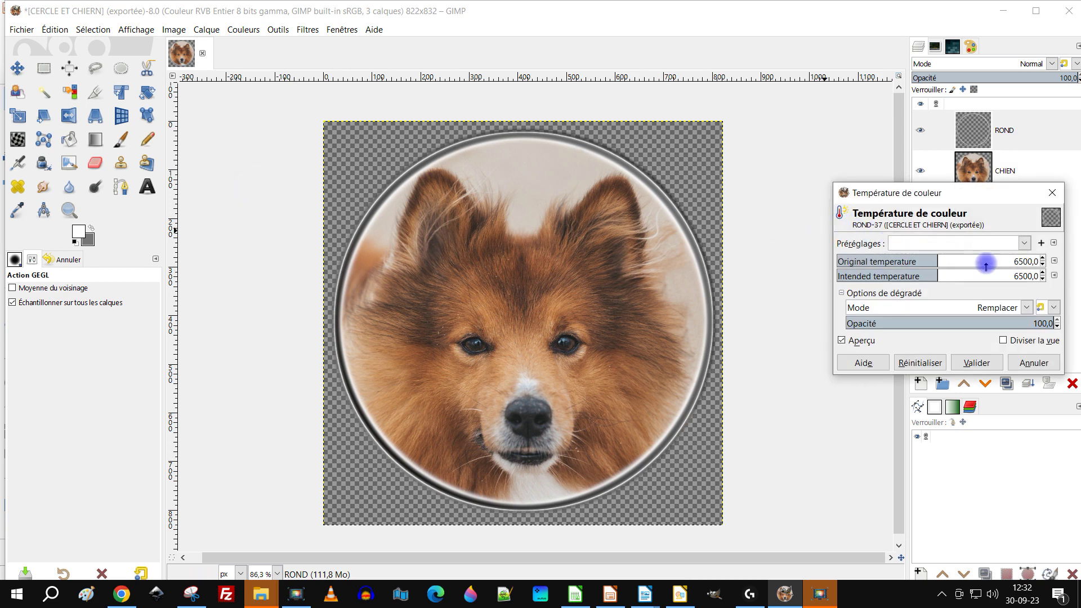
drag(932, 259, 889, 260)
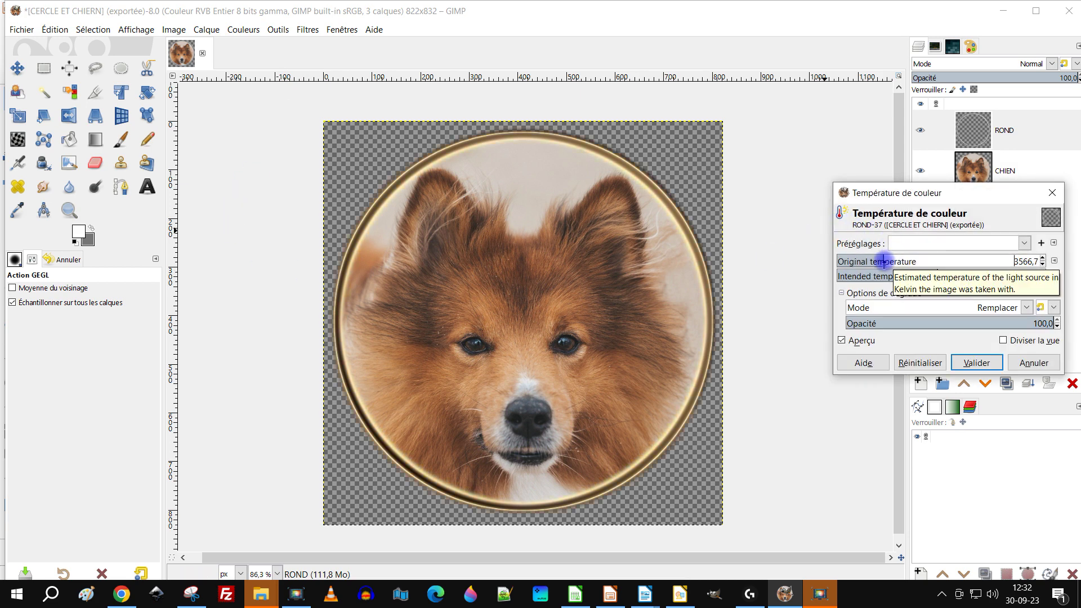
drag(877, 261, 967, 278)
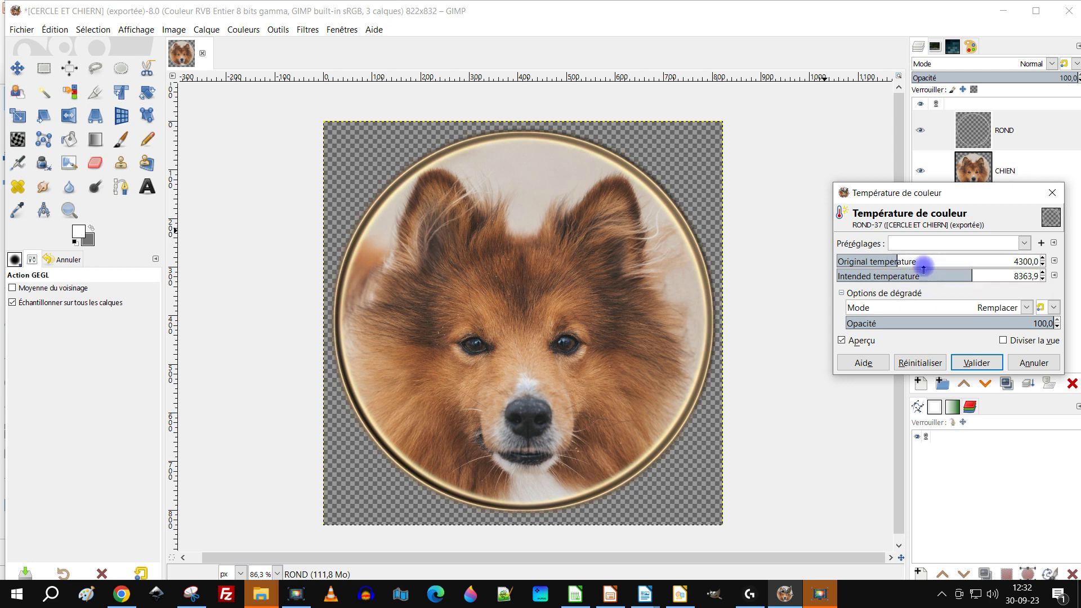
drag(894, 261, 968, 262)
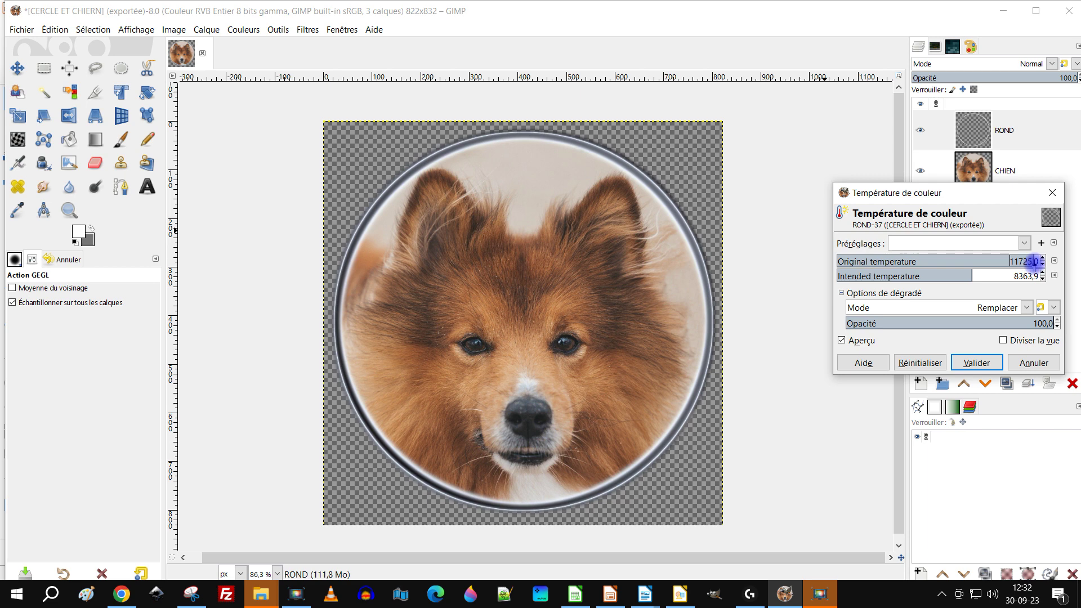
drag(1035, 262, 1048, 265)
drag(964, 275, 924, 276)
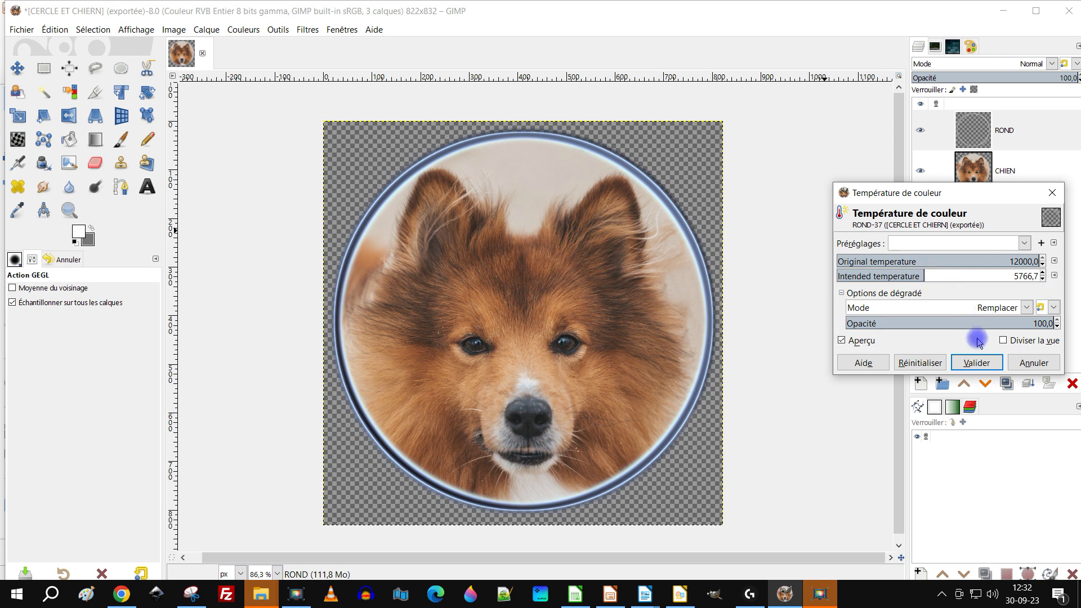
click(977, 363)
Recolour the ROND layer gold with Hue-Saturation, setting hue to 180, lightness to 47 and saturation to about 29.7
click(243, 31)
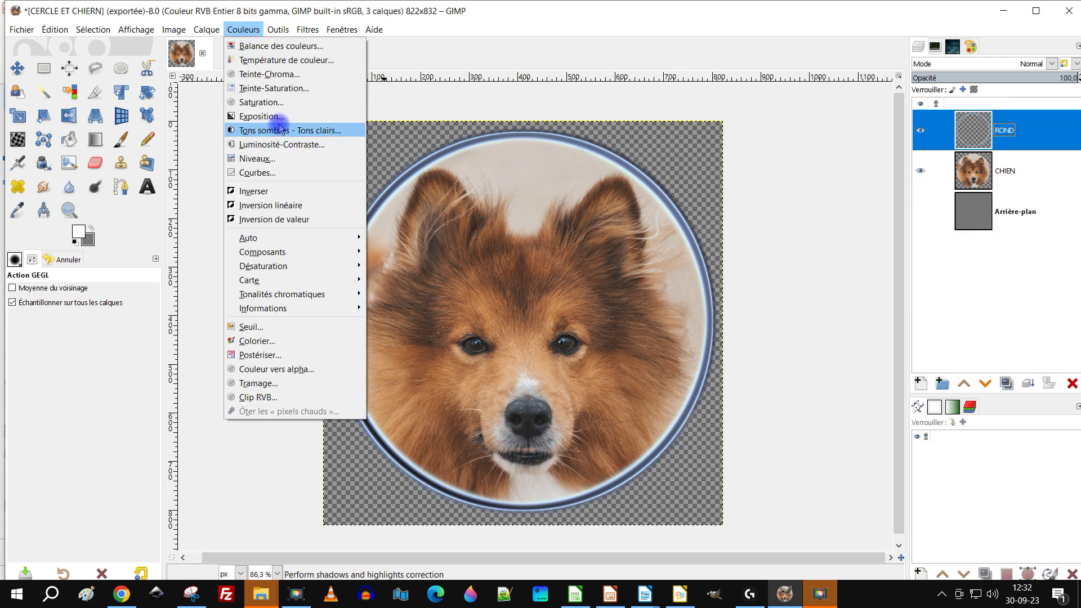
click(299, 88)
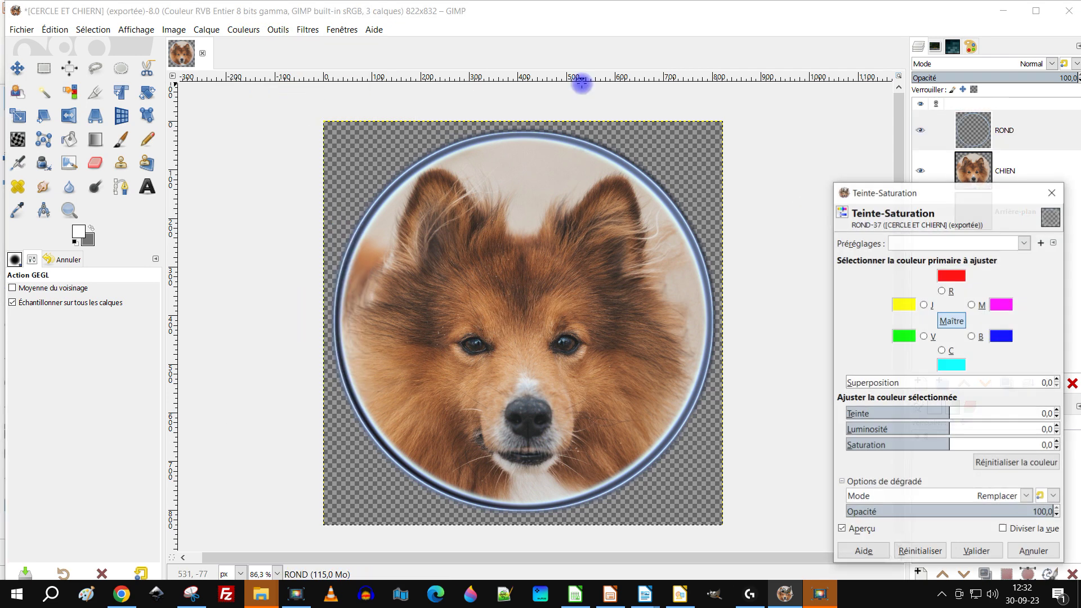
drag(948, 411, 996, 424)
drag(938, 446, 890, 445)
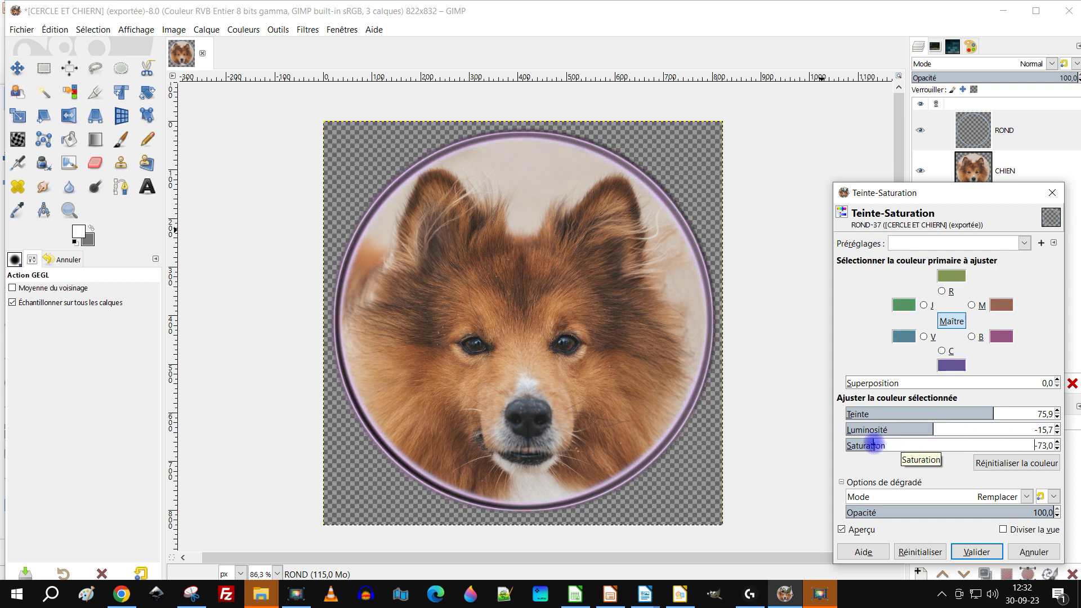
drag(885, 446, 927, 445)
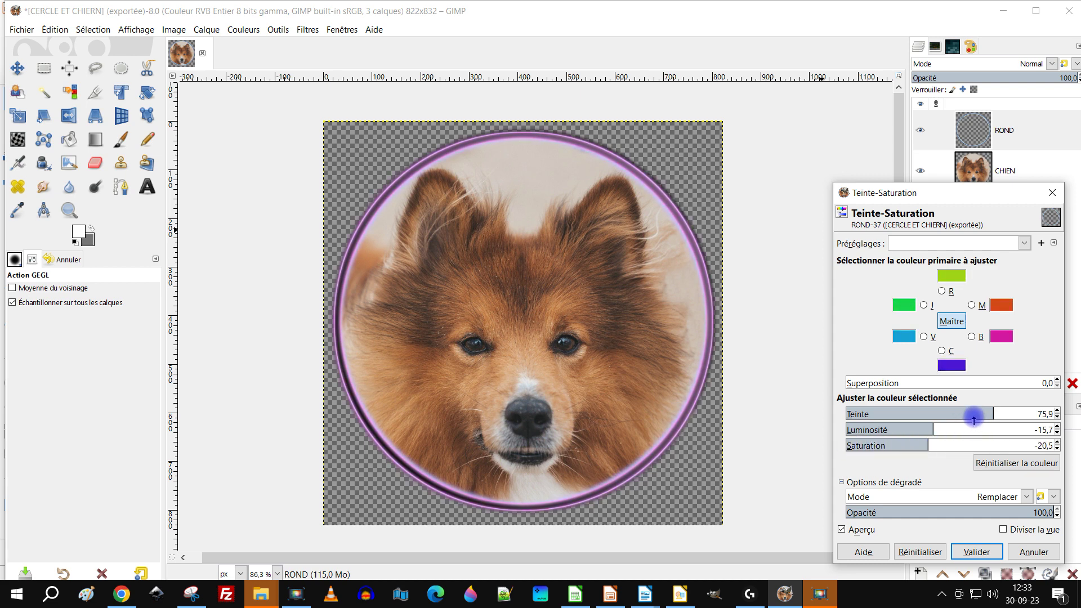
drag(990, 416, 1030, 415)
drag(1041, 415, 1067, 413)
drag(919, 444, 998, 429)
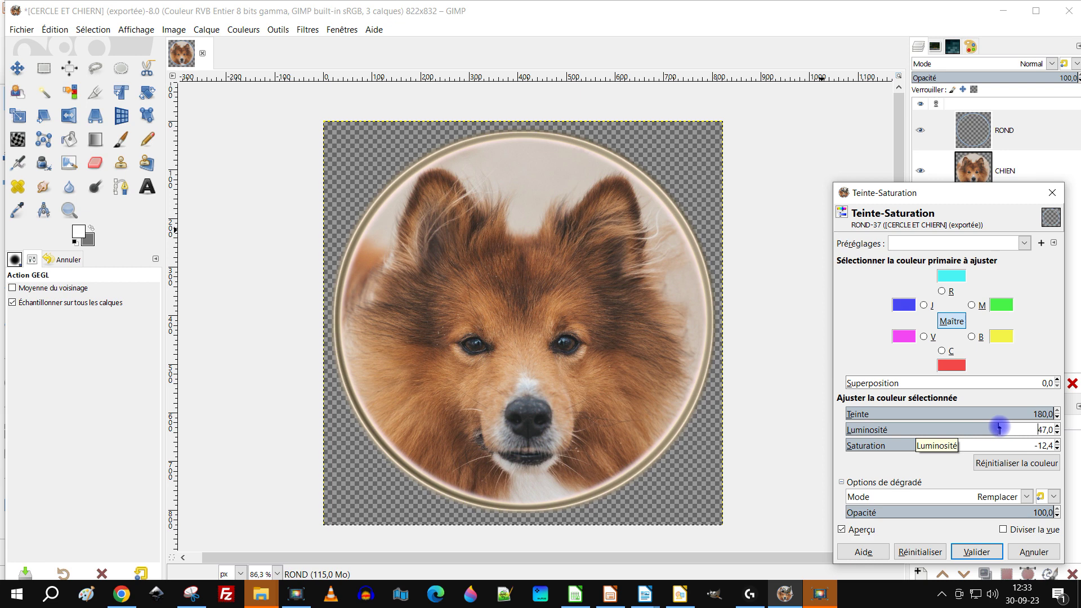
drag(920, 444, 981, 443)
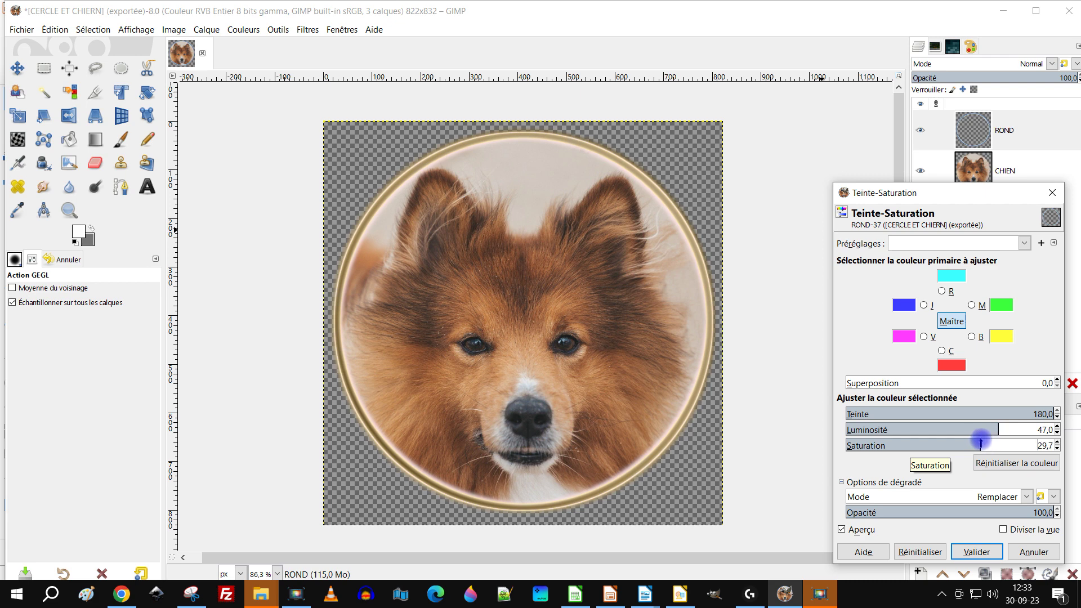
click(971, 551)
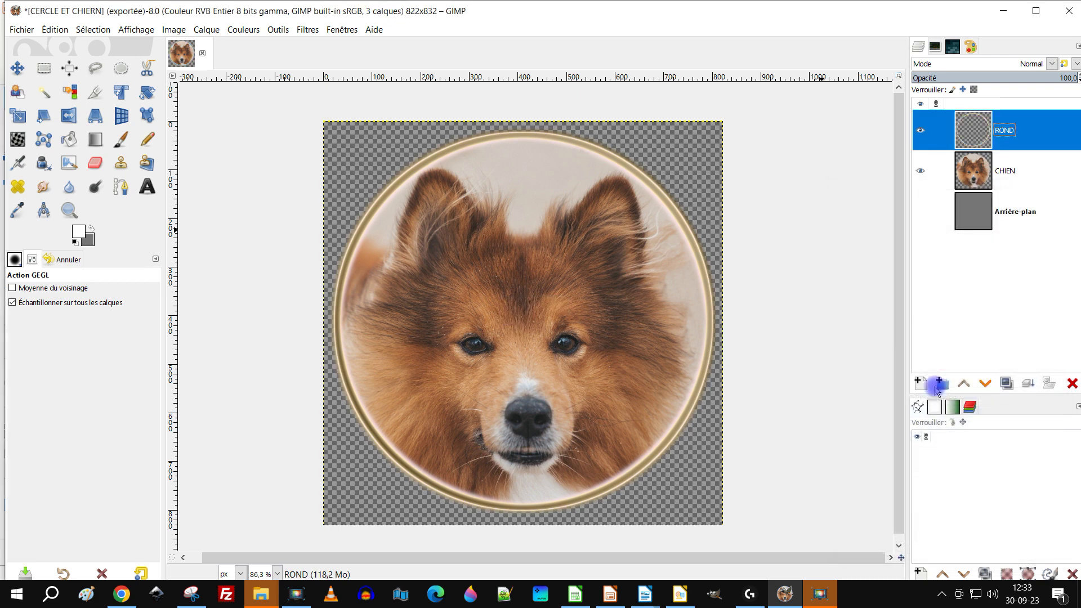
Show the Arrière-plan layer and fill it with the dark red foreground colour c40000
click(921, 212)
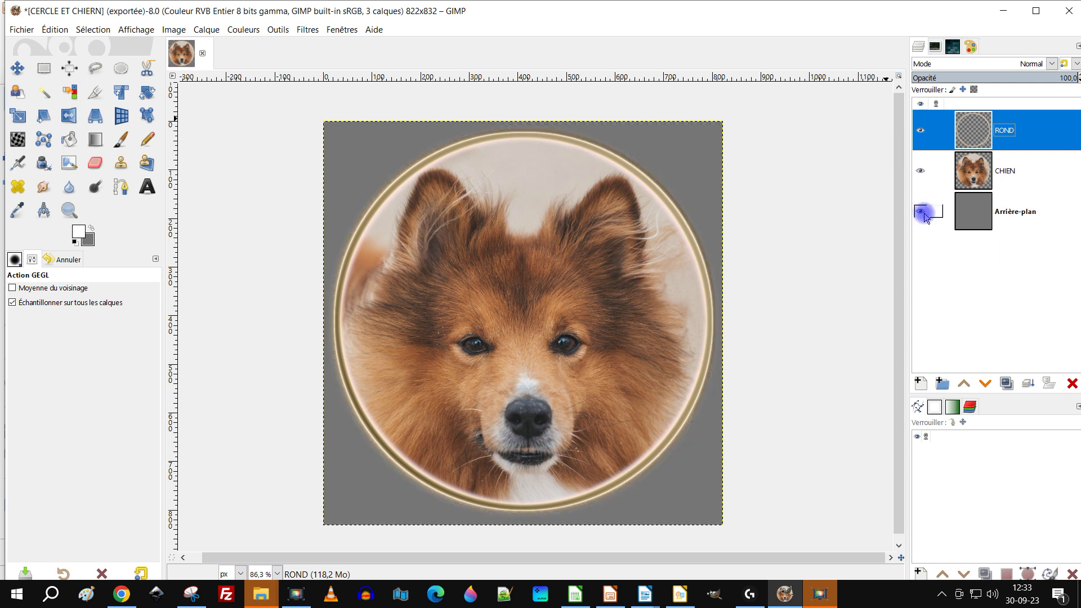
click(988, 215)
click(79, 237)
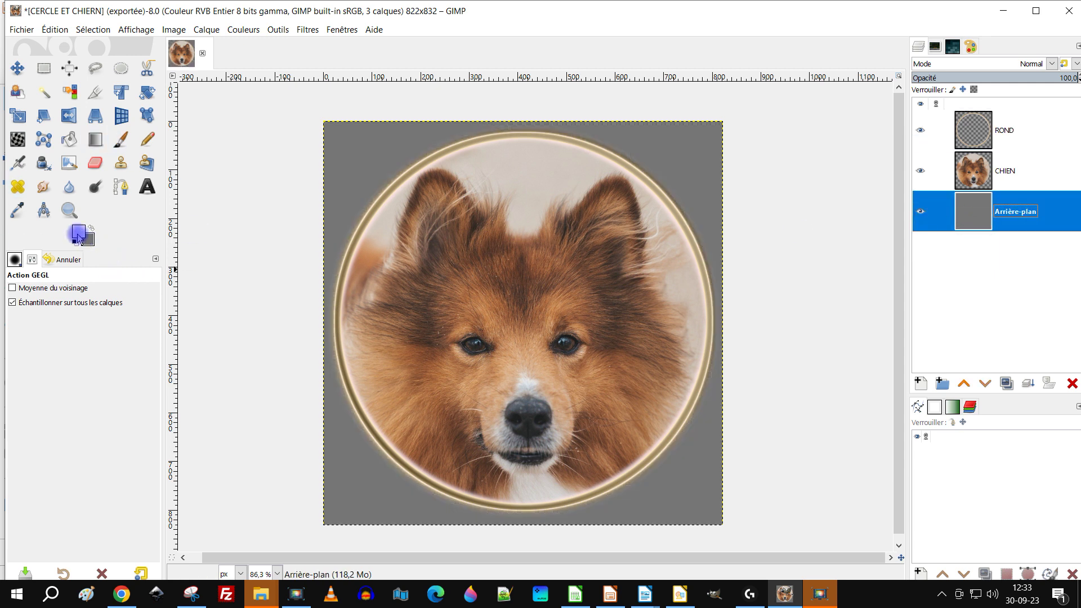
click(75, 240)
click(79, 231)
click(357, 234)
click(376, 232)
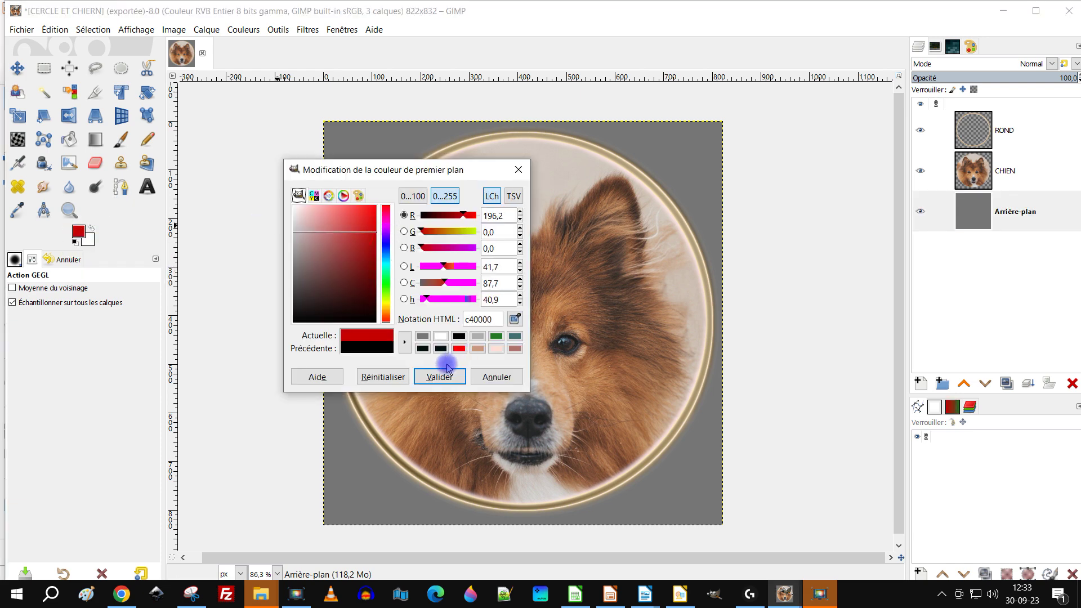
click(439, 376)
drag(75, 231, 602, 233)
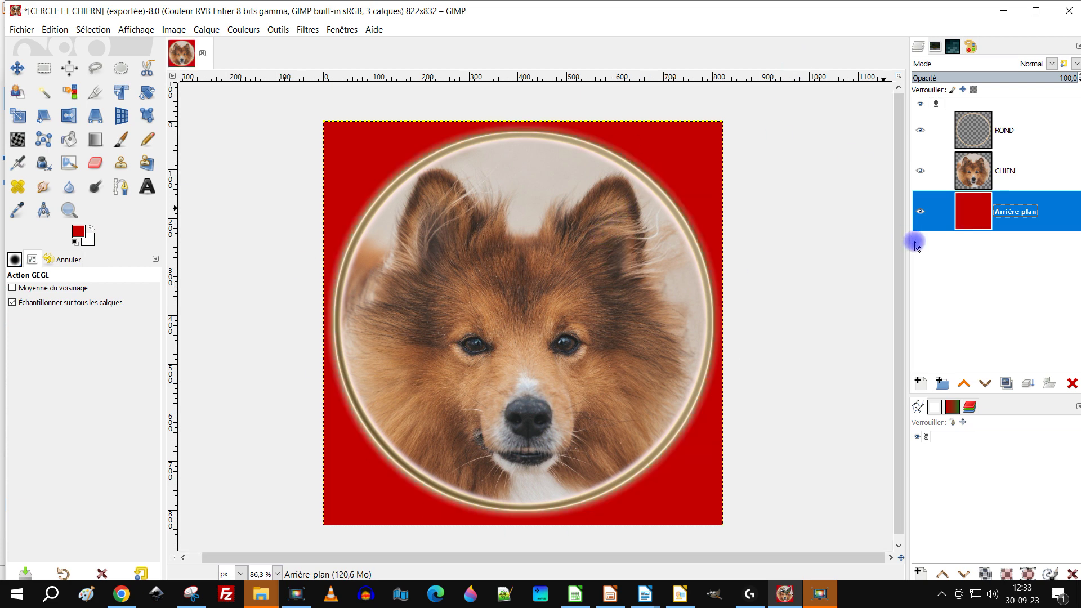
Hide the Arrière-plan layer to leave the framed dog on transparency
click(921, 213)
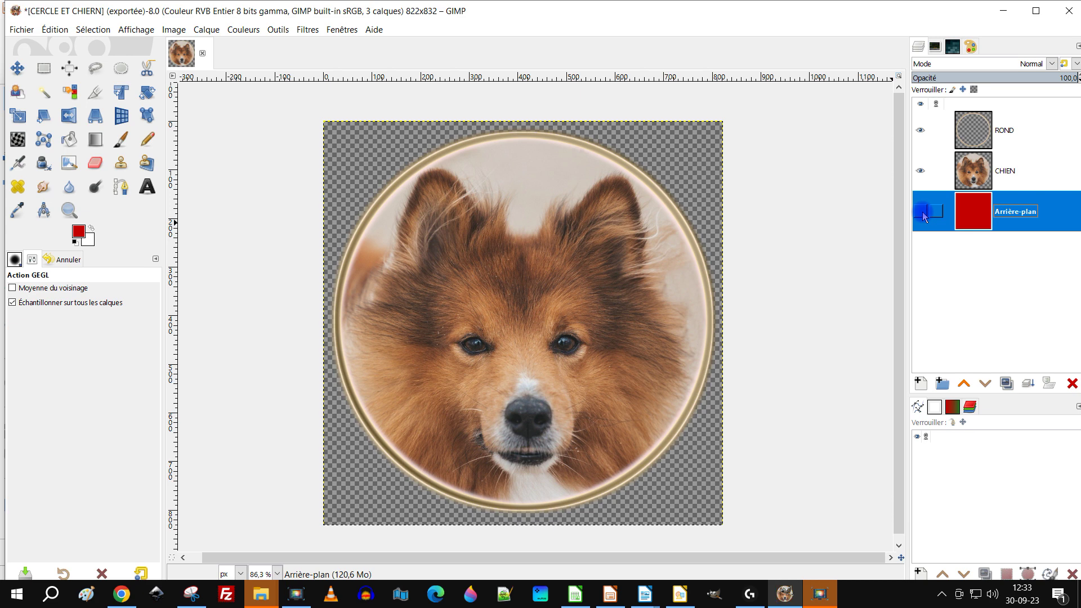
click(21, 29)
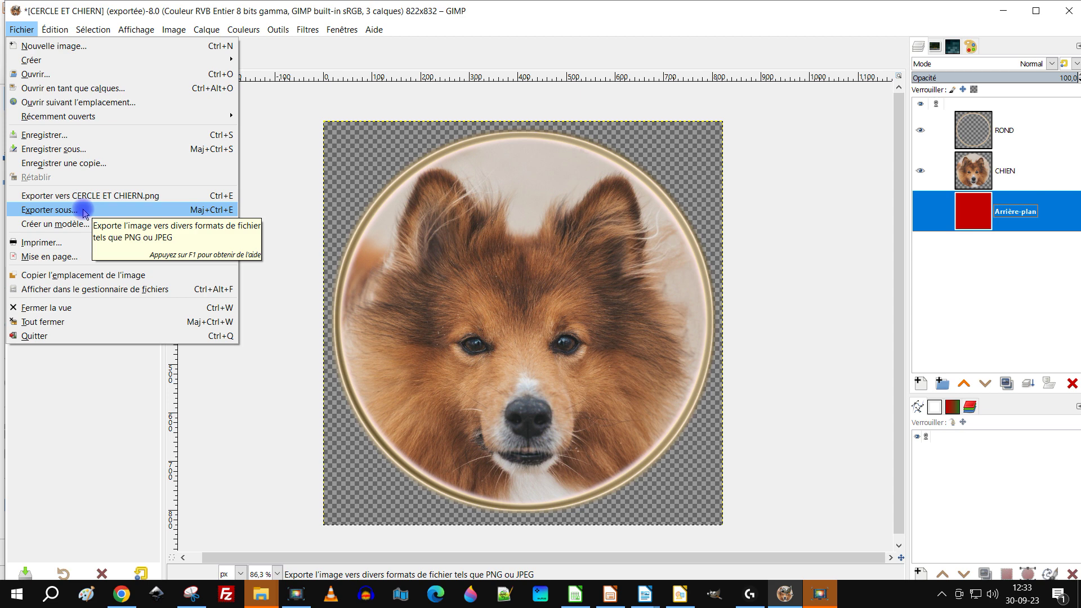
click(596, 8)
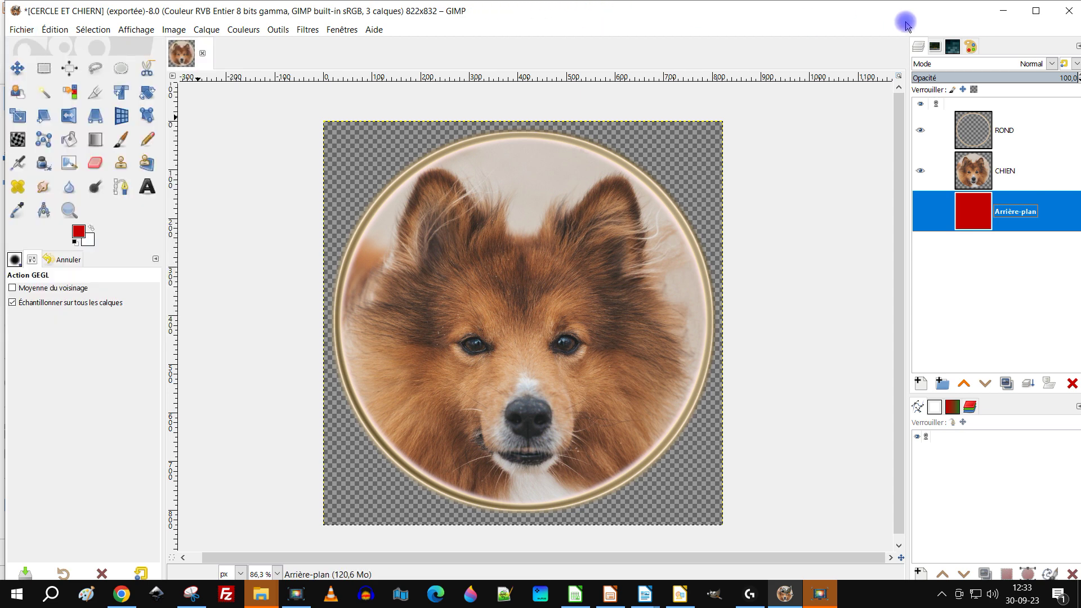